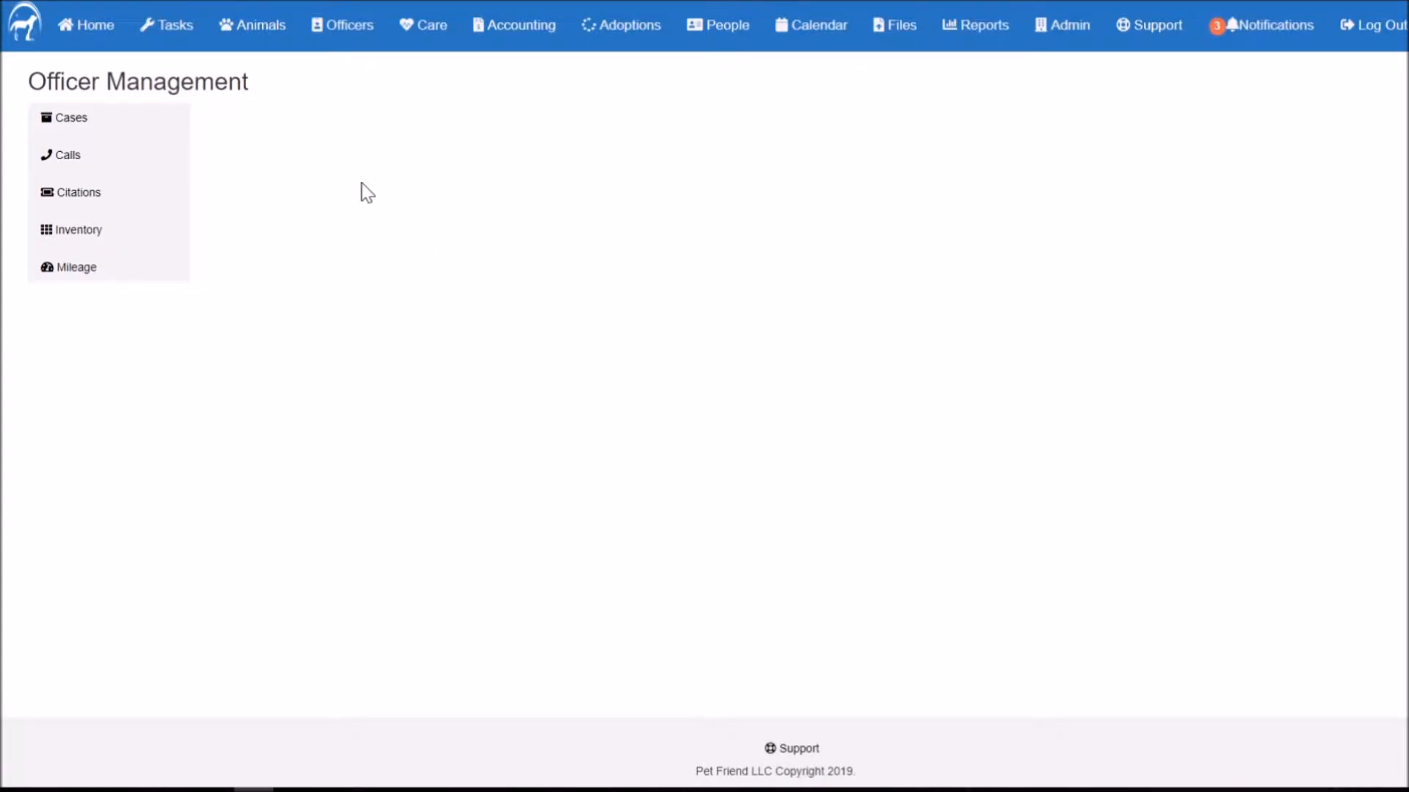
Step: Open Case Management from the Cases link in the Officer Management sidebar
{"action": "left_click", "coordinate": [116, 126]}
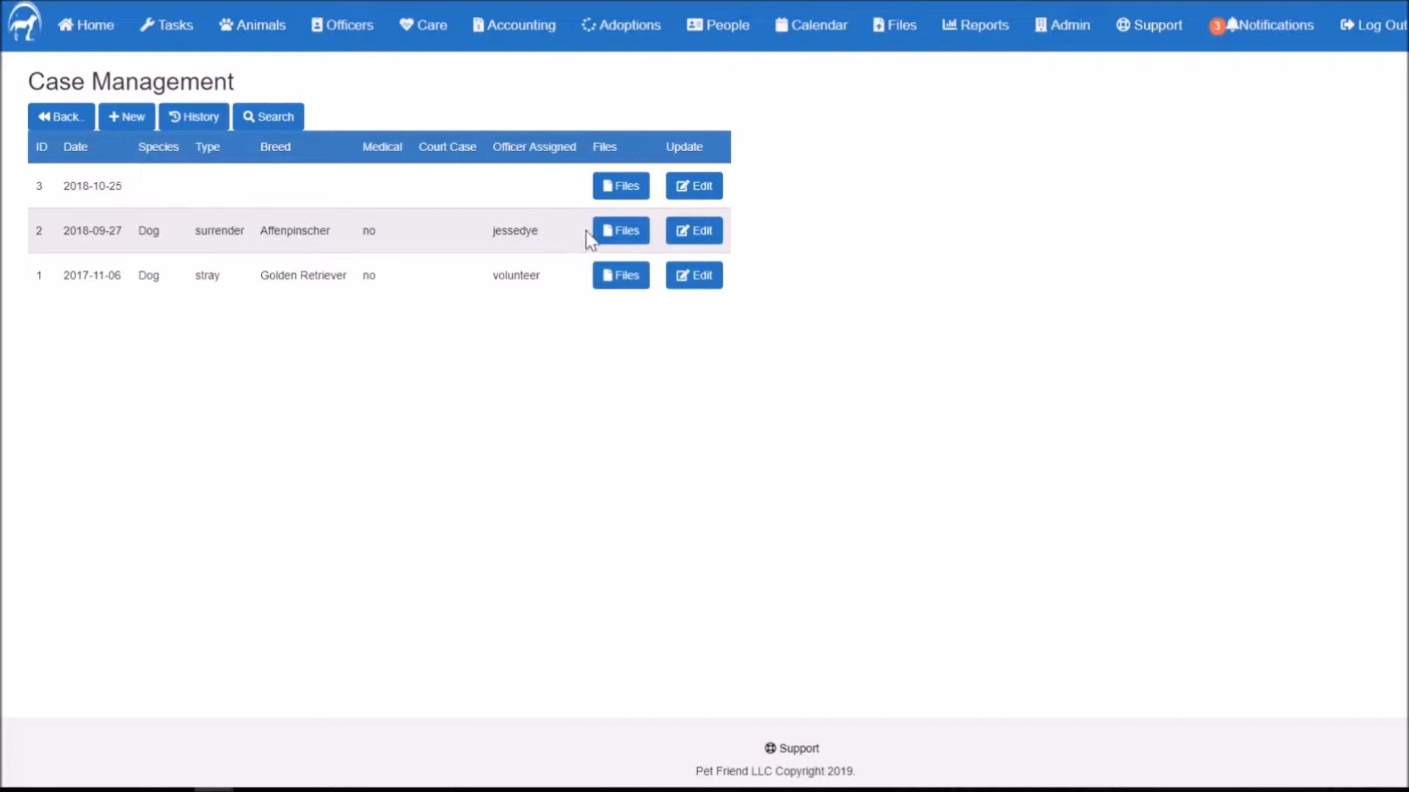
Step: Review the 2018-09-27 Affenpinscher case's edit form without saving, then begin a blank new case
{"action": "left_click", "coordinate": [693, 234]}
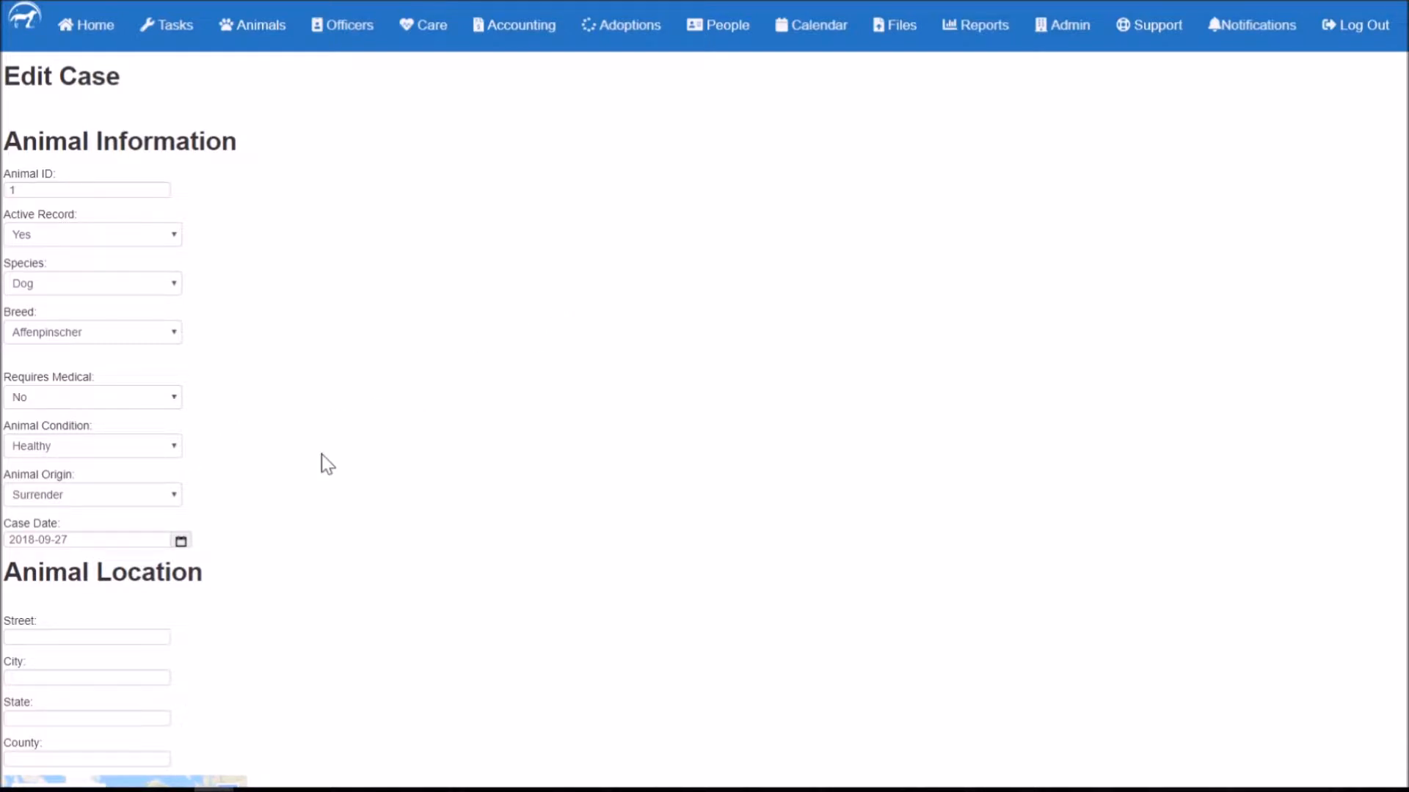
{"action": "left_click", "coordinate": [84, 496]}
{"action": "left_click", "coordinate": [85, 500]}
{"action": "scroll", "coordinate": [413, 483], "scroll_direction": "down", "scroll_amount": 4}
{"action": "left_click", "coordinate": [88, 313]}
{"action": "scroll", "coordinate": [443, 386], "scroll_direction": "down", "scroll_amount": 4}
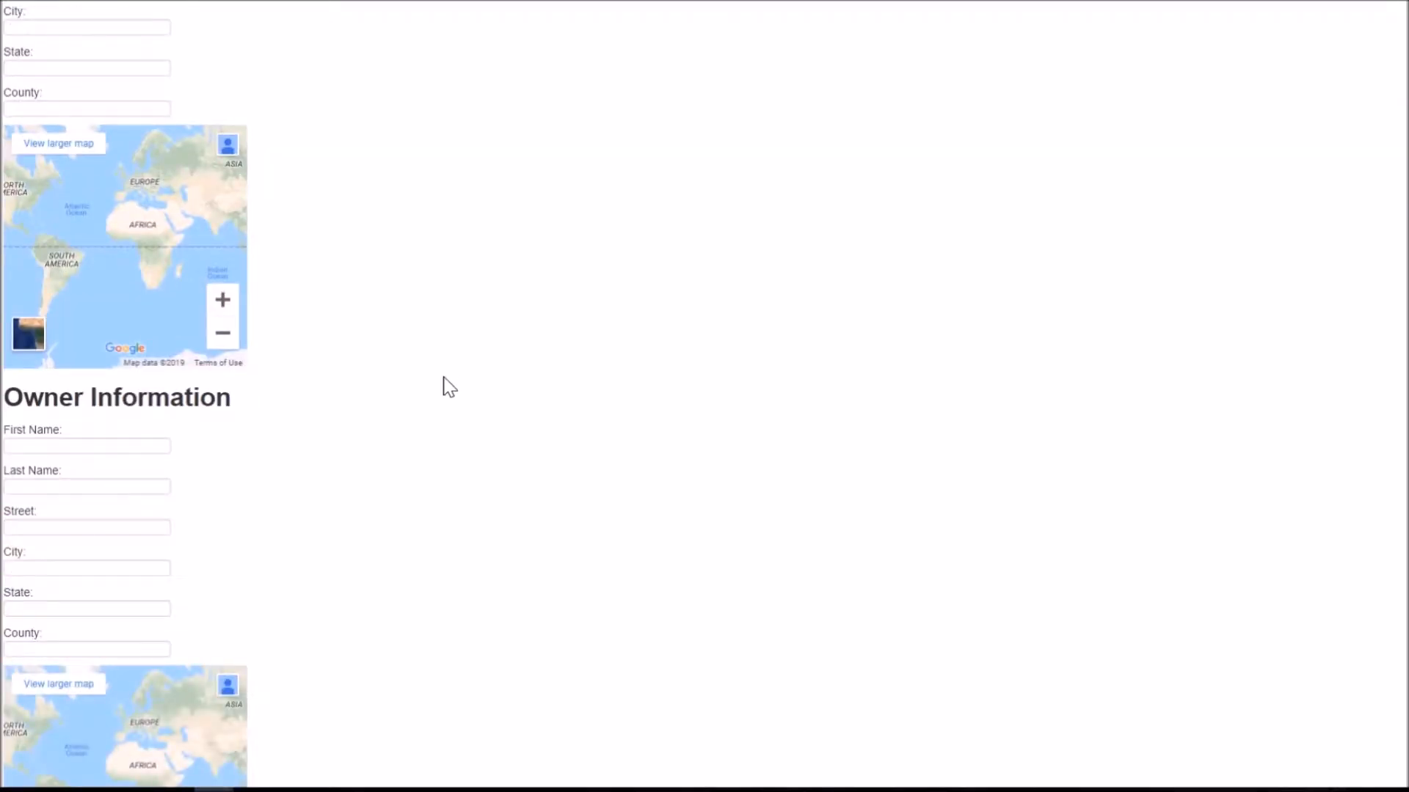
{"action": "scroll", "coordinate": [449, 388], "scroll_direction": "down", "scroll_amount": 6}
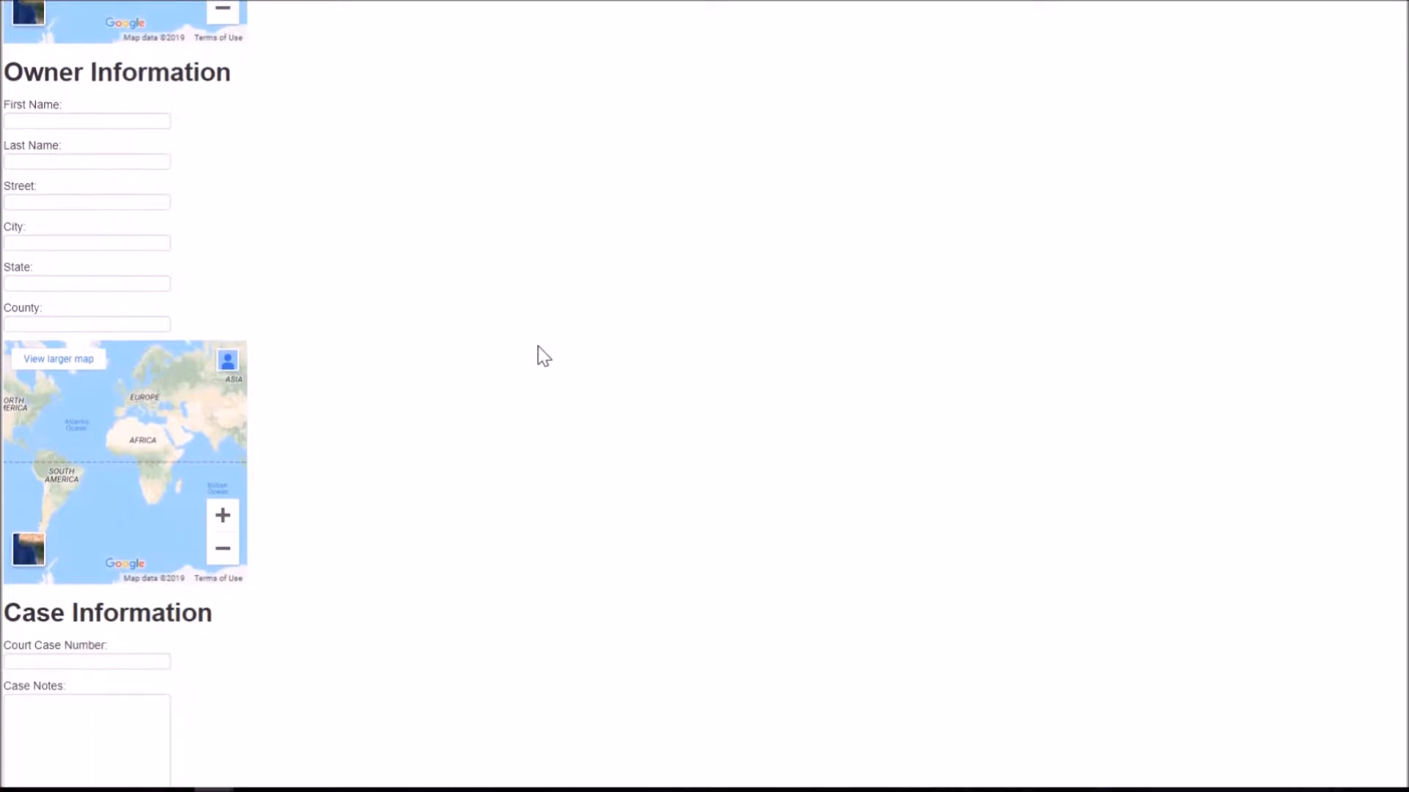
{"action": "left_click", "coordinate": [87, 499]}
{"action": "scroll", "coordinate": [488, 429], "scroll_direction": "down", "scroll_amount": 2}
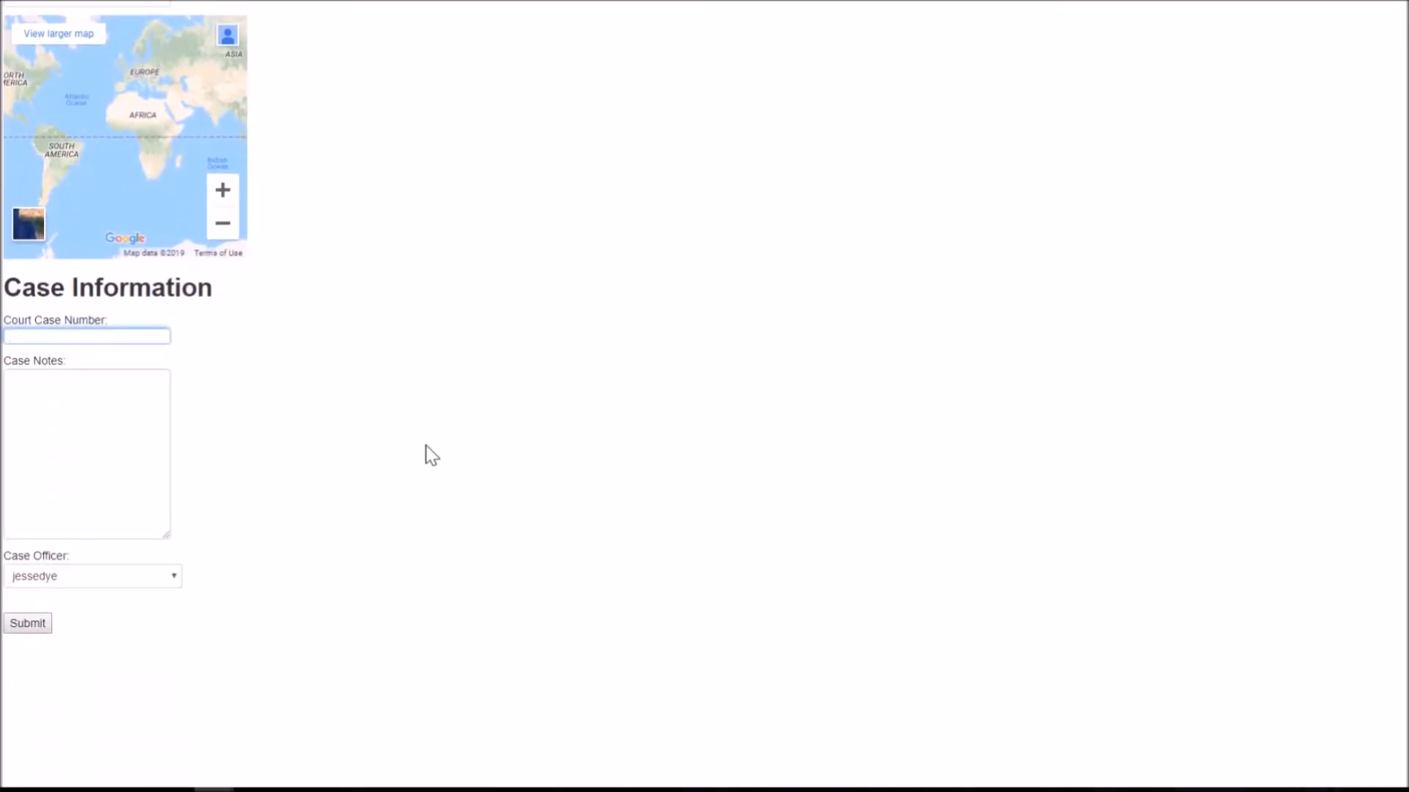
{"action": "left_click", "coordinate": [13, 1]}
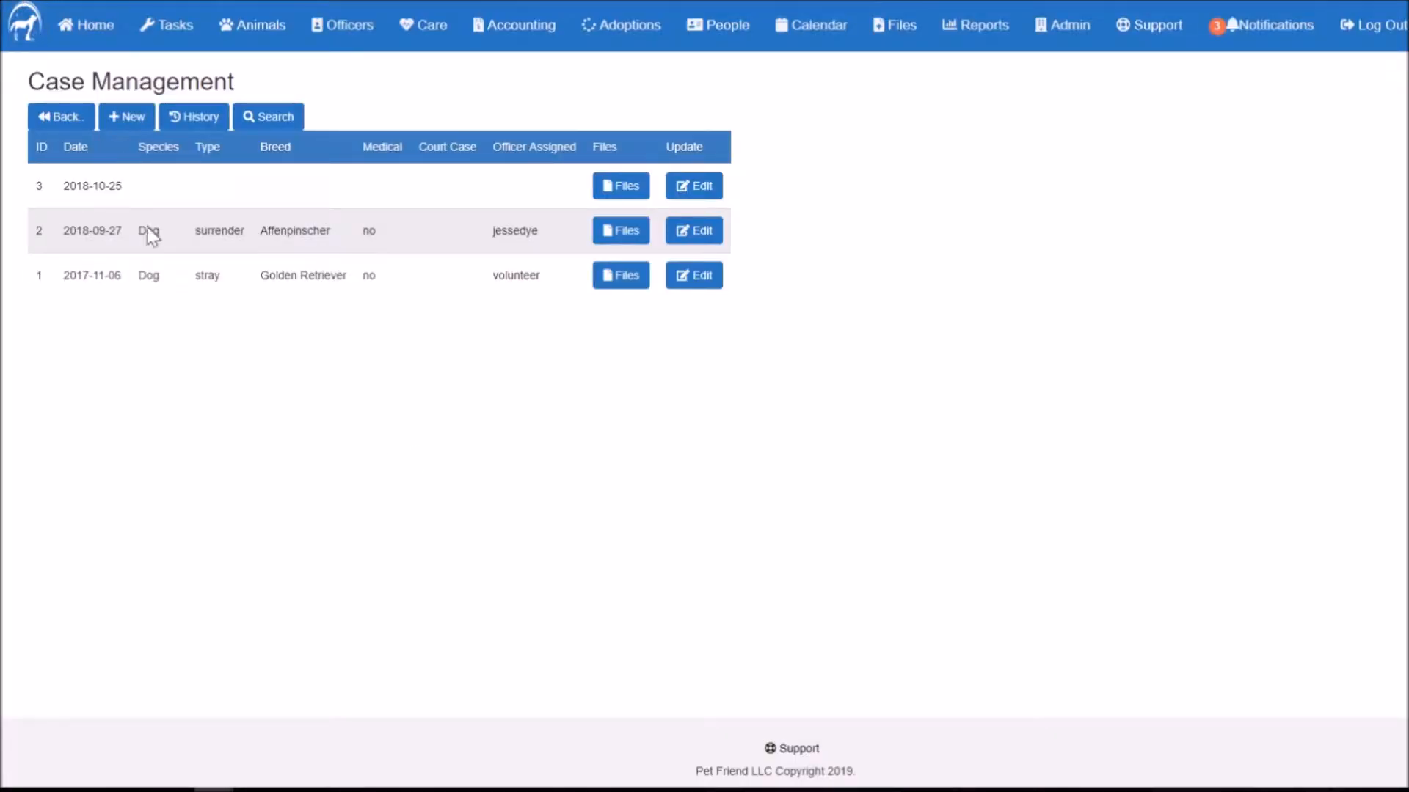
{"action": "left_click", "coordinate": [126, 117]}
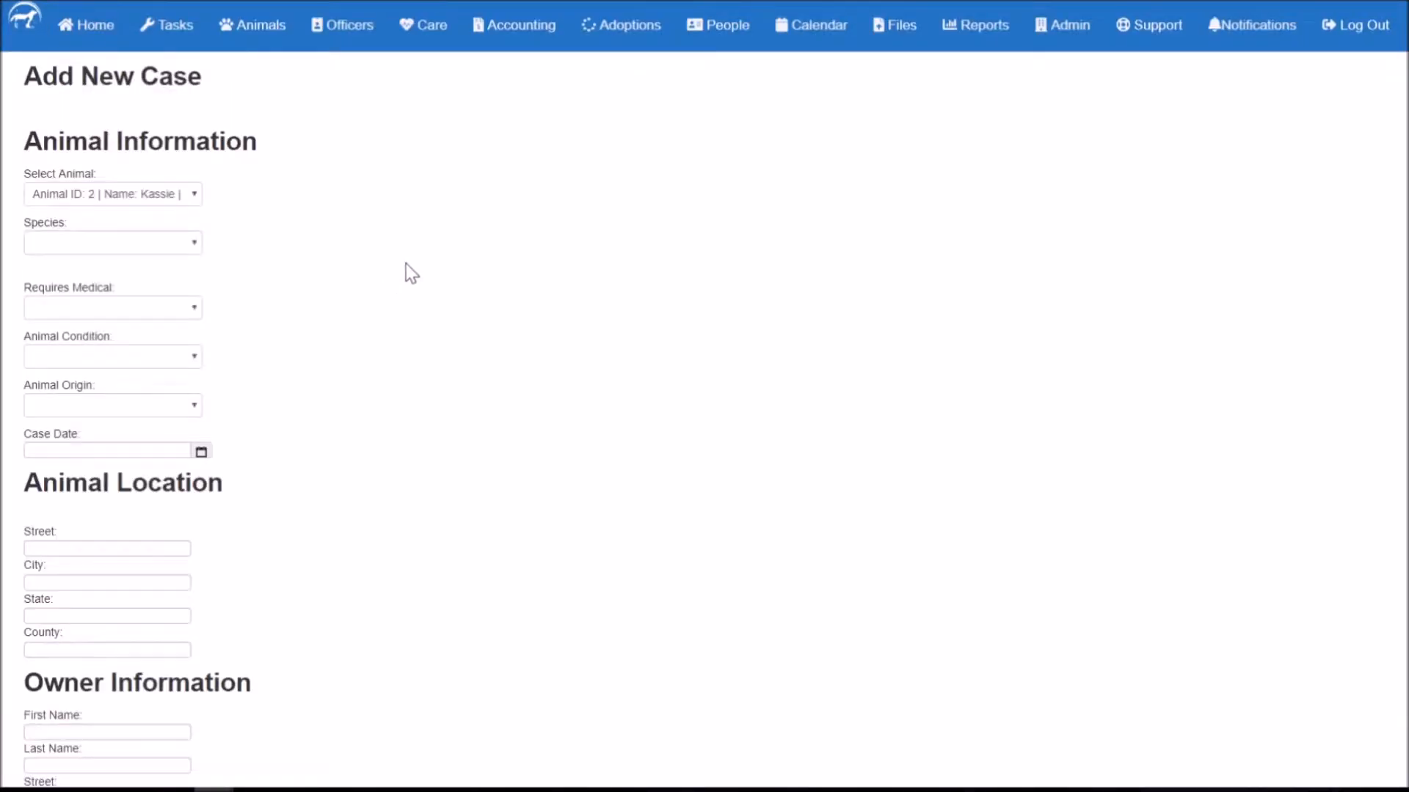
Step: Choose Rusty (animal ID 16) as a Dog of breed Alaskan Husky
{"action": "left_click", "coordinate": [126, 200]}
{"action": "left_click", "coordinate": [127, 203]}
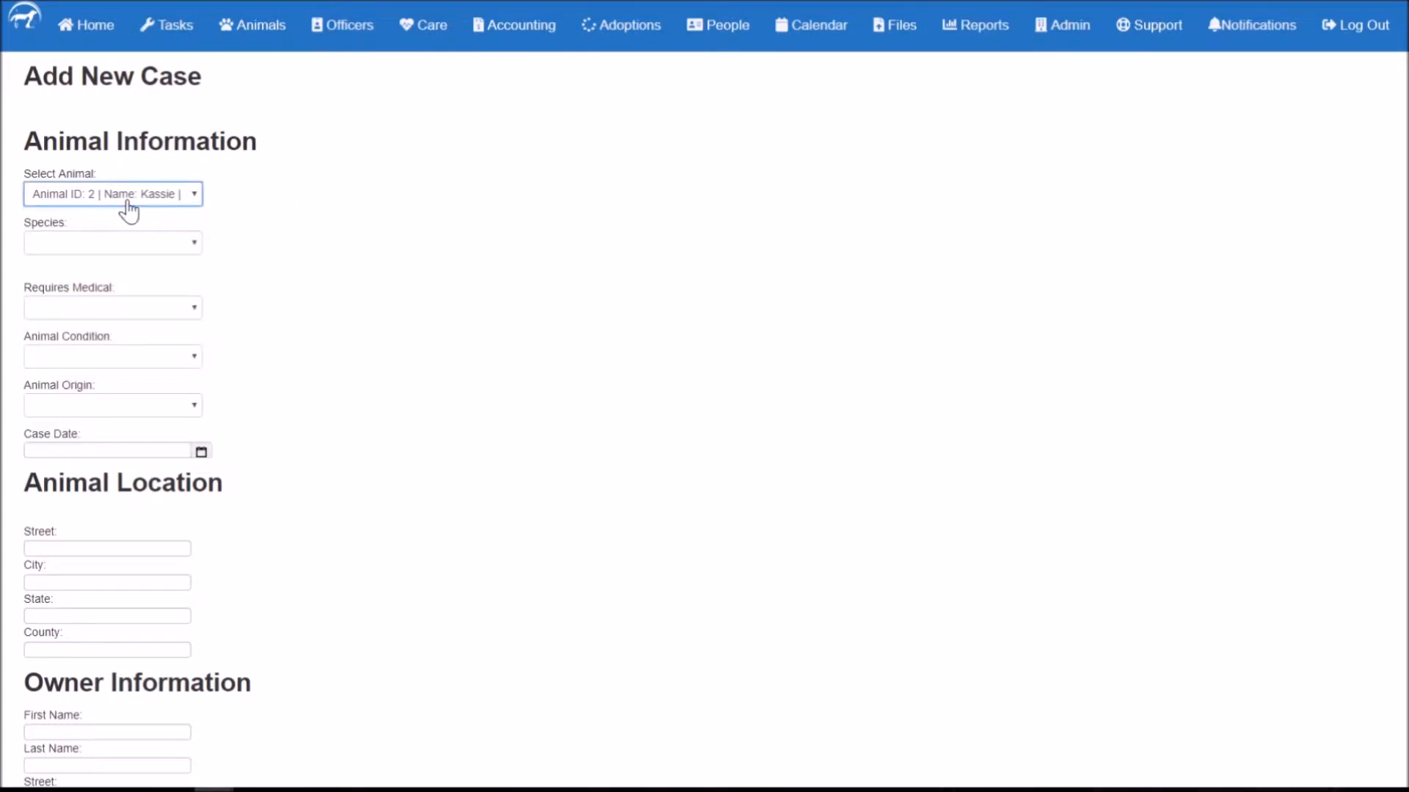
{"action": "left_click", "coordinate": [128, 198]}
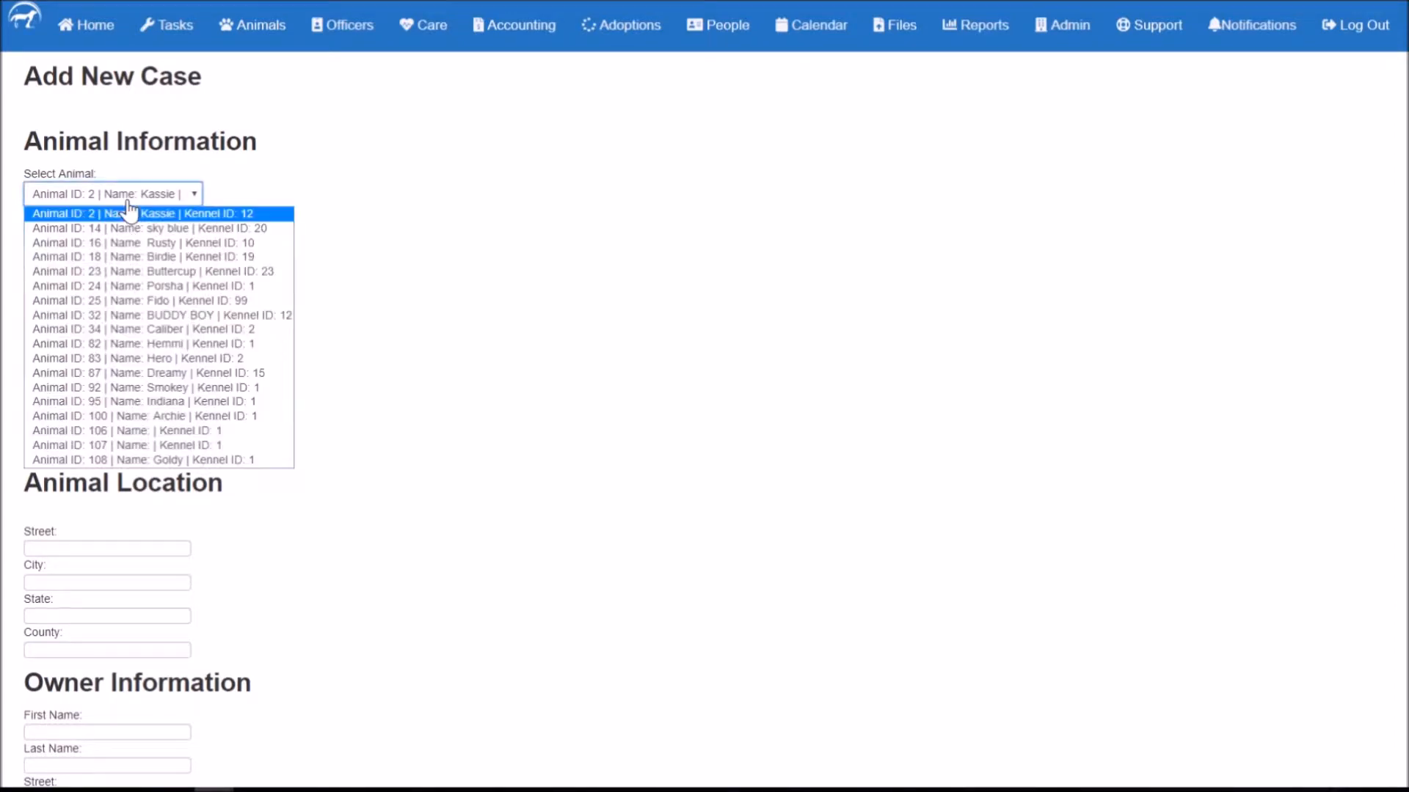
{"action": "left_click", "coordinate": [146, 214]}
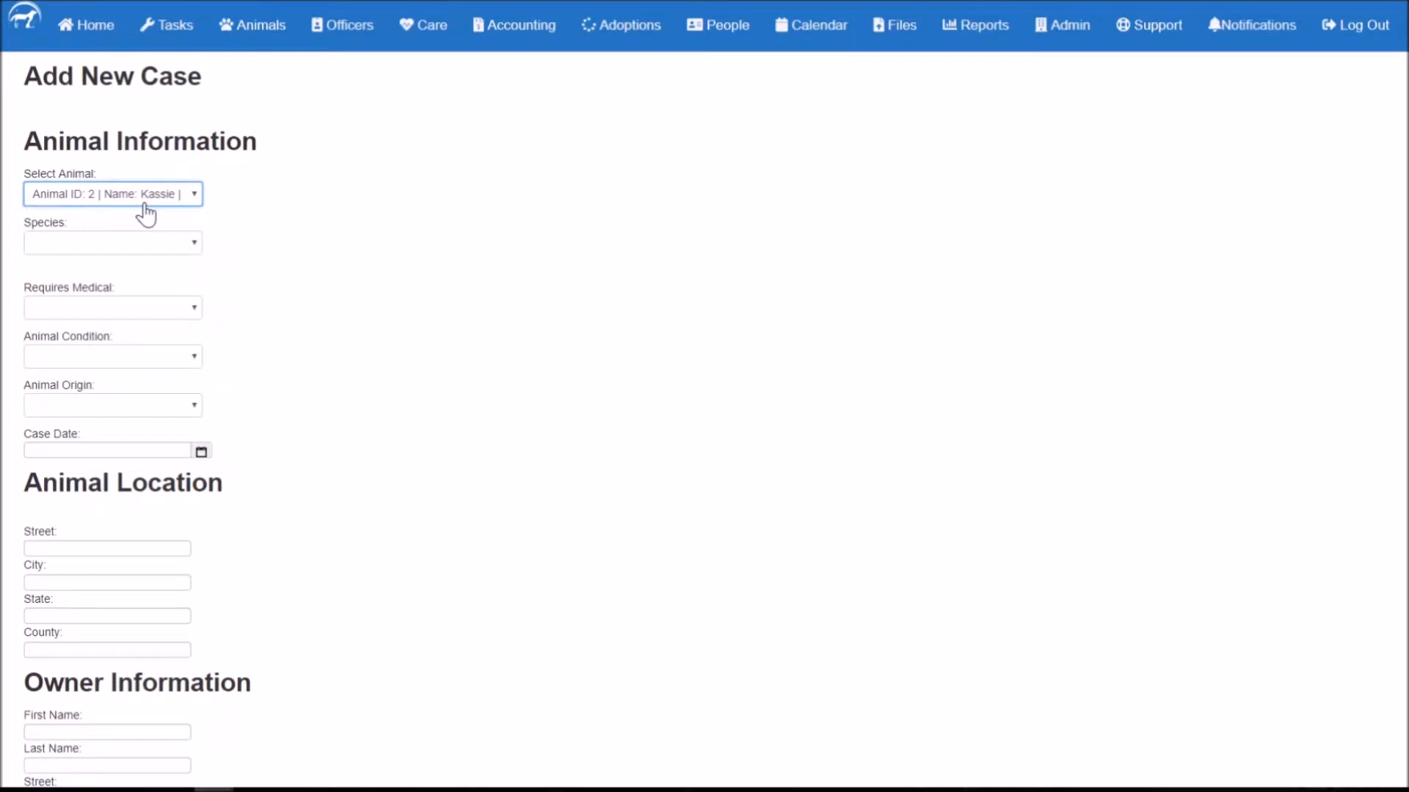
{"action": "left_click", "coordinate": [147, 198]}
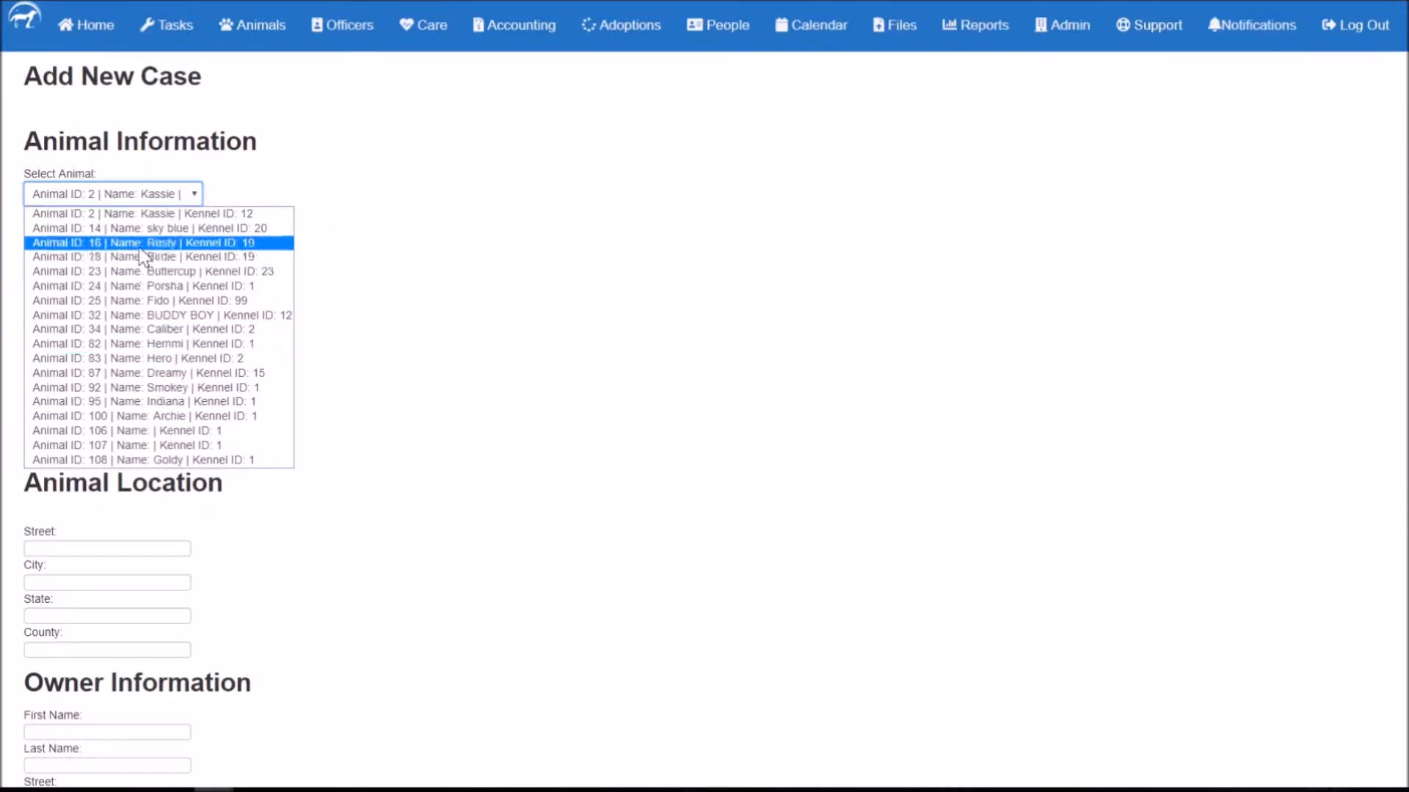
{"action": "left_click", "coordinate": [139, 246]}
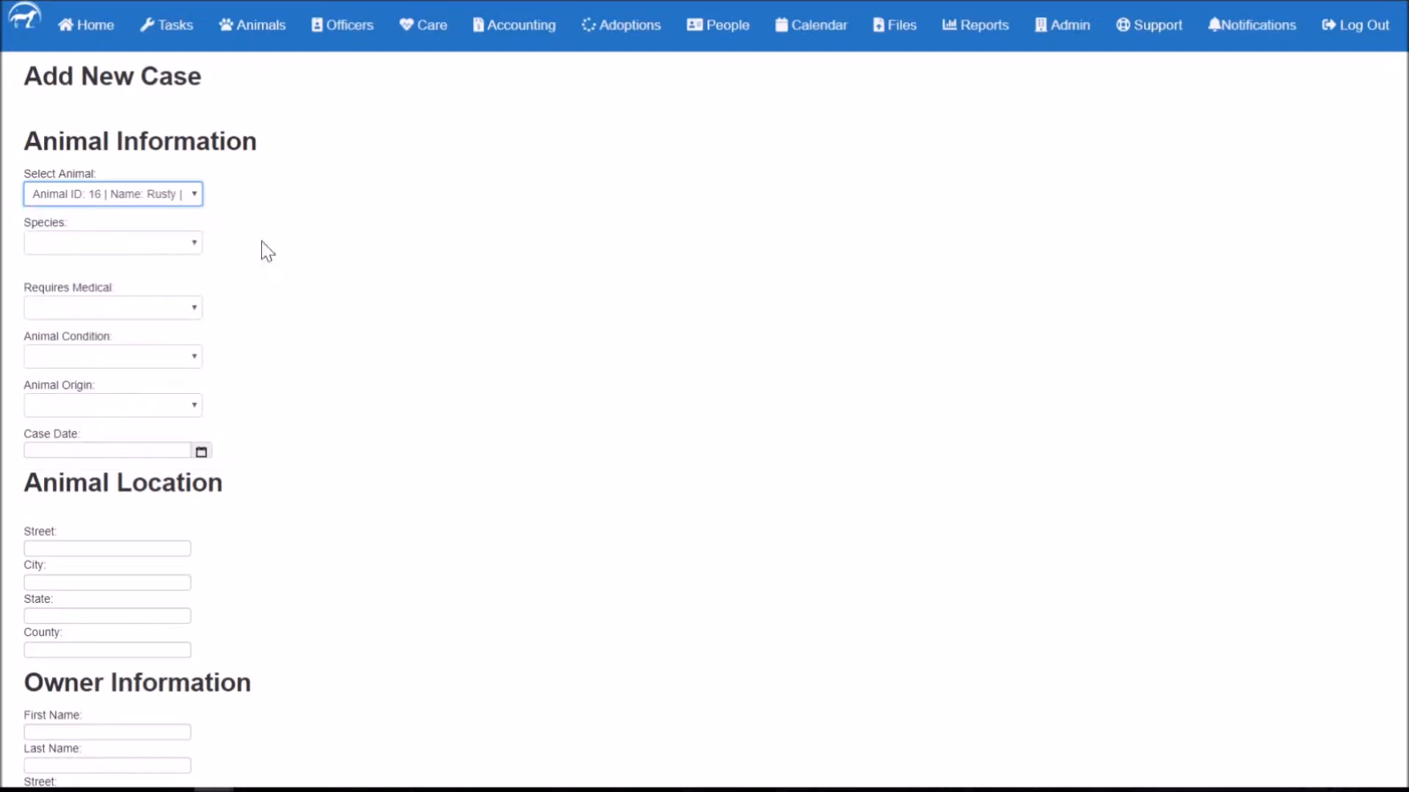
{"action": "left_click", "coordinate": [124, 253]}
{"action": "left_click", "coordinate": [107, 291]}
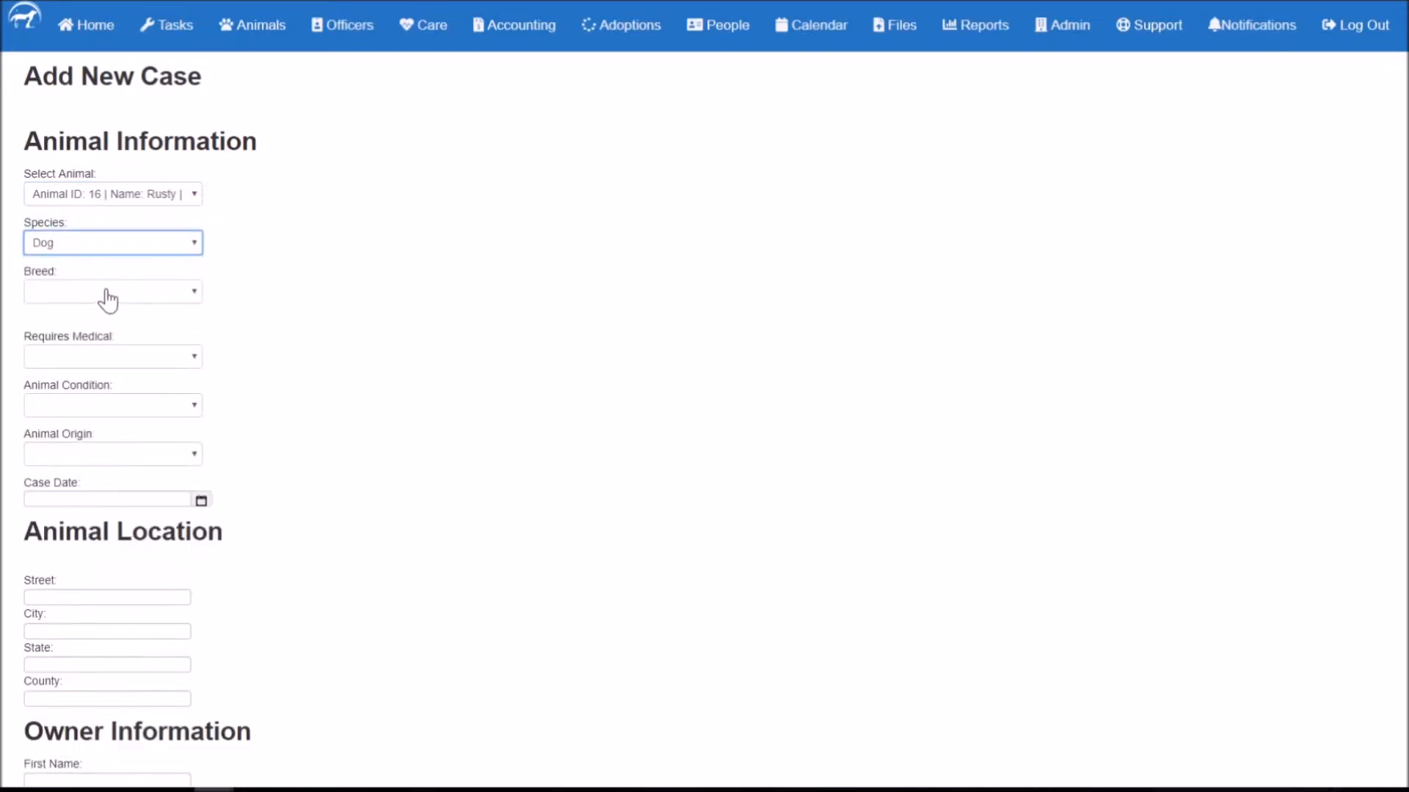
{"action": "left_click", "coordinate": [111, 300]}
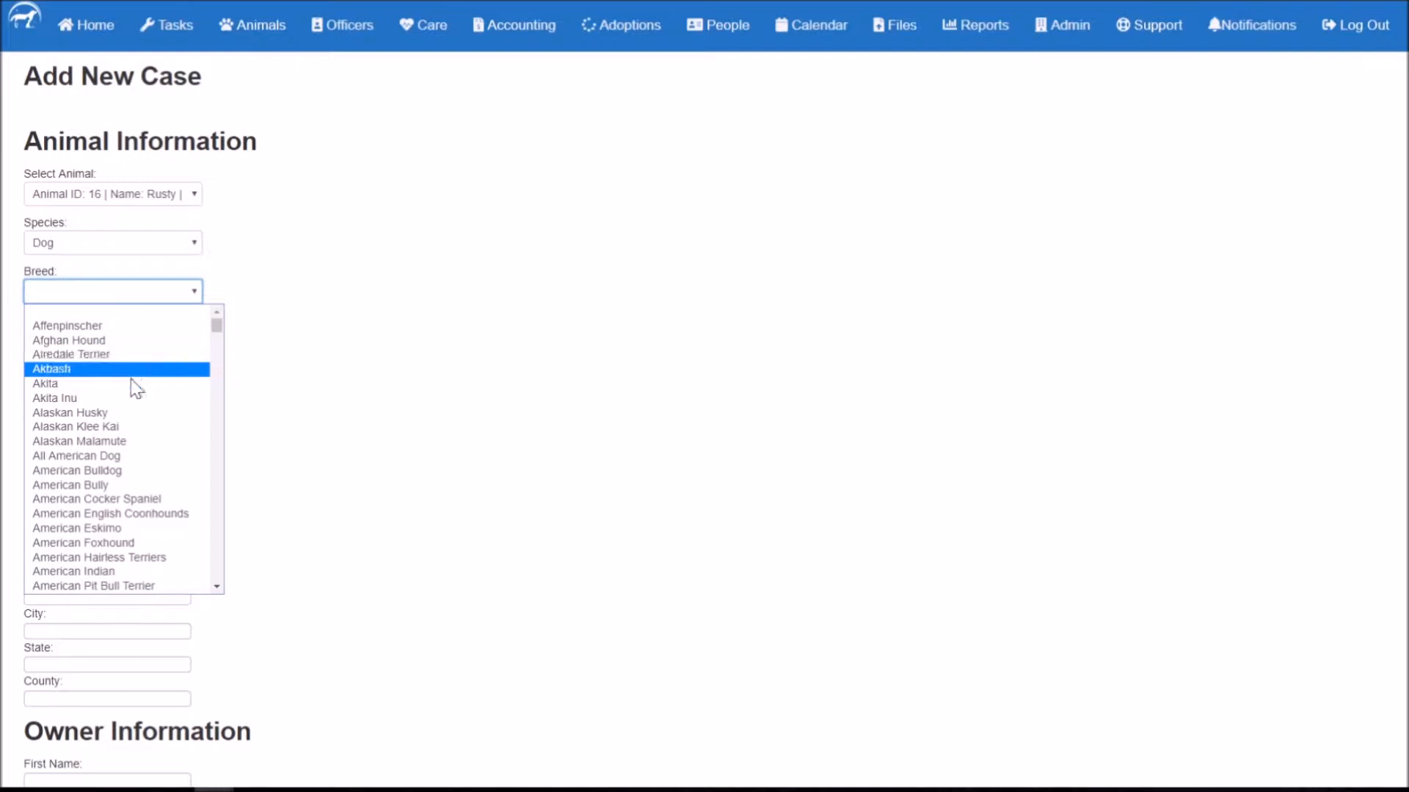
{"action": "left_click", "coordinate": [103, 412]}
Step: Leave Requires Medical blank and set both Animal Condition and Animal Origin to Injured
{"action": "left_click", "coordinate": [137, 359]}
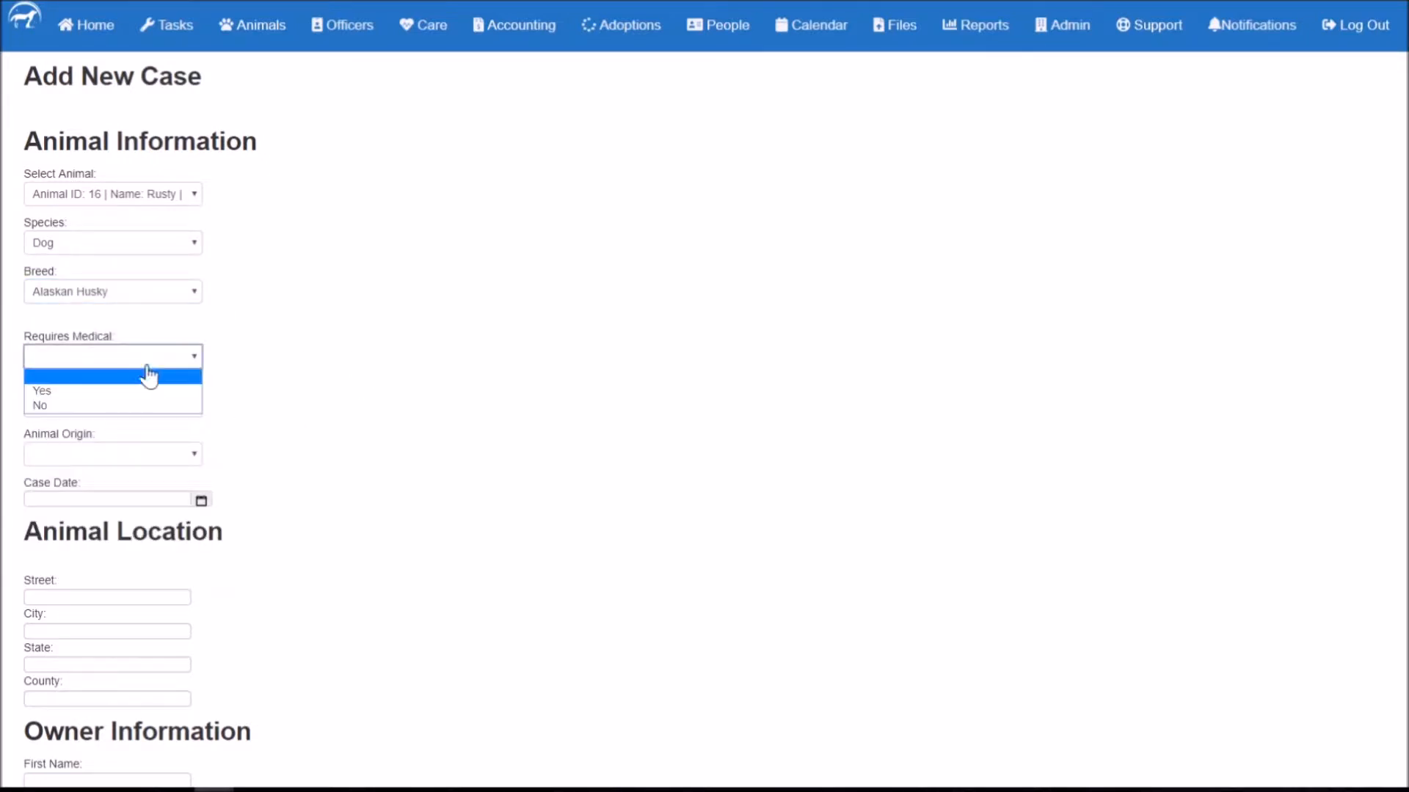
{"action": "left_click", "coordinate": [506, 406]}
{"action": "left_click", "coordinate": [113, 407]}
{"action": "left_click", "coordinate": [78, 457]}
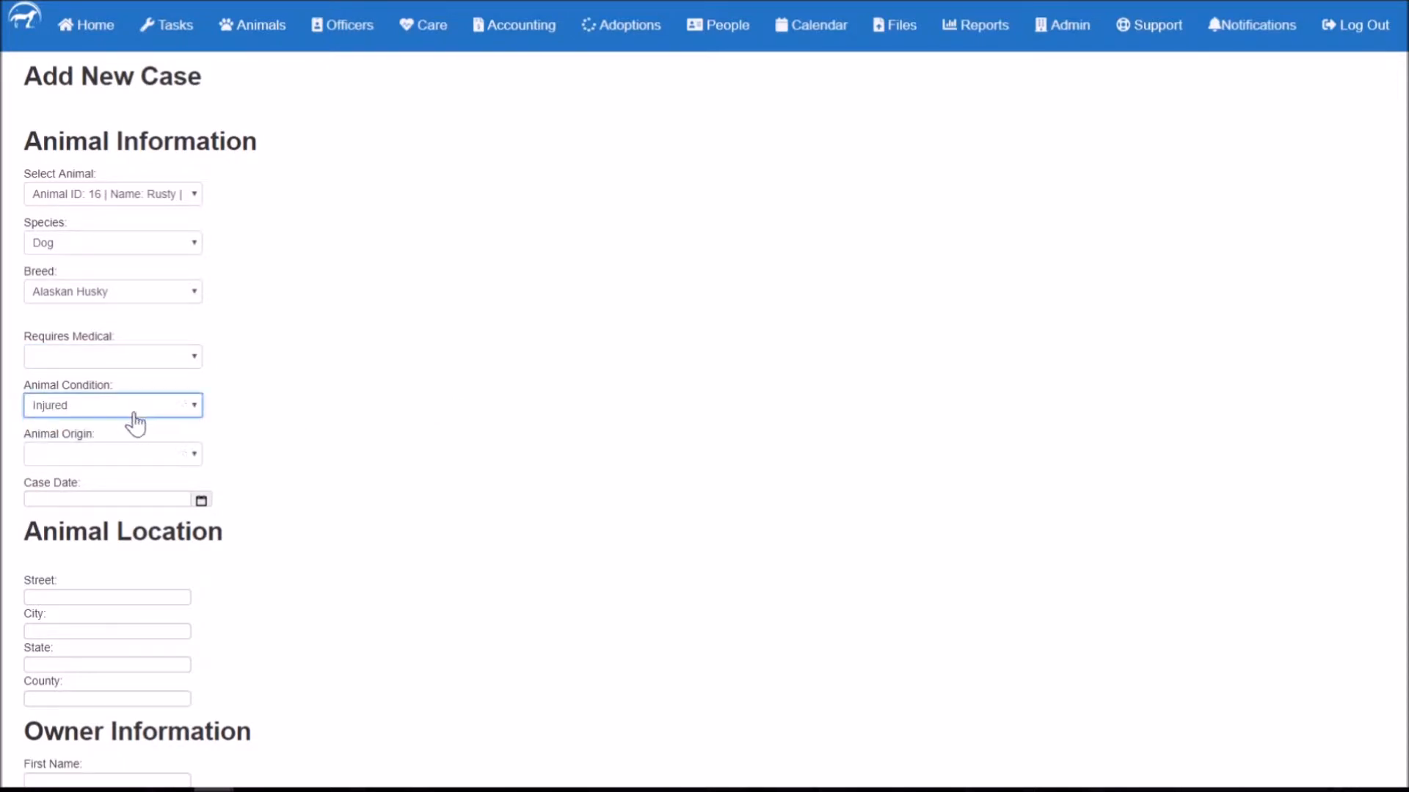
{"action": "left_click", "coordinate": [112, 459]}
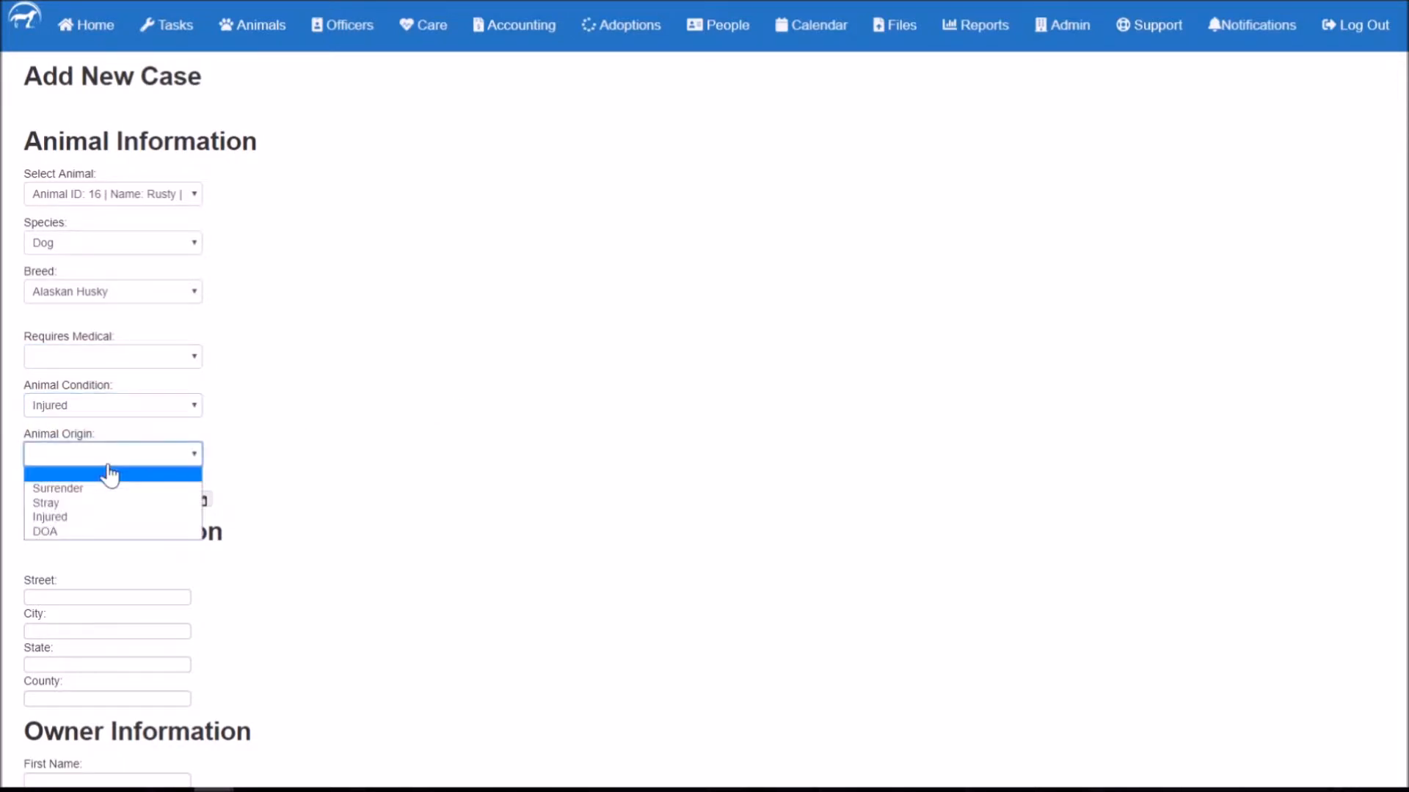
{"action": "left_click", "coordinate": [84, 521]}
{"action": "scroll", "coordinate": [286, 450], "scroll_direction": "down", "scroll_amount": 3}
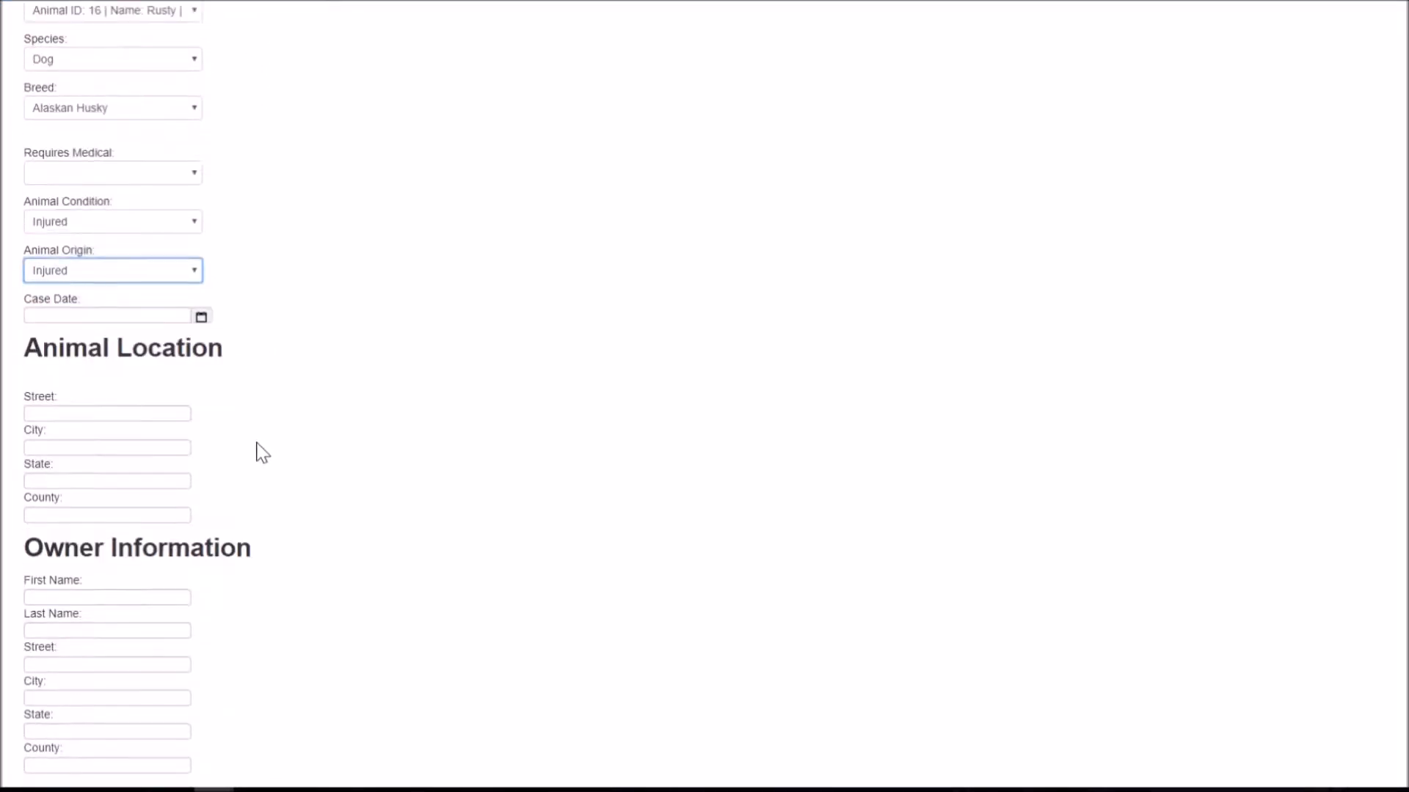
Step: Set the case date to 2019-03-01 with the calendar picker
{"action": "left_click", "coordinate": [201, 258]}
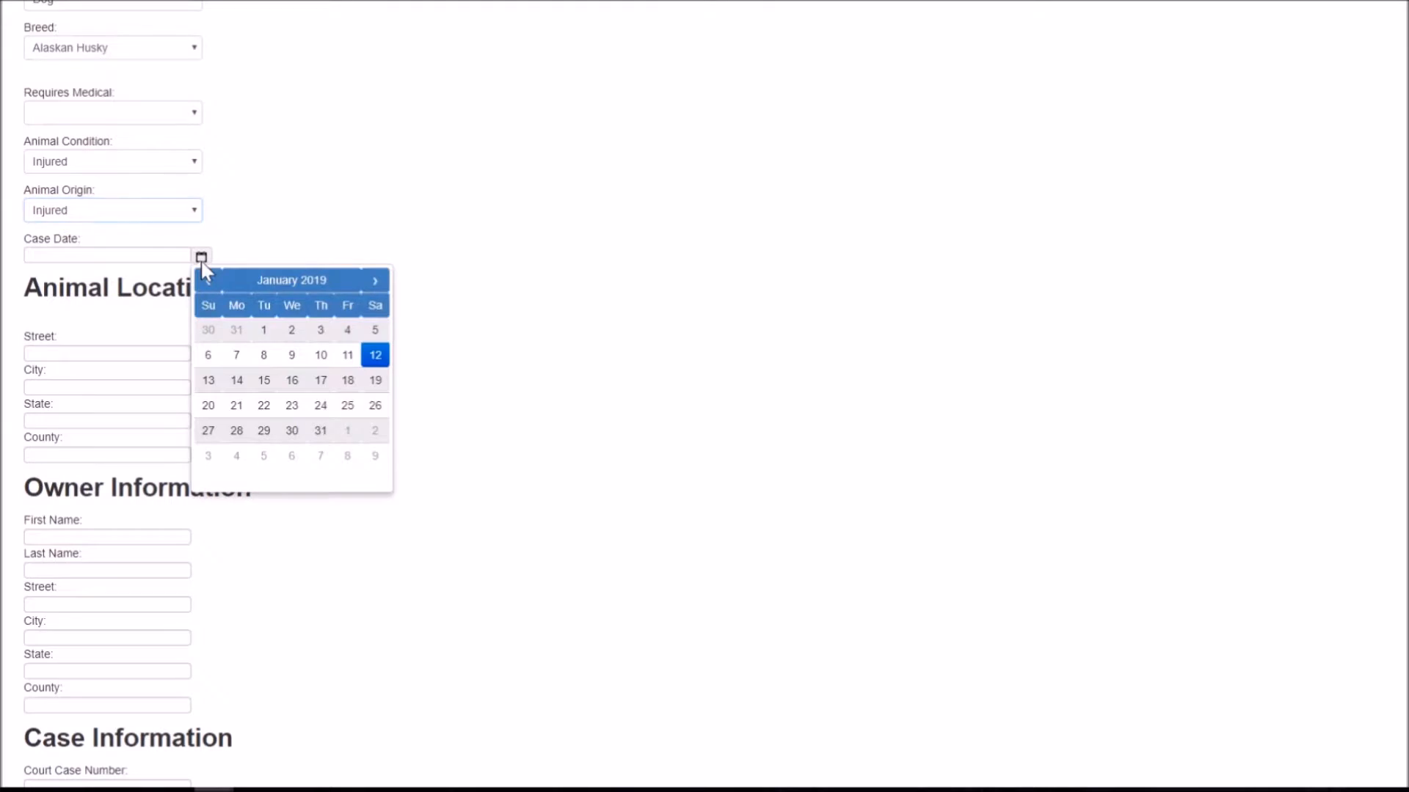
{"action": "left_click", "coordinate": [374, 290]}
{"action": "left_click", "coordinate": [374, 290]}
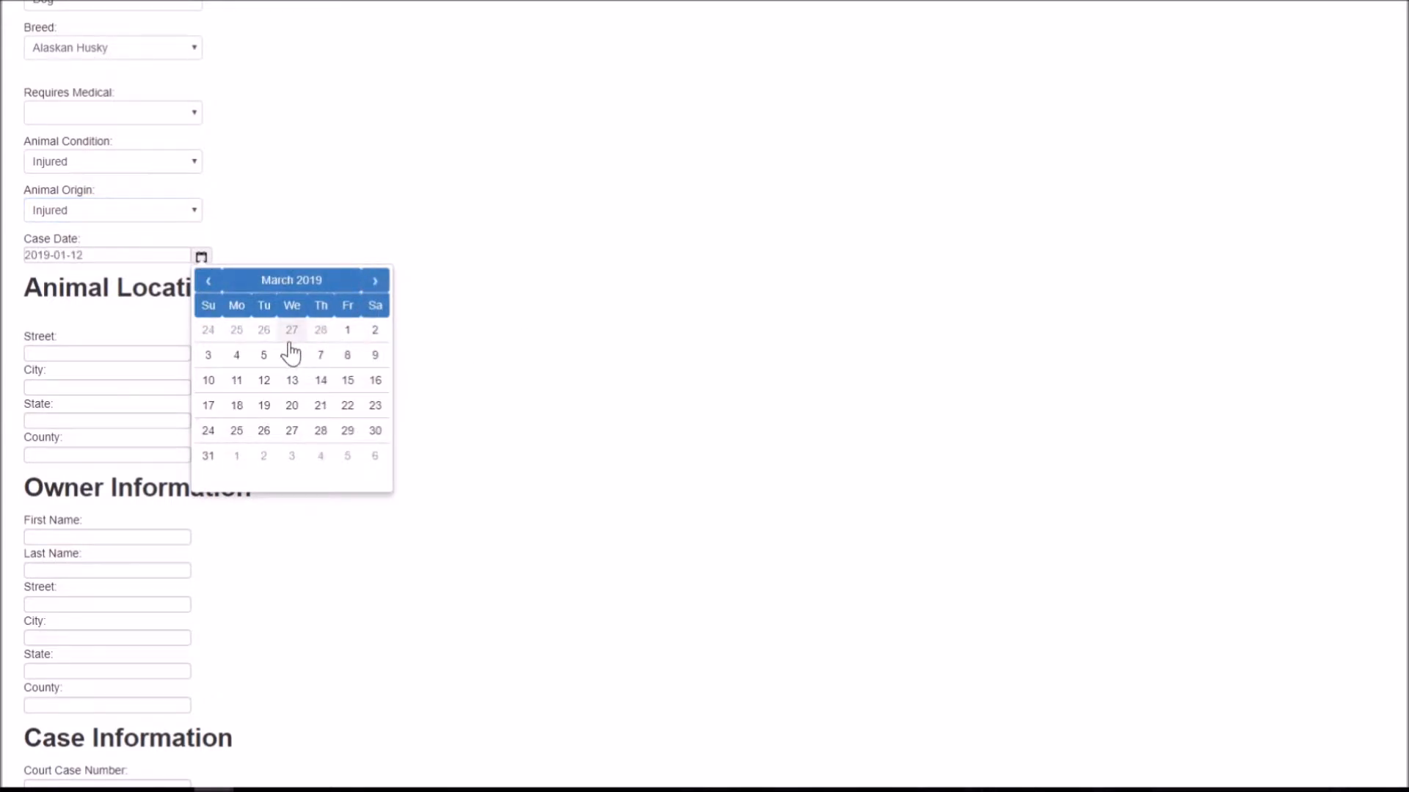
{"action": "left_click", "coordinate": [347, 330]}
Step: Autofill the animal location as 123 Franklin Dr, Columbus, OH, Franklin county
{"action": "left_click", "coordinate": [136, 355]}
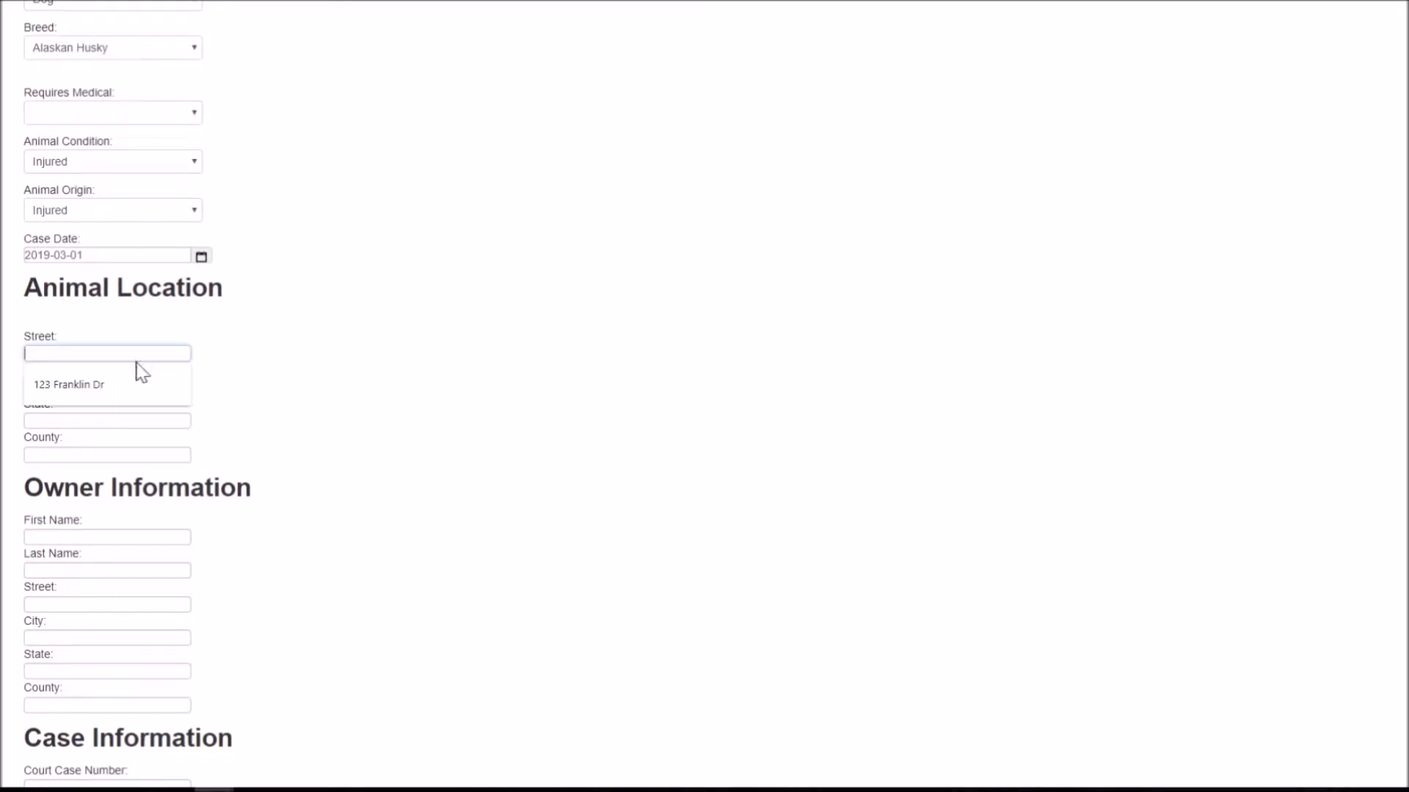
{"action": "left_click", "coordinate": [123, 384]}
{"action": "left_click", "coordinate": [110, 388]}
{"action": "left_click", "coordinate": [88, 416]}
{"action": "left_click", "coordinate": [87, 421]}
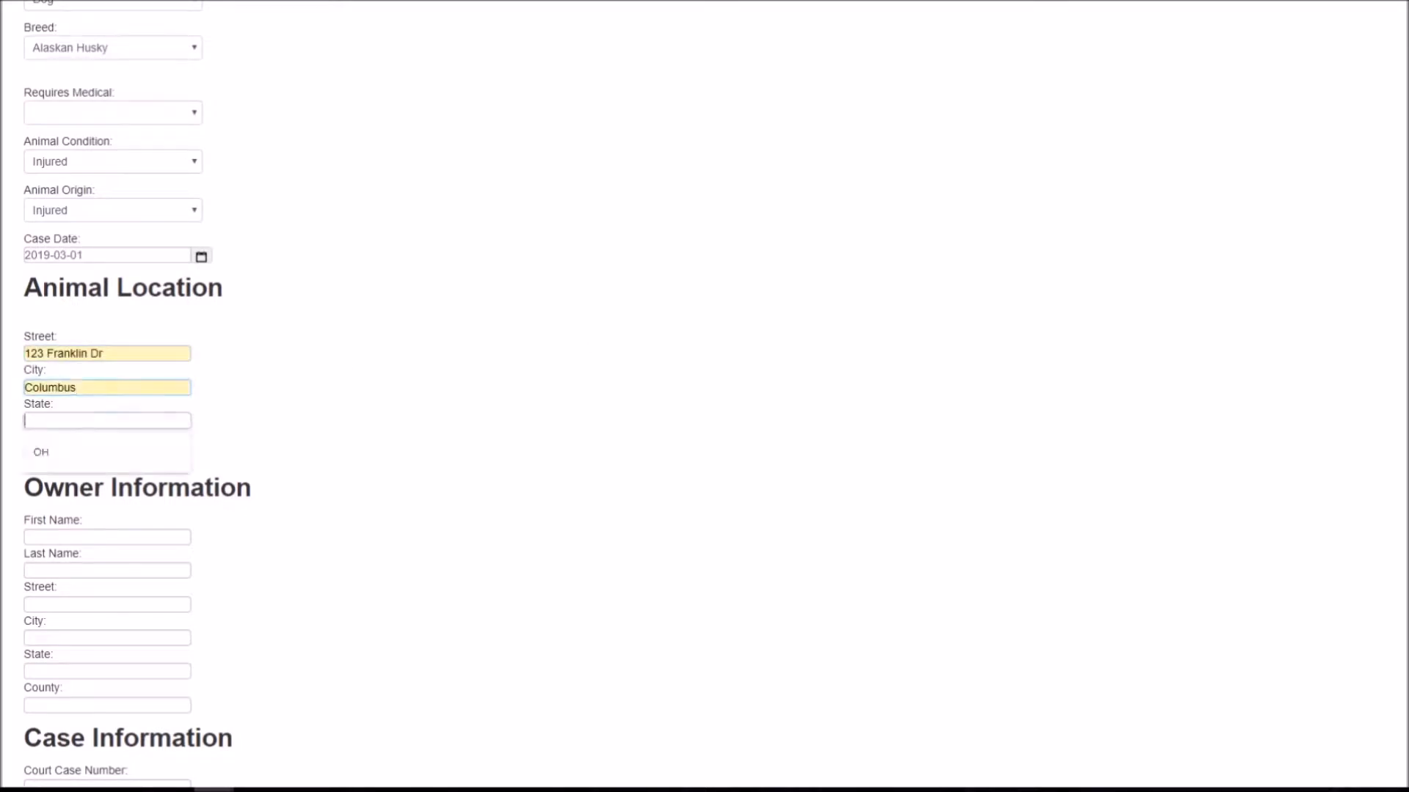
{"action": "left_click", "coordinate": [73, 453]}
{"action": "left_click", "coordinate": [74, 454]}
{"action": "left_click", "coordinate": [77, 485]}
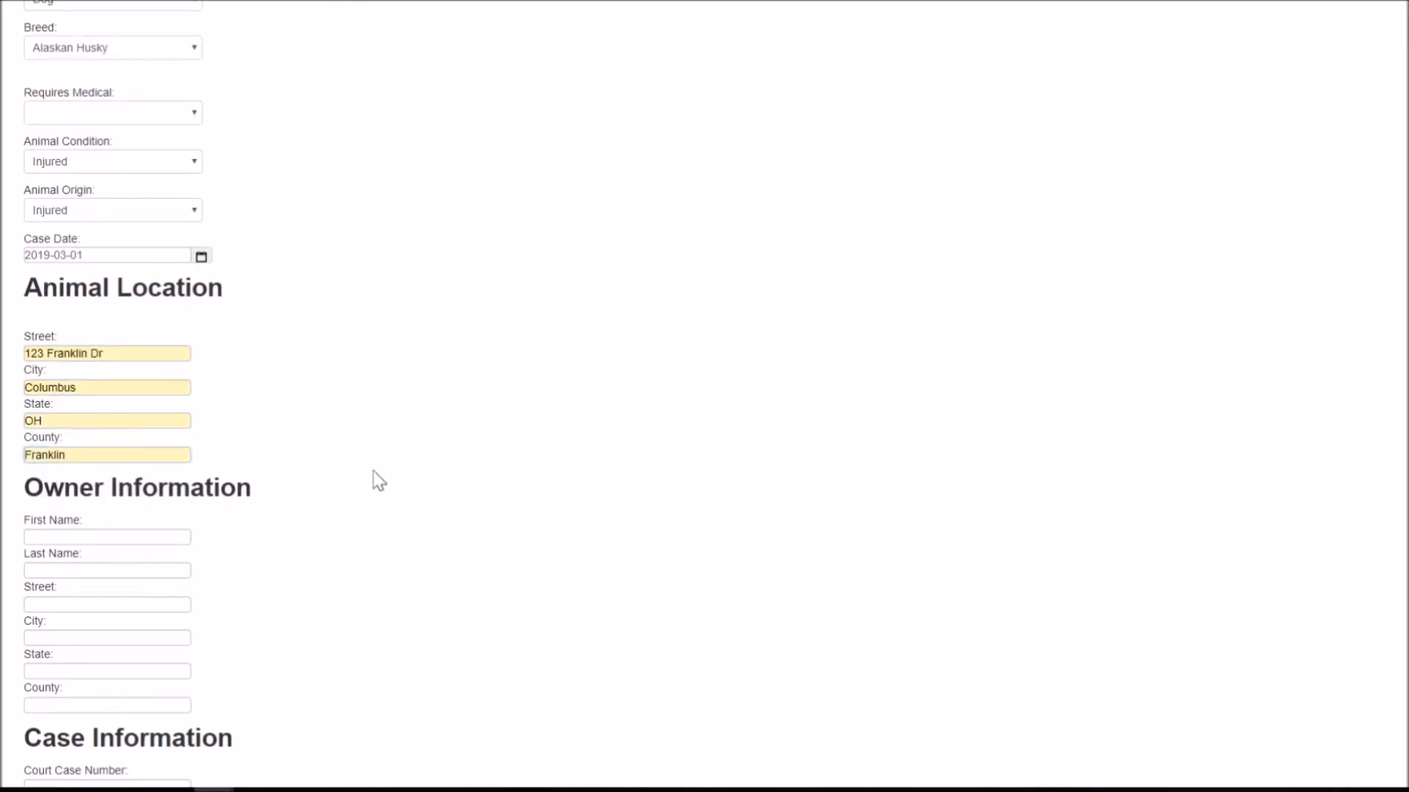
Step: Change the Animal Origin from Injured to Stray
{"action": "scroll", "coordinate": [379, 480], "scroll_direction": "down", "scroll_amount": 4}
{"action": "scroll", "coordinate": [88, 322], "scroll_direction": "down", "scroll_amount": 2}
{"action": "scroll", "coordinate": [88, 323], "scroll_direction": "up", "scroll_amount": 9}
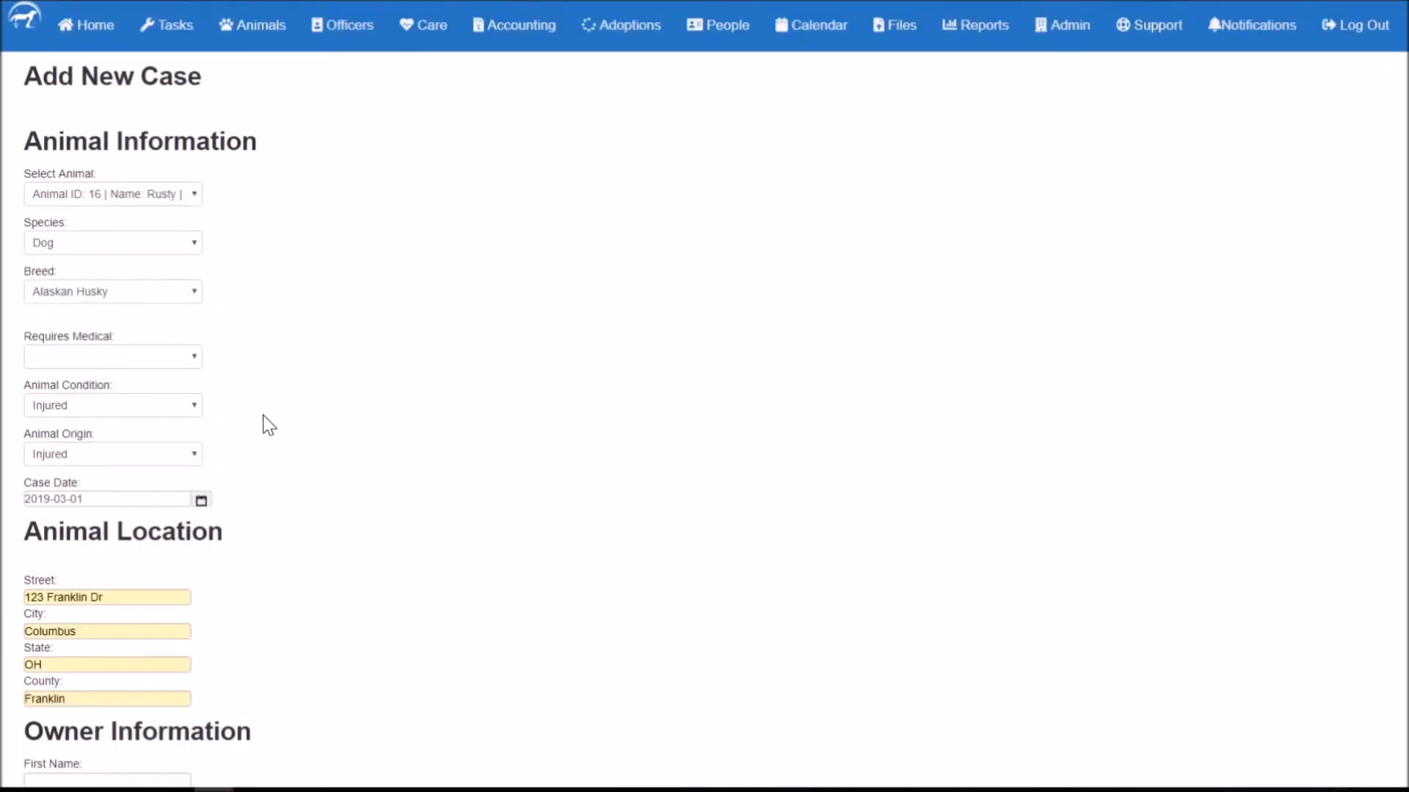
{"action": "scroll", "coordinate": [154, 403], "scroll_direction": "down", "scroll_amount": 1}
{"action": "left_click", "coordinate": [121, 374]}
{"action": "left_click", "coordinate": [82, 422]}
{"action": "scroll", "coordinate": [514, 455], "scroll_direction": "down", "scroll_amount": 8}
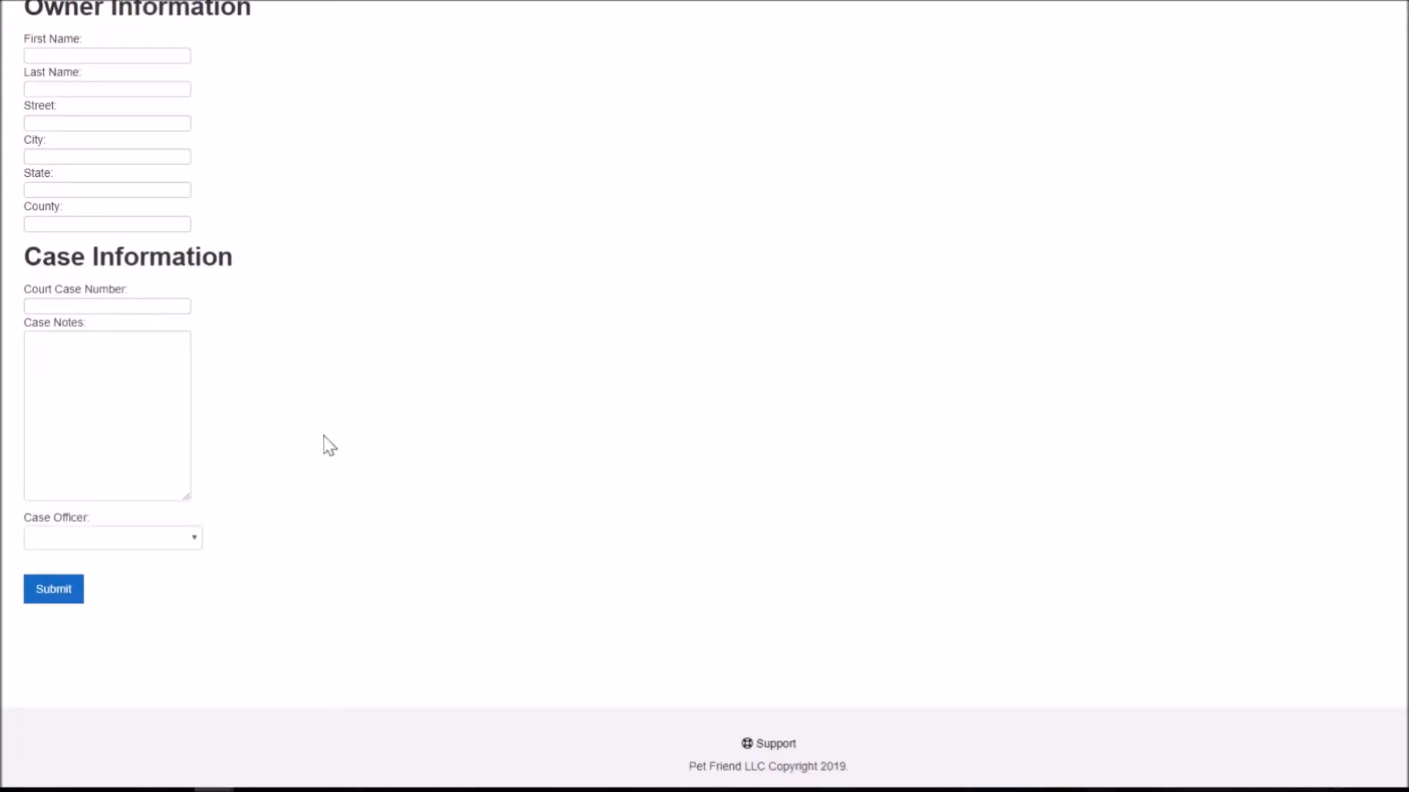
Step: Assign case officer 'officer', add the note 'Animal found along side of street by patrol unit', and submit
{"action": "left_click", "coordinate": [107, 306]}
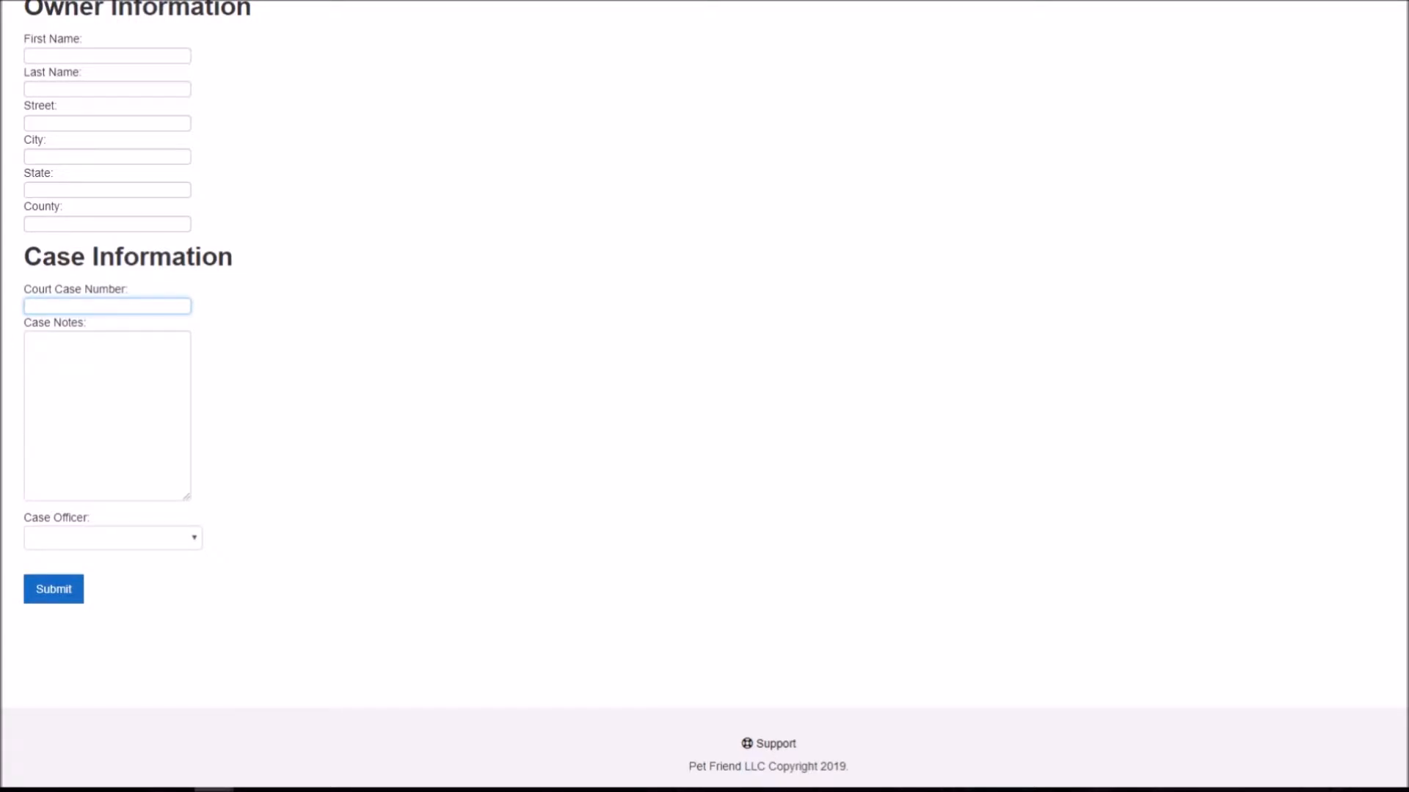
{"action": "key", "text": "Tab"}
{"action": "left_click", "coordinate": [84, 543]}
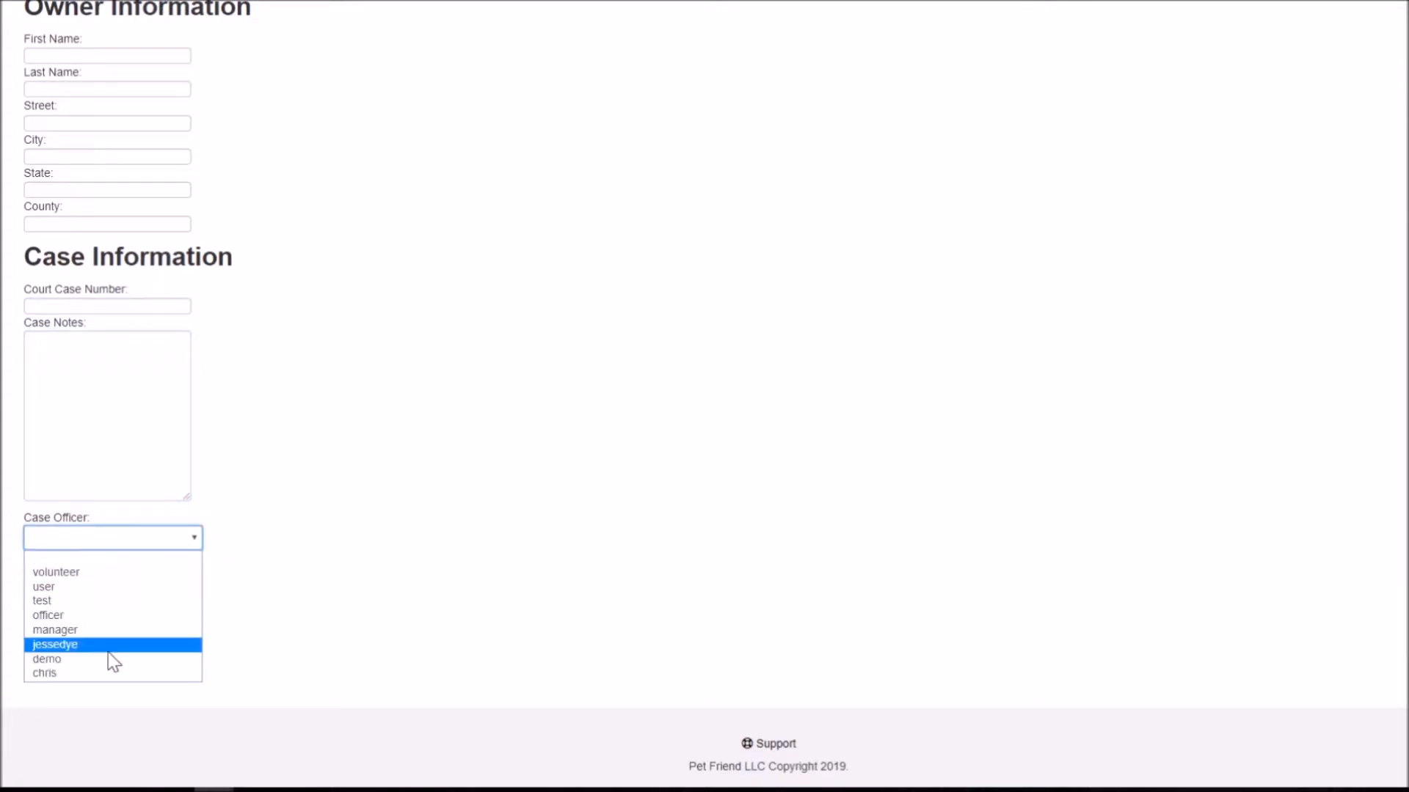
{"action": "left_click", "coordinate": [76, 619]}
{"action": "left_click", "coordinate": [86, 495]}
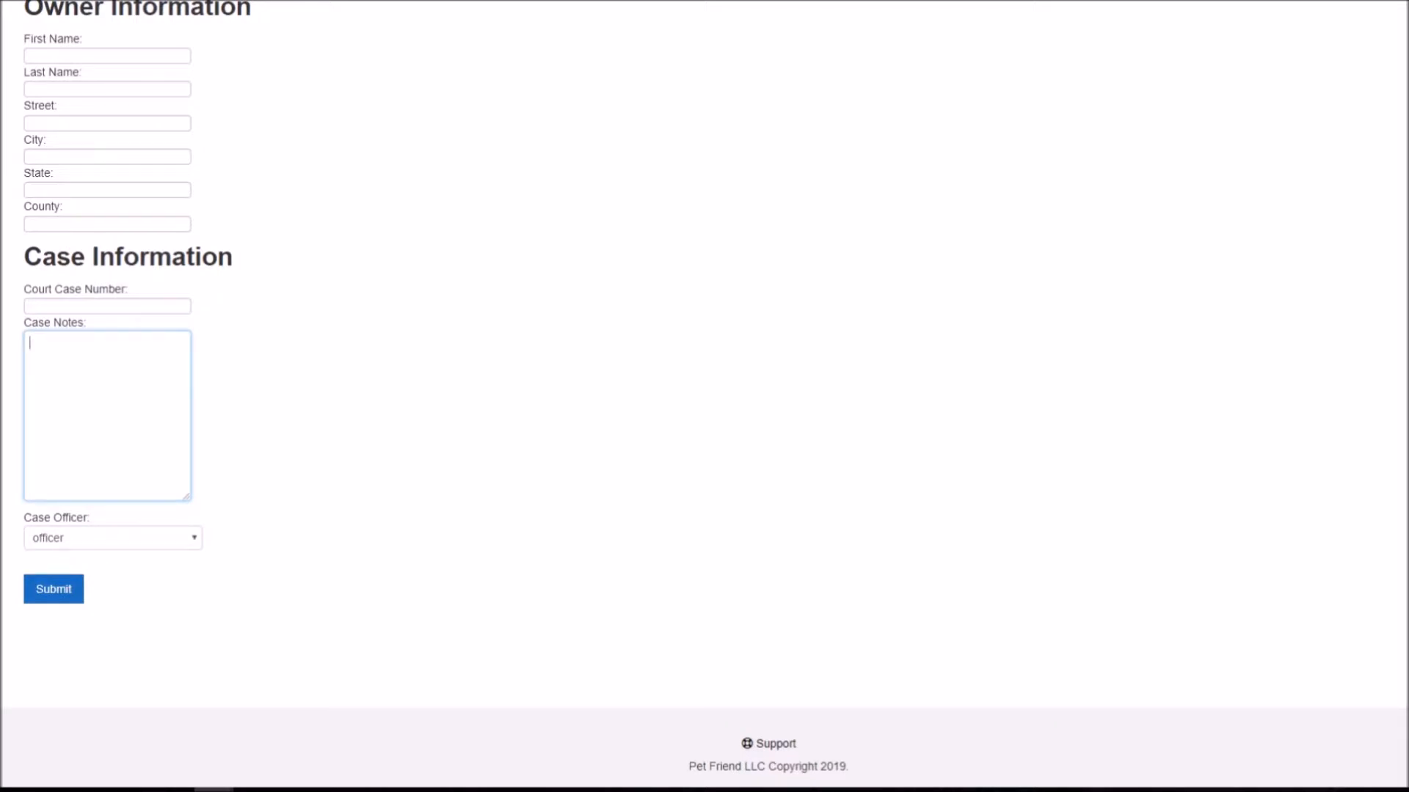
{"action": "type", "text": "Animal found along side of "}
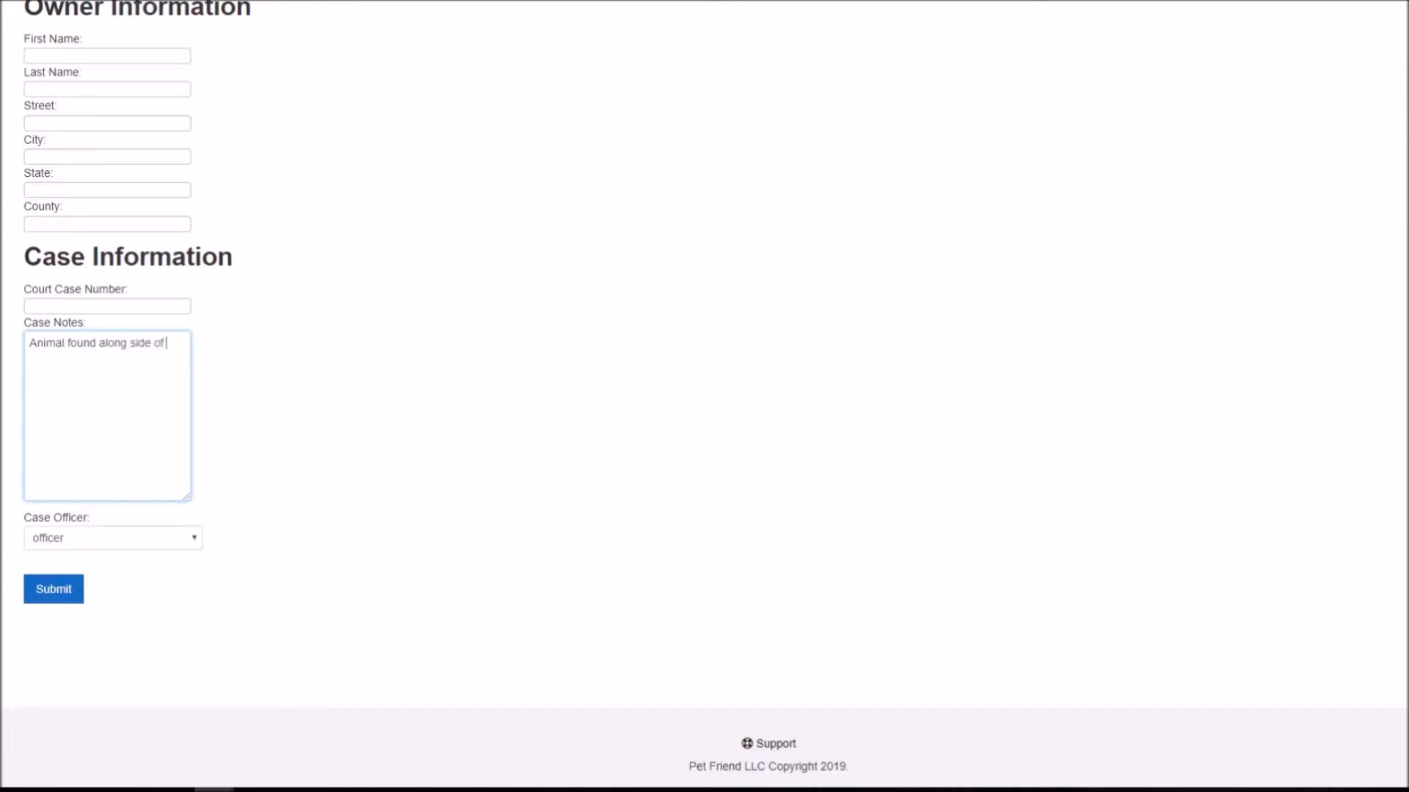
{"action": "type", "text": "street by patrol unit."}
{"action": "left_click", "coordinate": [55, 590]}
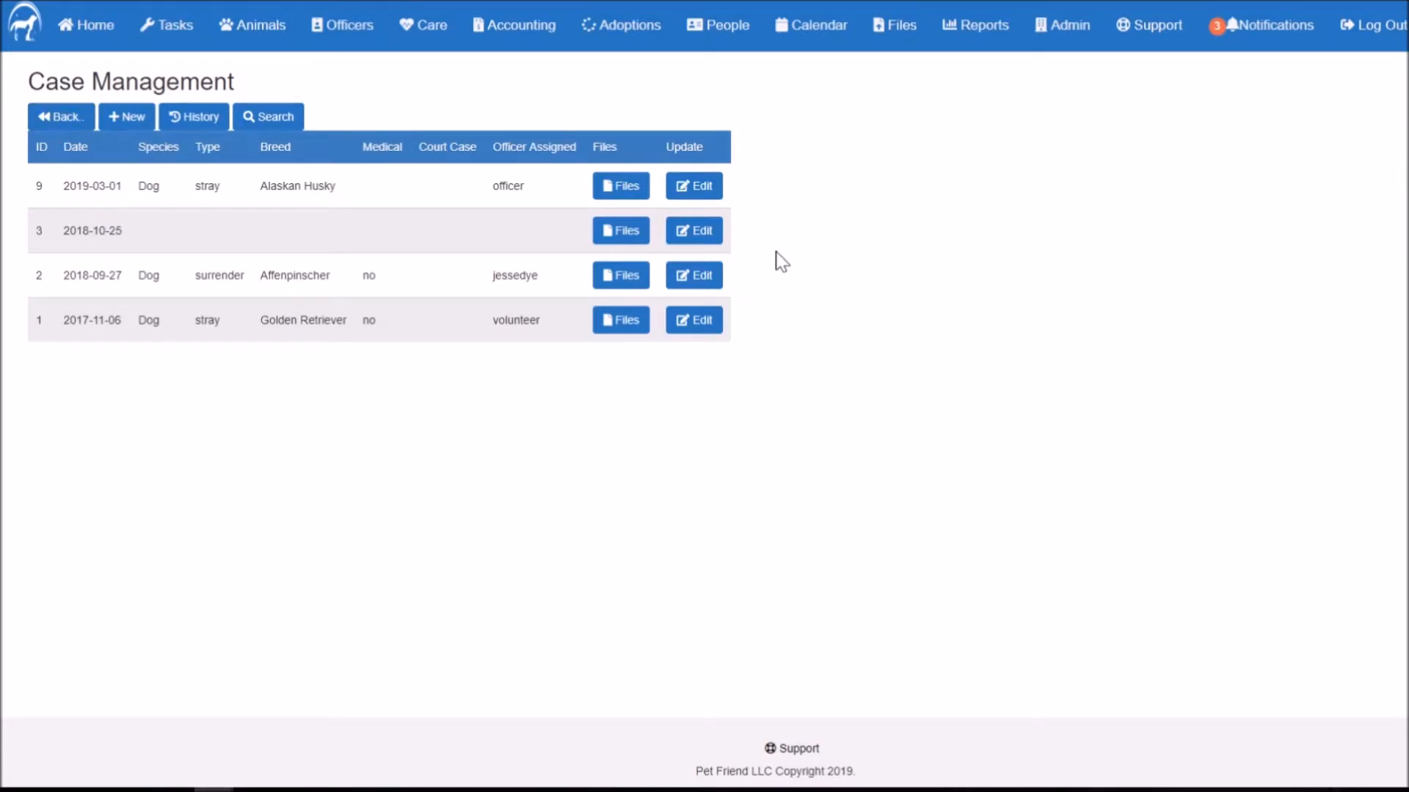
Step: Confirm case 9's file list shows no uploads, then go to the officers' Calls list
{"action": "left_click", "coordinate": [620, 189]}
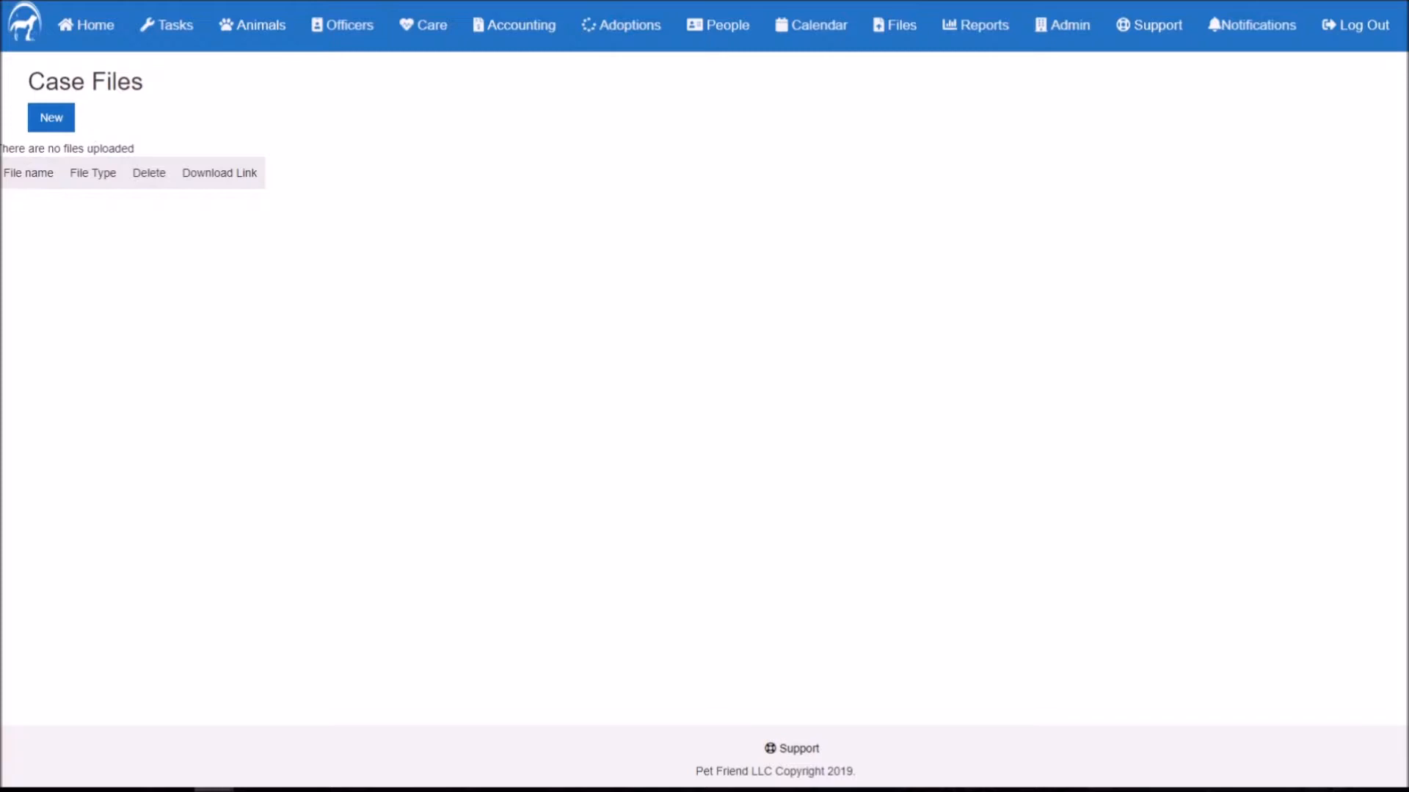
{"action": "left_click", "coordinate": [7, 1]}
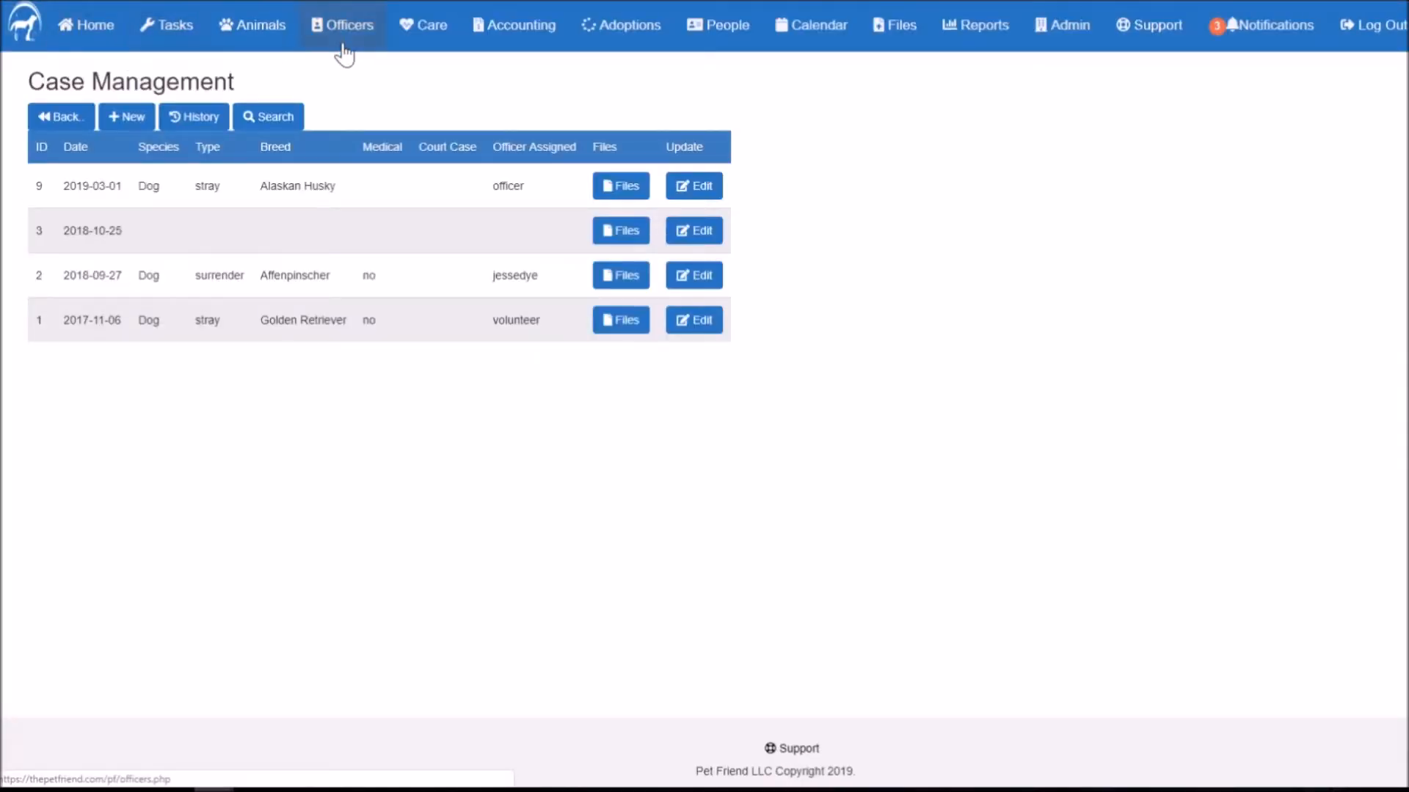
{"action": "left_click", "coordinate": [343, 55]}
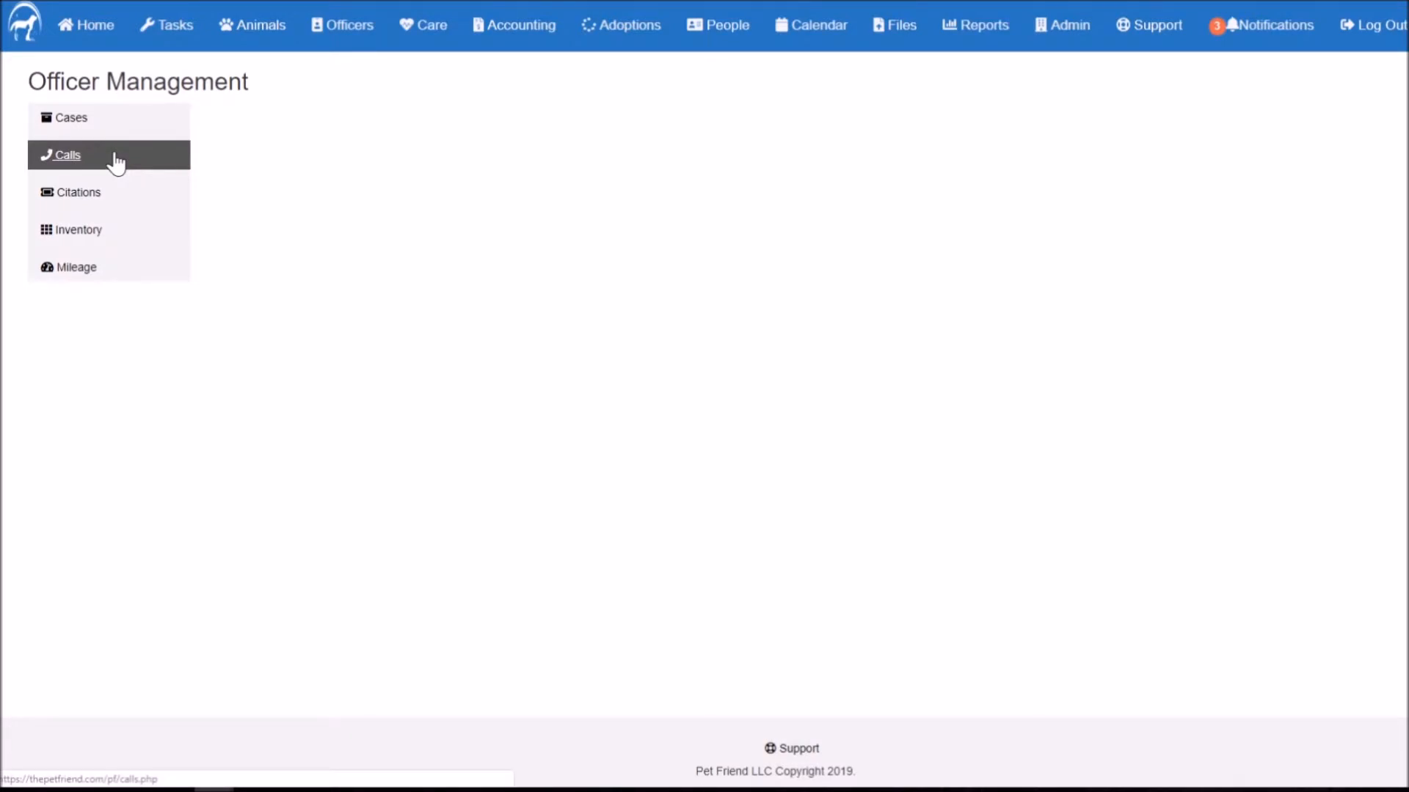
{"action": "left_click", "coordinate": [116, 160]}
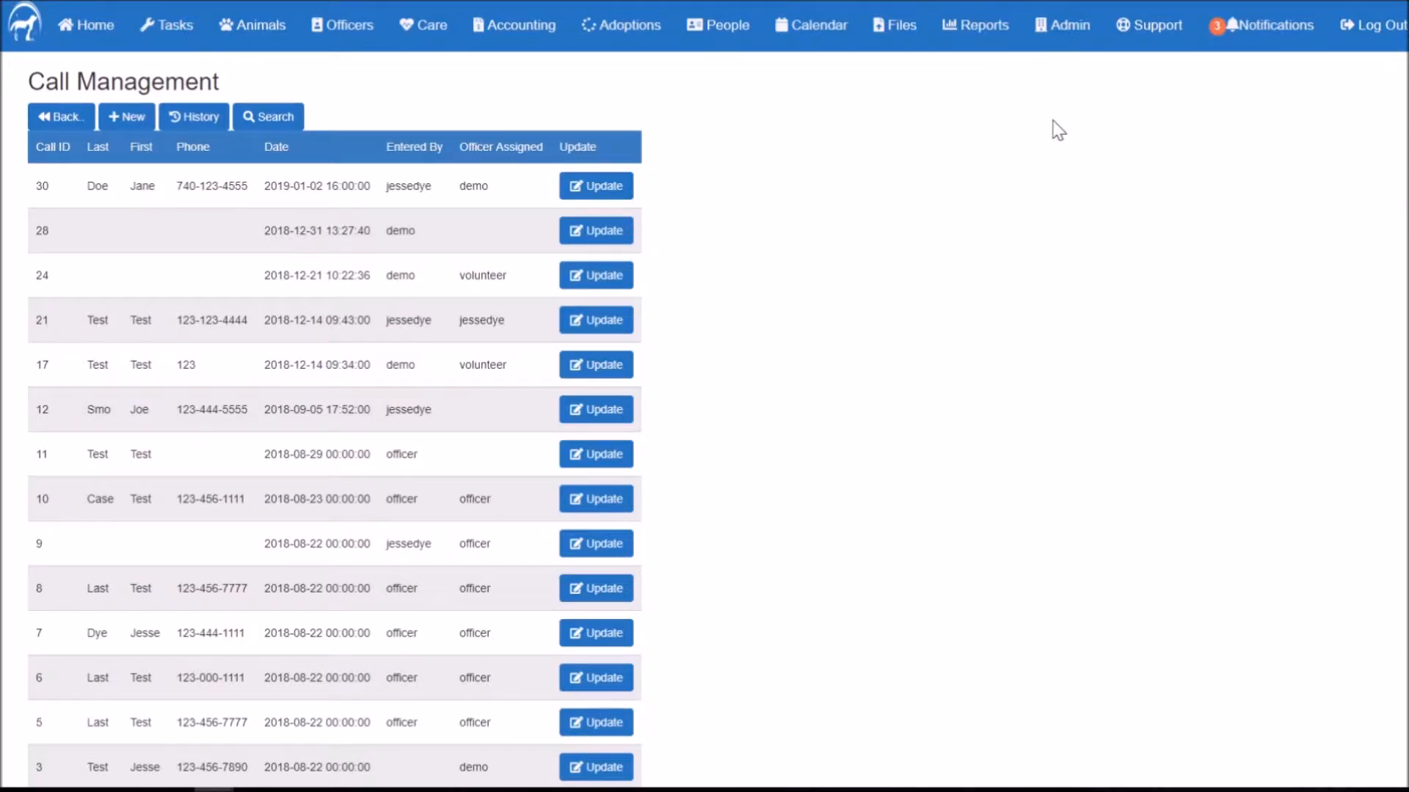
{"action": "left_click", "coordinate": [149, 125]}
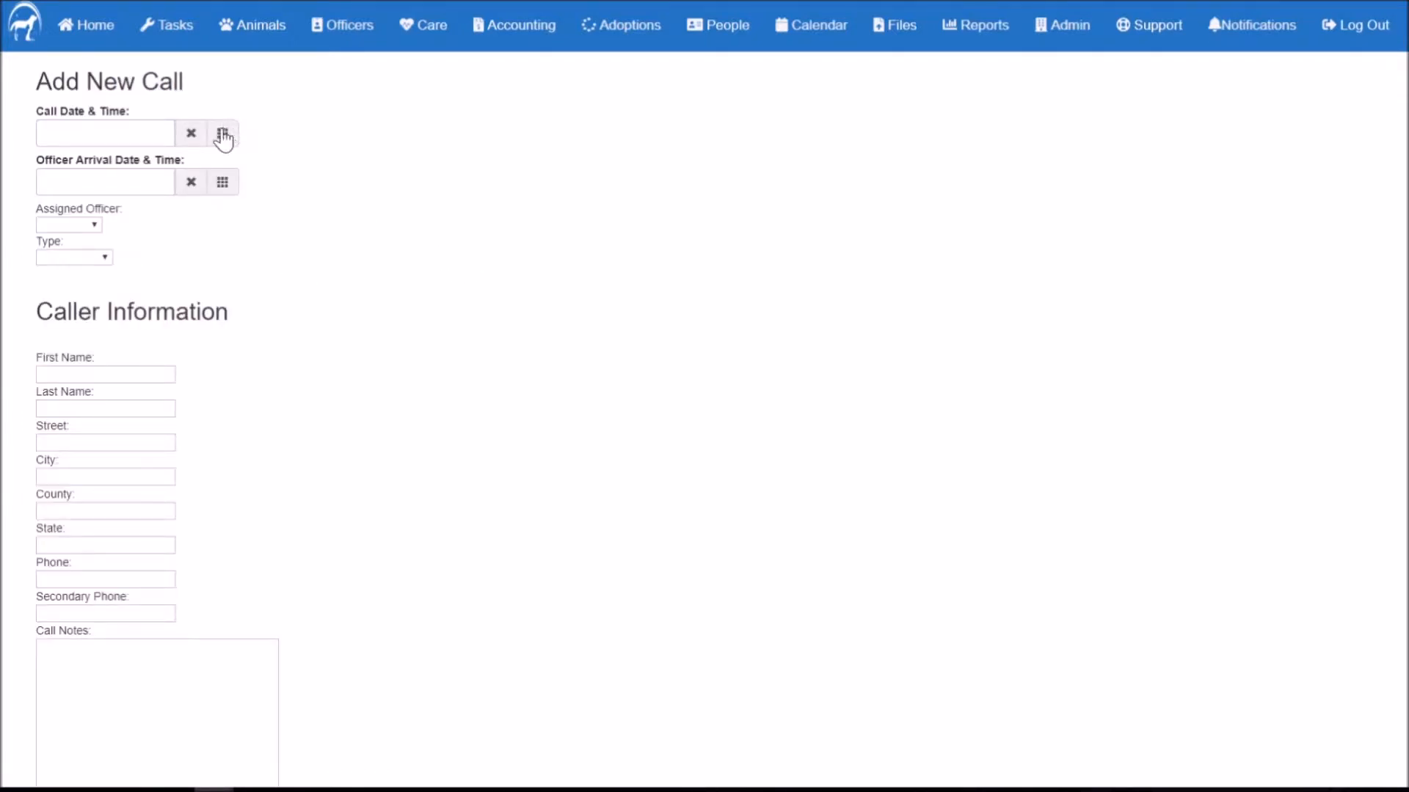
{"action": "left_click", "coordinate": [222, 134]}
{"action": "left_click", "coordinate": [307, 237]}
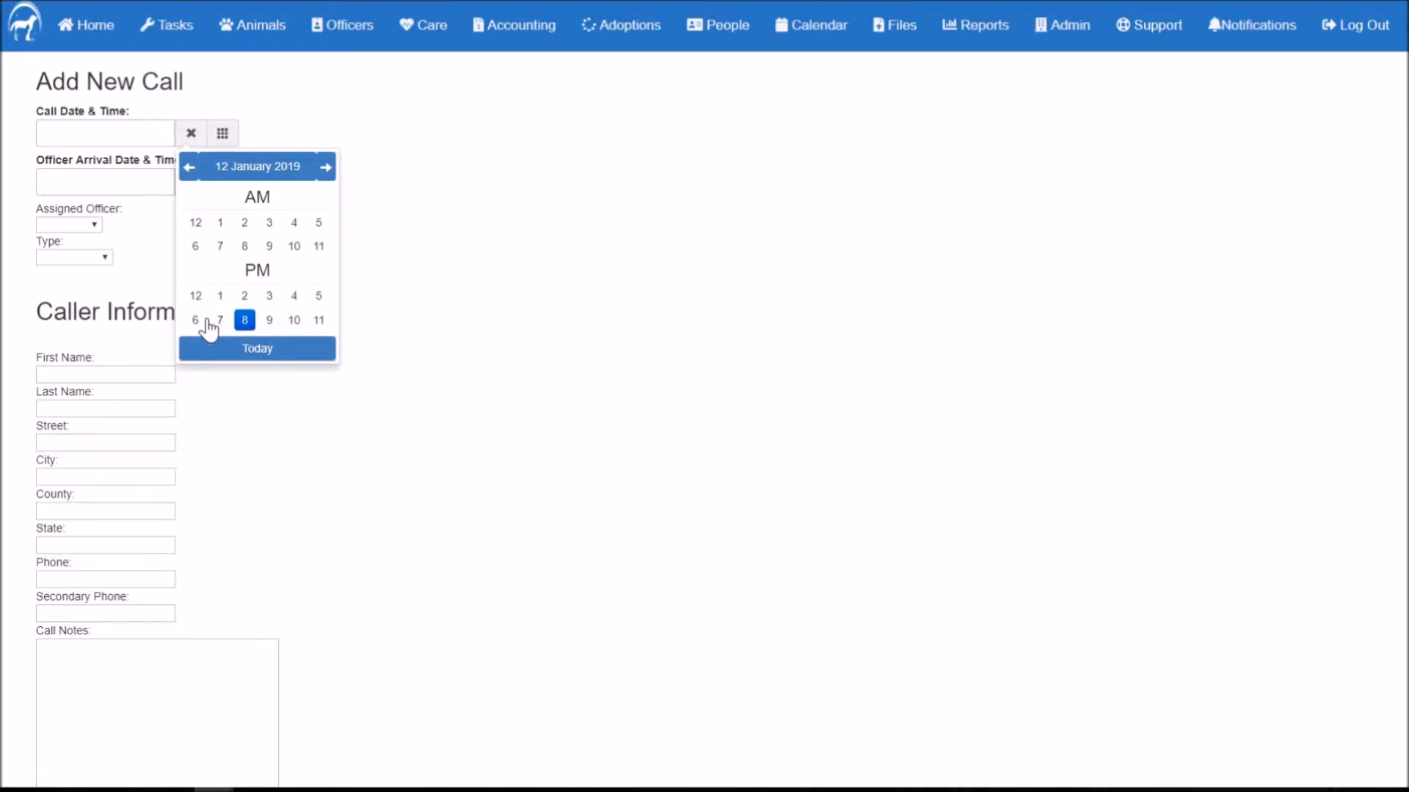
{"action": "left_click", "coordinate": [296, 299]}
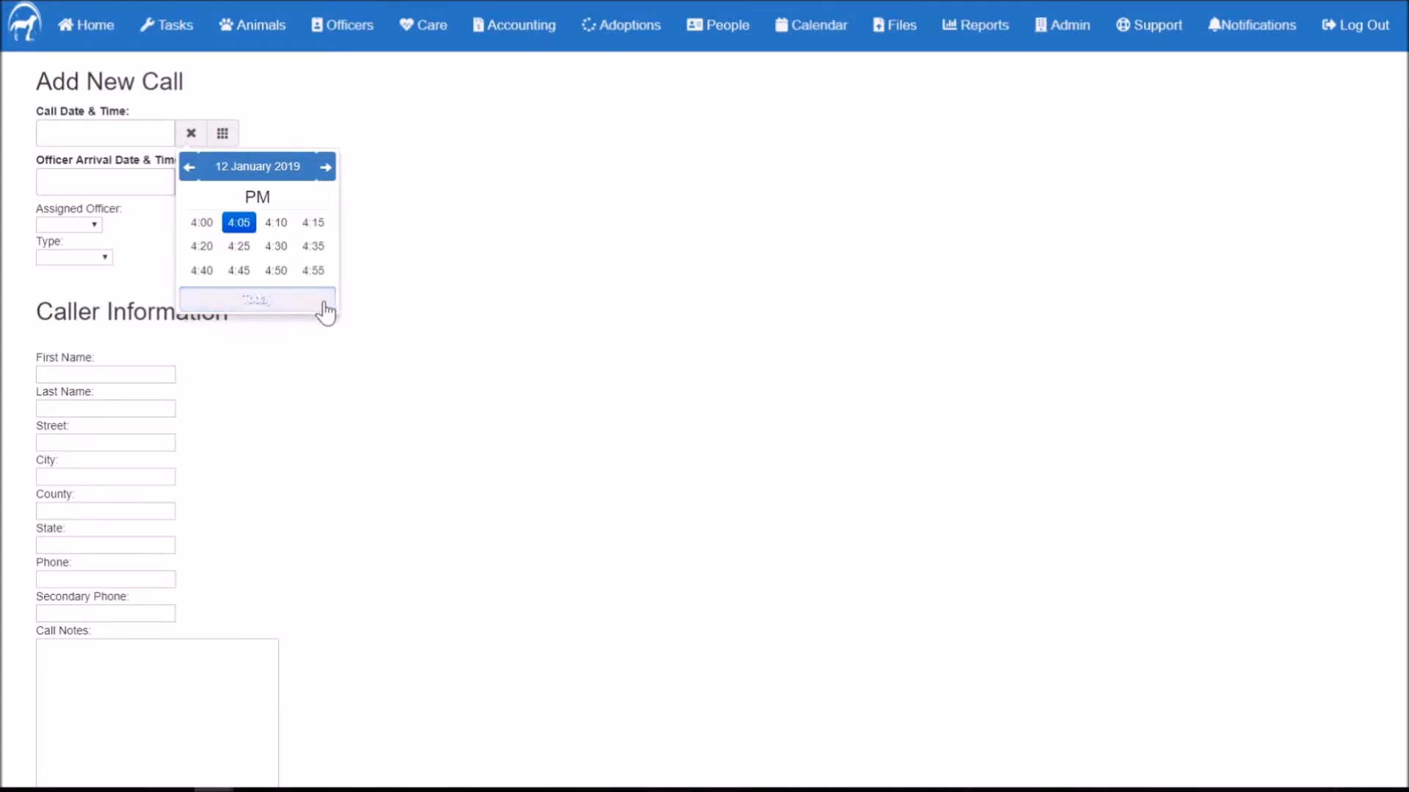
{"action": "left_click", "coordinate": [277, 248]}
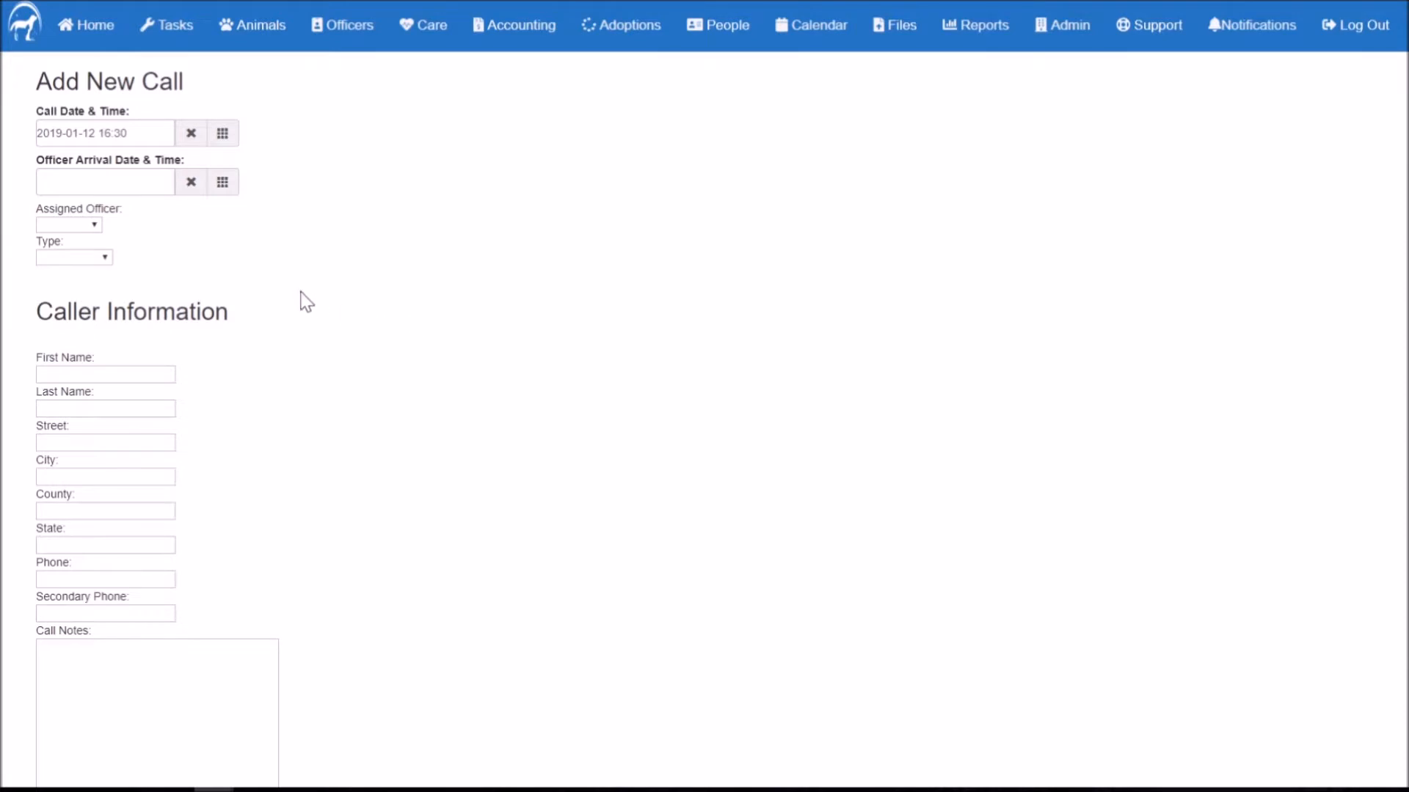
{"action": "scroll", "coordinate": [80, 235], "scroll_direction": "down", "scroll_amount": 1}
Step: Assign the call to officer and set its call type to Regular
{"action": "left_click", "coordinate": [76, 146]}
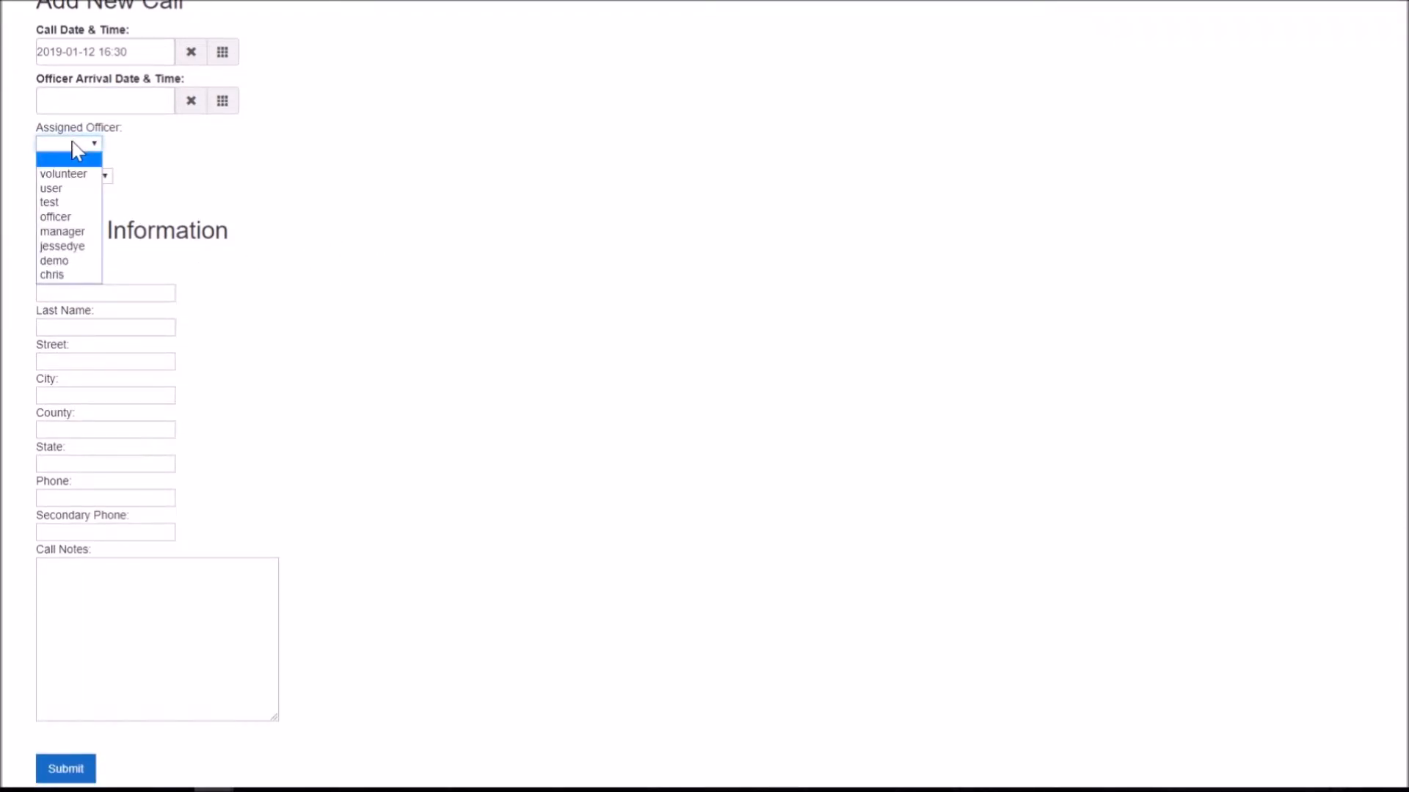
{"action": "left_click", "coordinate": [469, 248]}
{"action": "scroll", "coordinate": [166, 155], "scroll_direction": "up", "scroll_amount": 1}
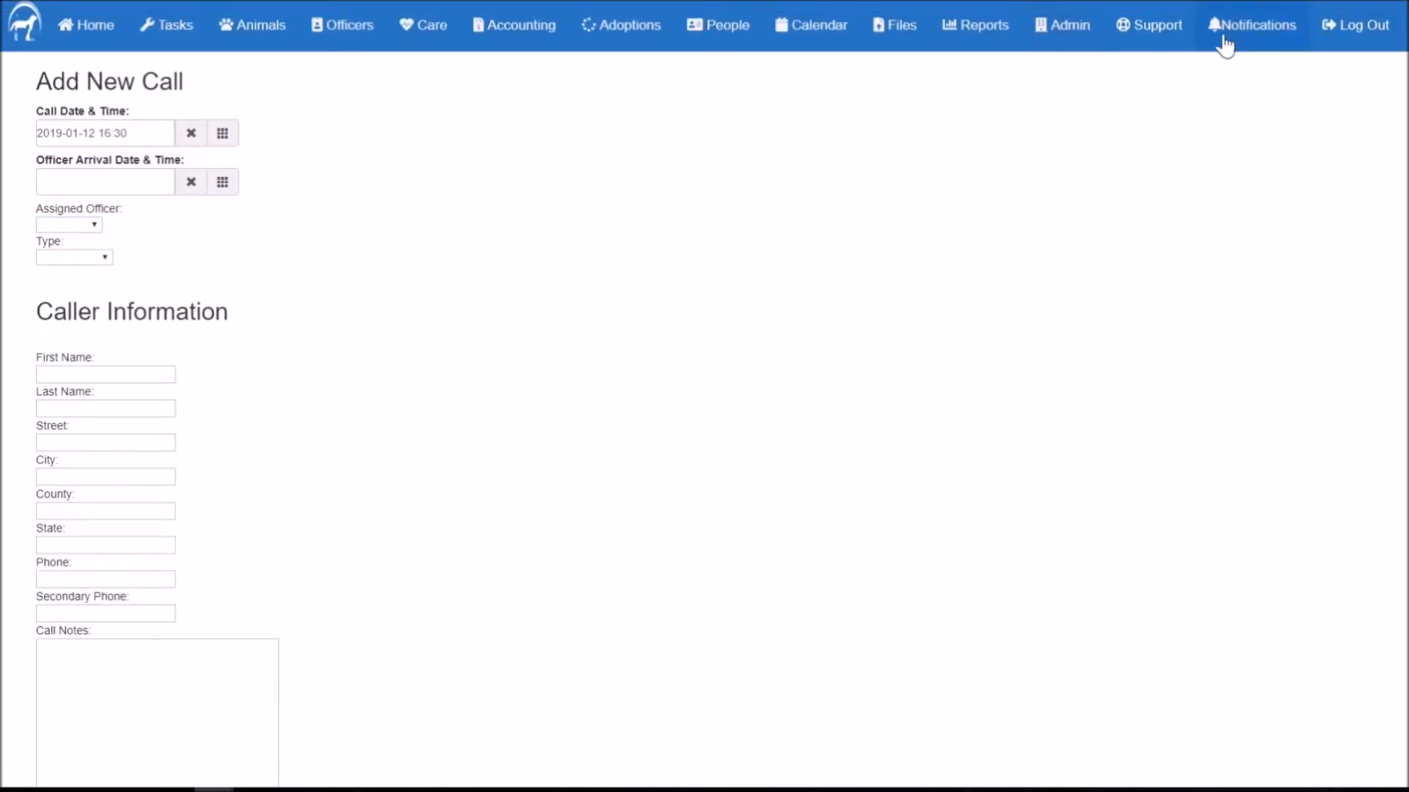
{"action": "scroll", "coordinate": [220, 293], "scroll_direction": "down", "scroll_amount": 2}
{"action": "left_click", "coordinate": [73, 63]}
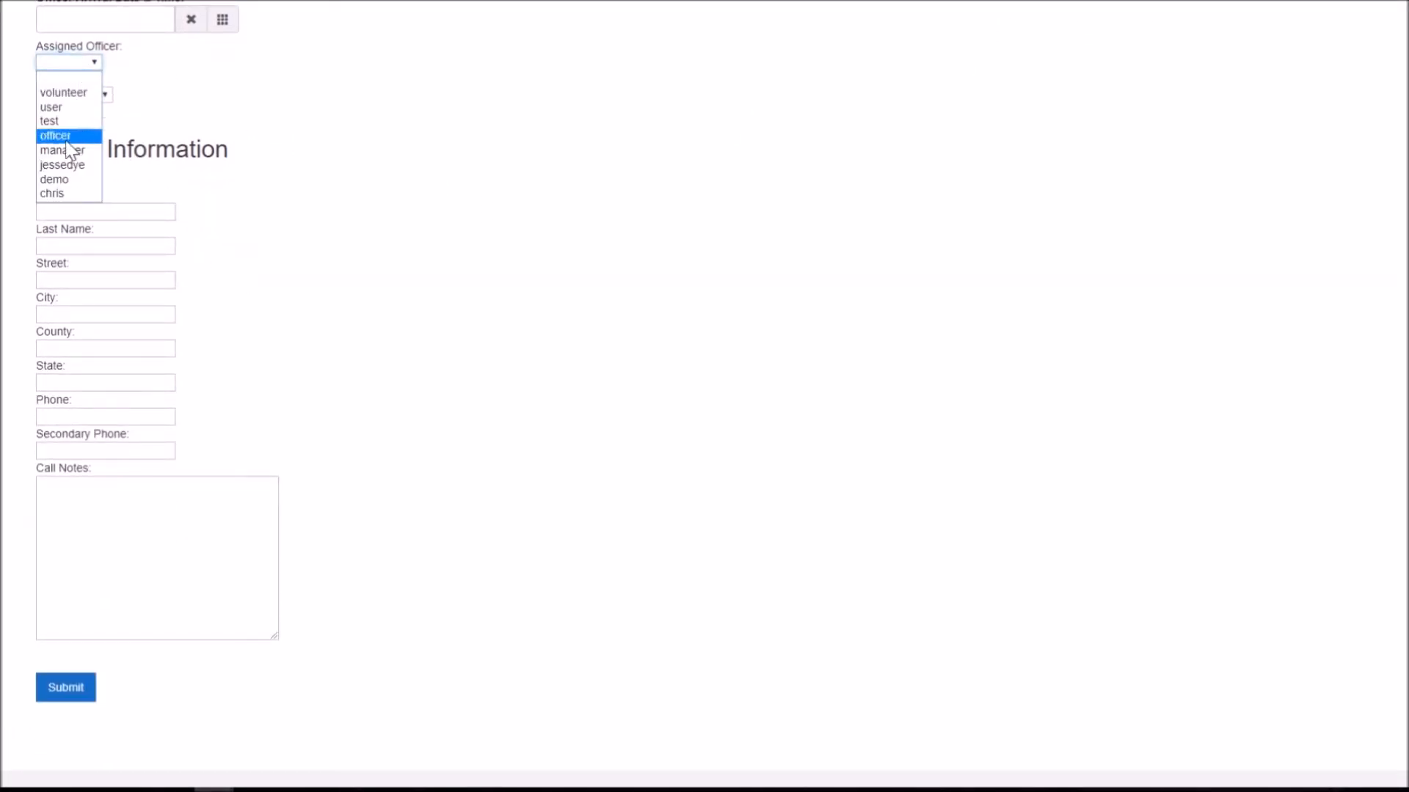
{"action": "left_click", "coordinate": [62, 154]}
{"action": "left_click", "coordinate": [82, 95]}
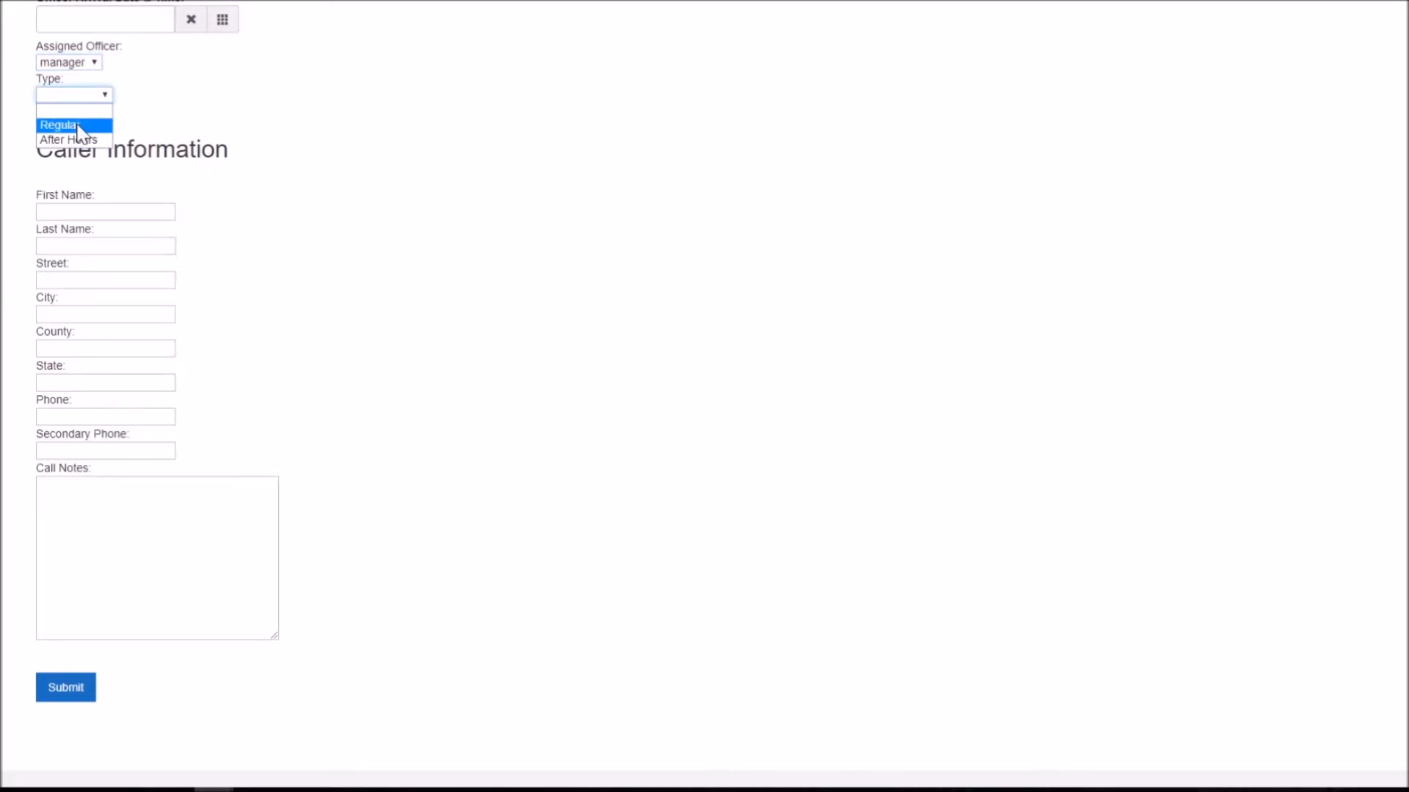
{"action": "left_click", "coordinate": [78, 126]}
{"action": "scroll", "coordinate": [232, 186], "scroll_direction": "up", "scroll_amount": 1}
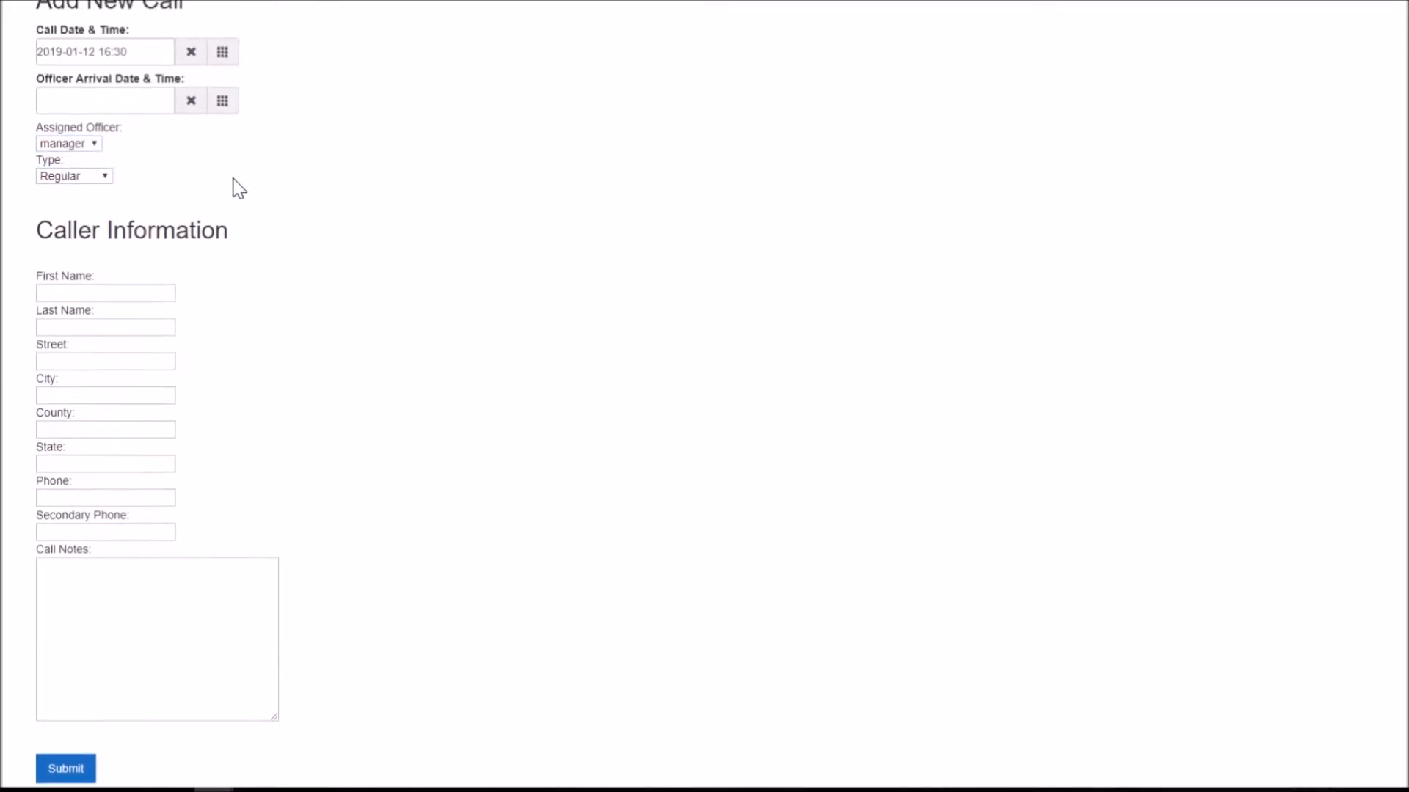
{"action": "left_click", "coordinate": [80, 145]}
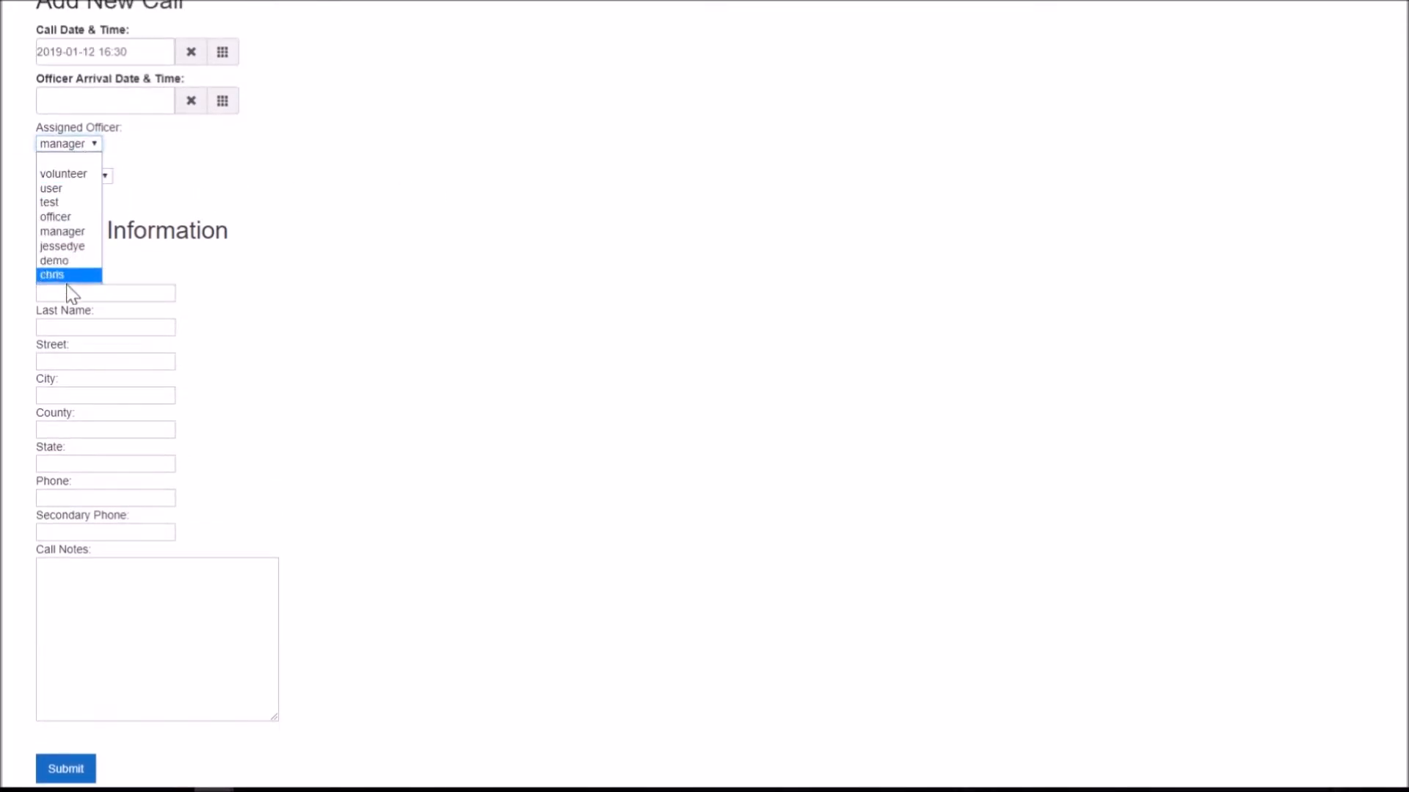
{"action": "left_click", "coordinate": [62, 217]}
{"action": "left_click", "coordinate": [157, 288]}
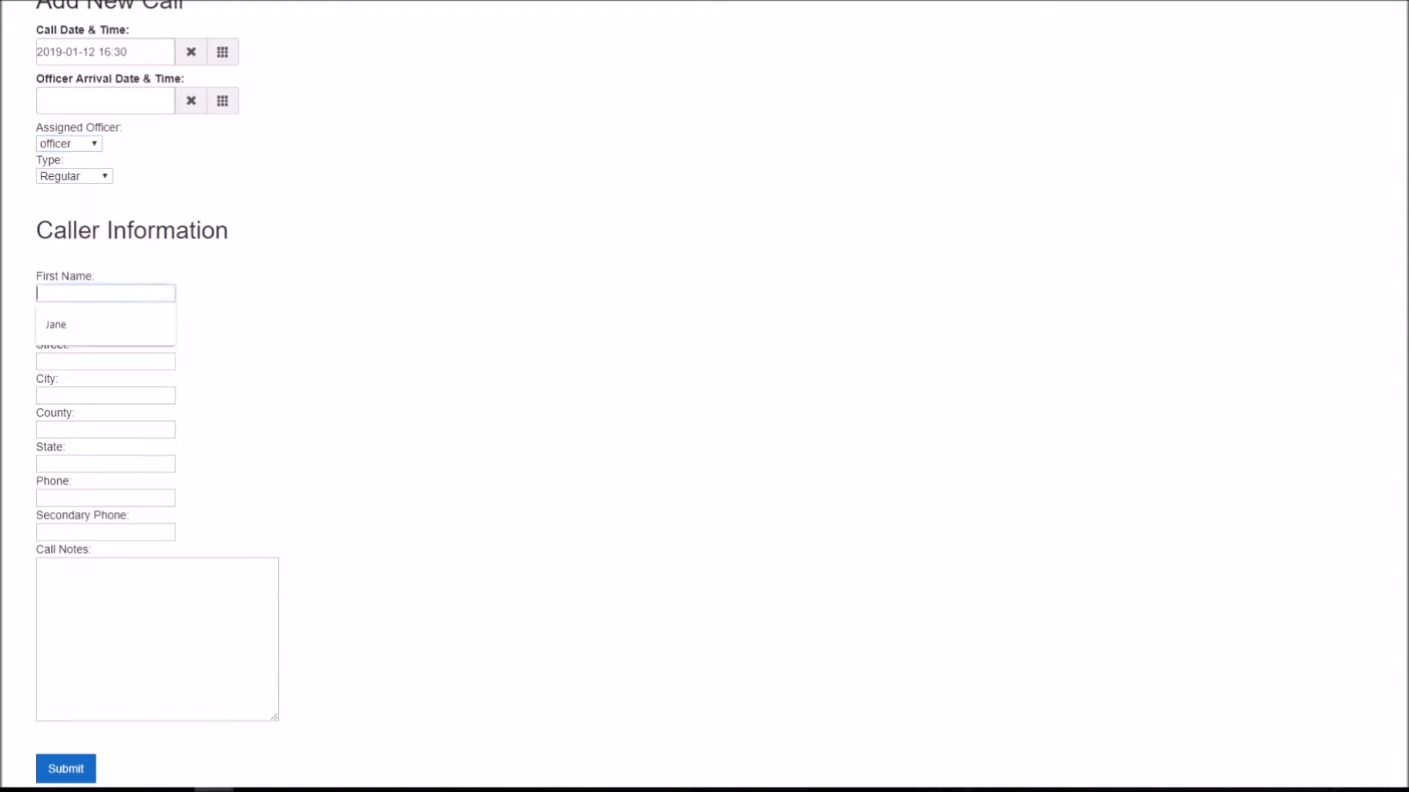
Step: Write the caller's sighting notes in Call Notes
{"action": "left_click", "coordinate": [187, 169]}
{"action": "scroll", "coordinate": [188, 167], "scroll_direction": "down", "scroll_amount": 2}
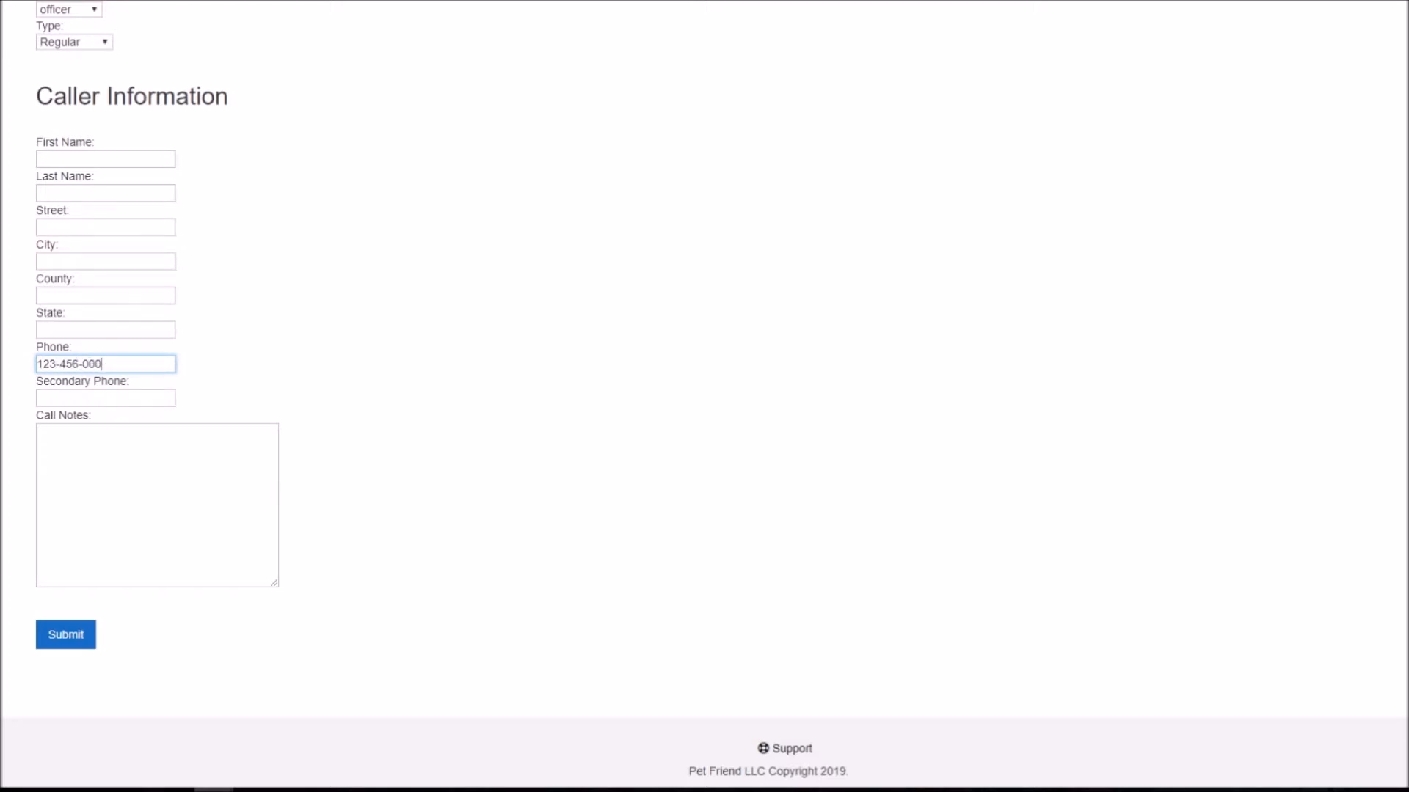
{"action": "left_click", "coordinate": [157, 469]}
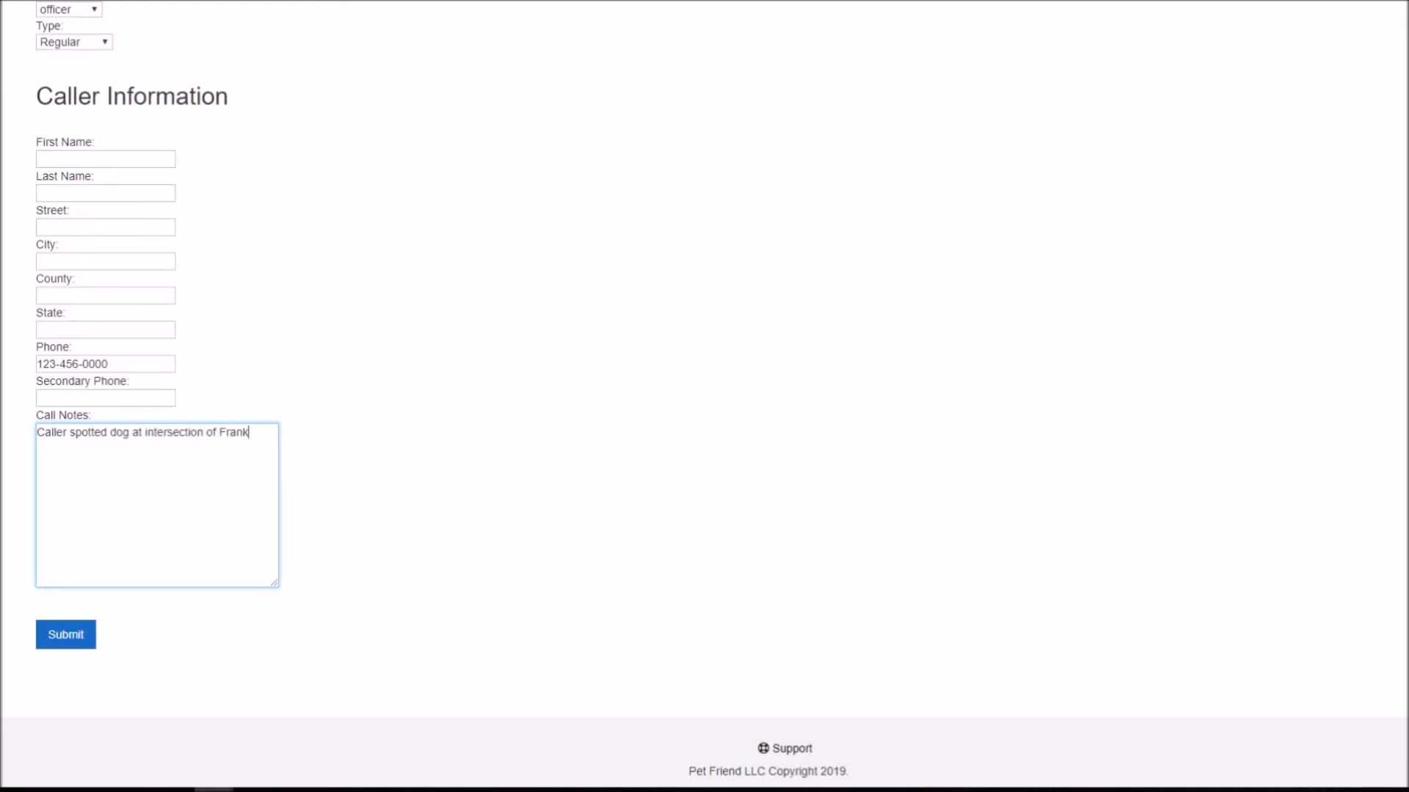
{"action": "type", "text": "ive"}
{"action": "type", "text": "."}
{"action": "scroll", "coordinate": [323, 517], "scroll_direction": "up", "scroll_amount": 2}
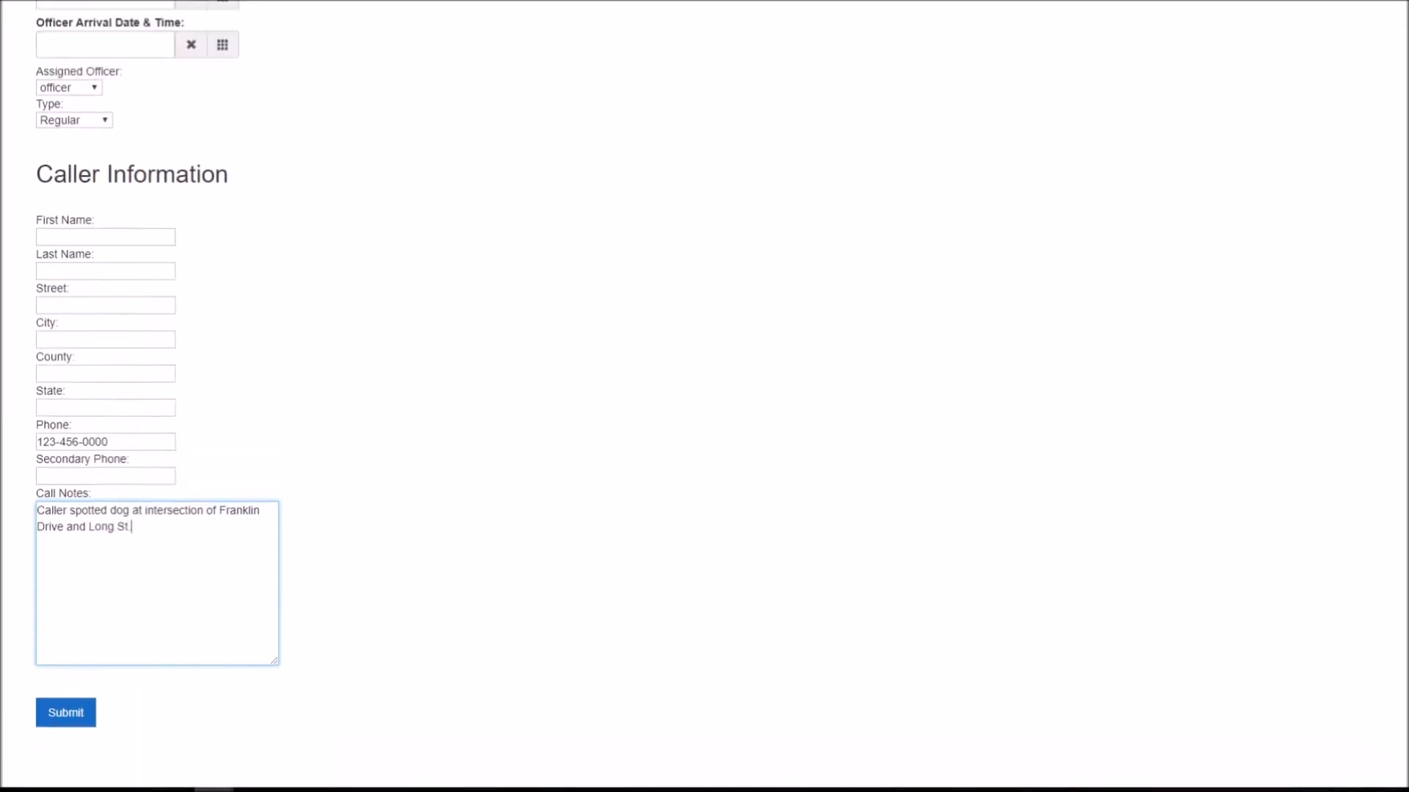
{"action": "scroll", "coordinate": [322, 516], "scroll_direction": "up", "scroll_amount": 1}
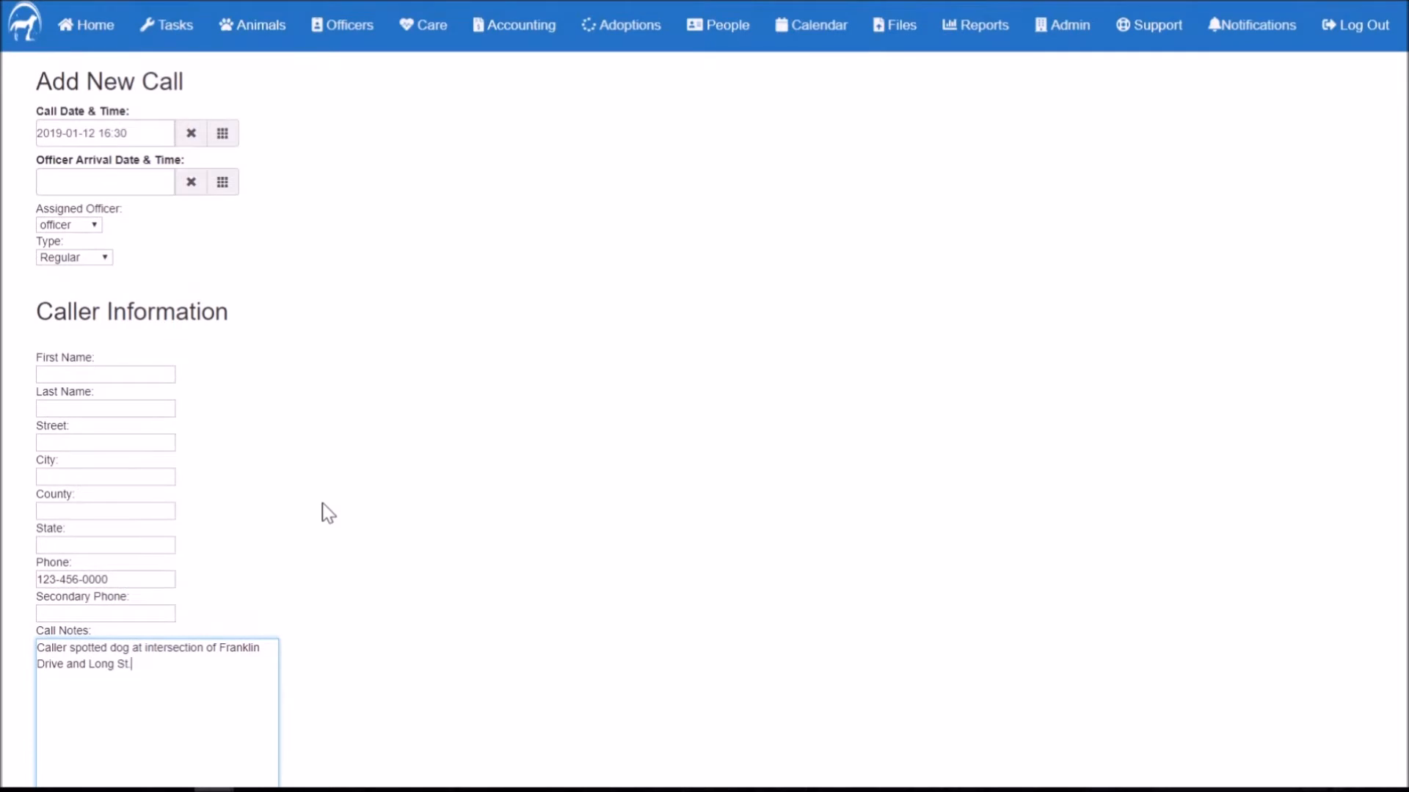
Step: Autofill the caller's street, city, county and state, then submit the call
{"action": "left_click", "coordinate": [66, 444]}
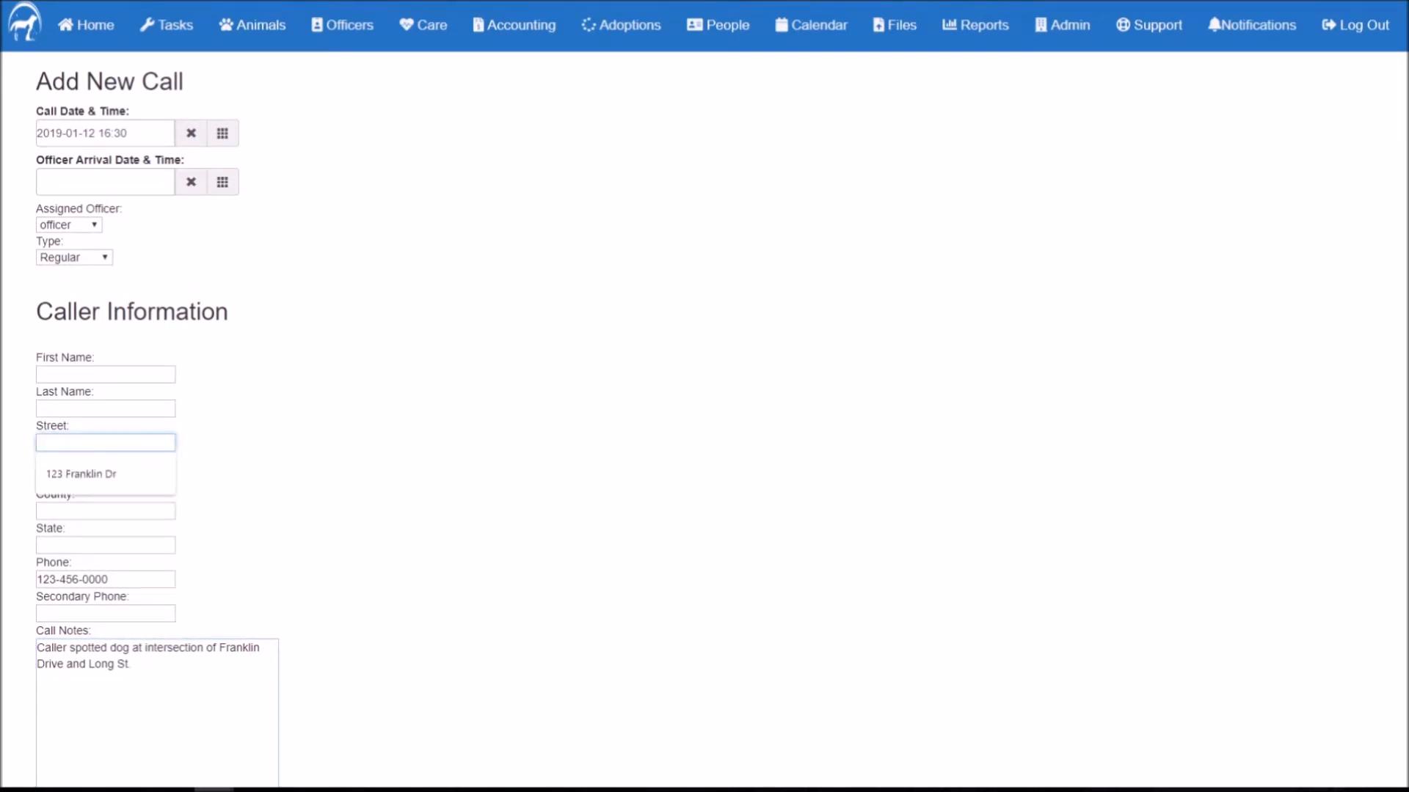
{"action": "left_click", "coordinate": [77, 480]}
{"action": "left_click", "coordinate": [66, 477]}
{"action": "left_click", "coordinate": [65, 507]}
{"action": "left_click", "coordinate": [66, 511]}
{"action": "left_click", "coordinate": [69, 539]}
{"action": "left_click", "coordinate": [66, 545]}
{"action": "left_click", "coordinate": [69, 576]}
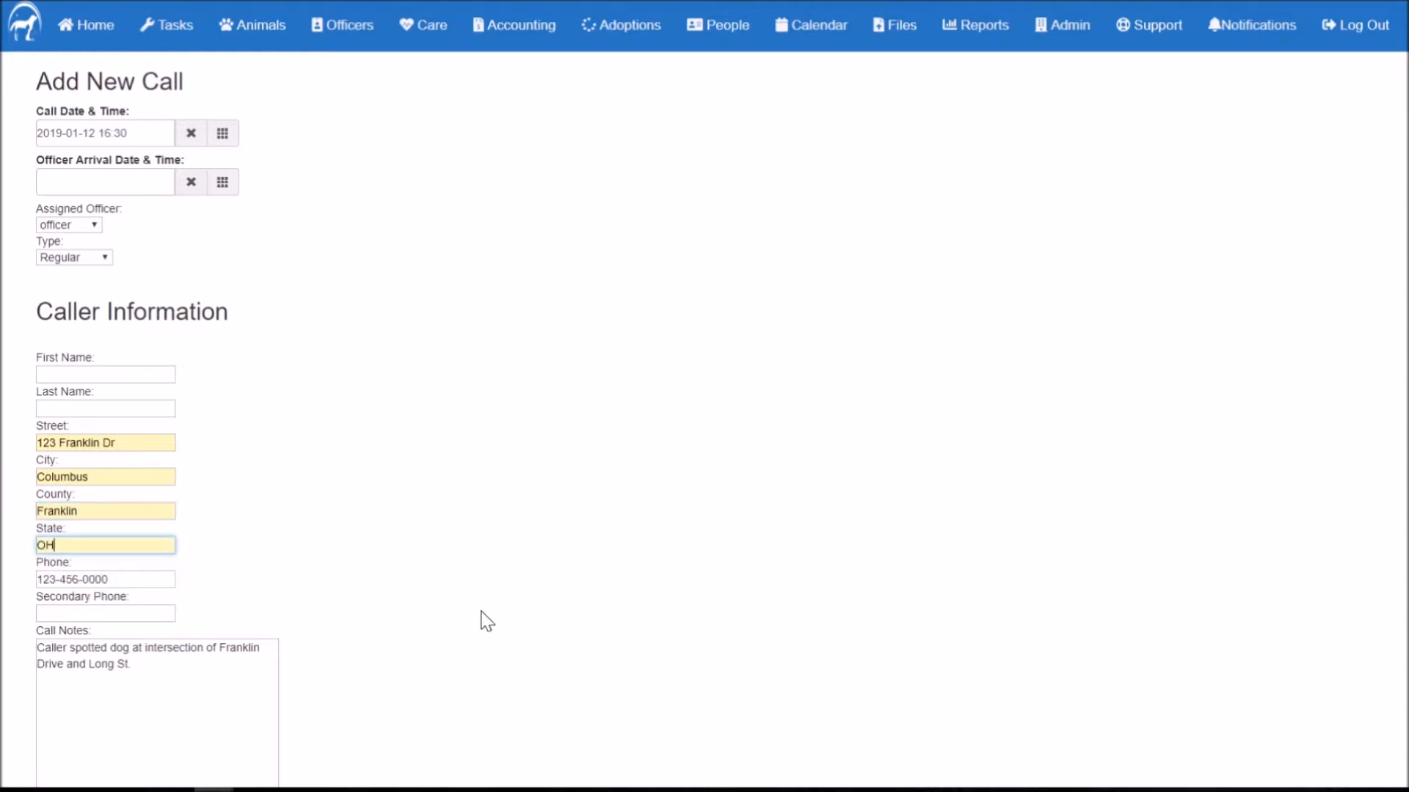
{"action": "scroll", "coordinate": [330, 631], "scroll_direction": "down", "scroll_amount": 3}
{"action": "left_click", "coordinate": [72, 638]}
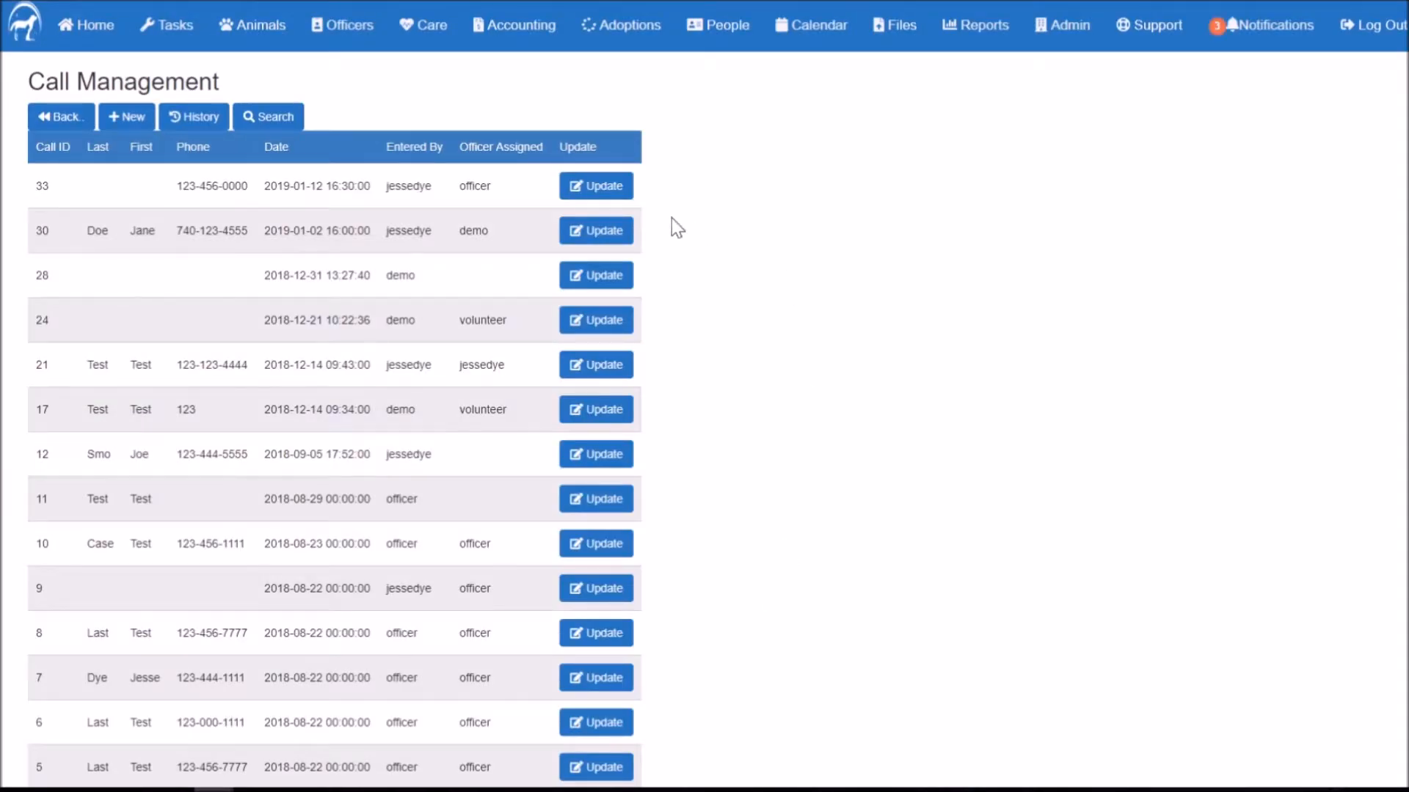
{"action": "left_click", "coordinate": [596, 189]}
{"action": "scroll", "coordinate": [411, 455], "scroll_direction": "down", "scroll_amount": 5}
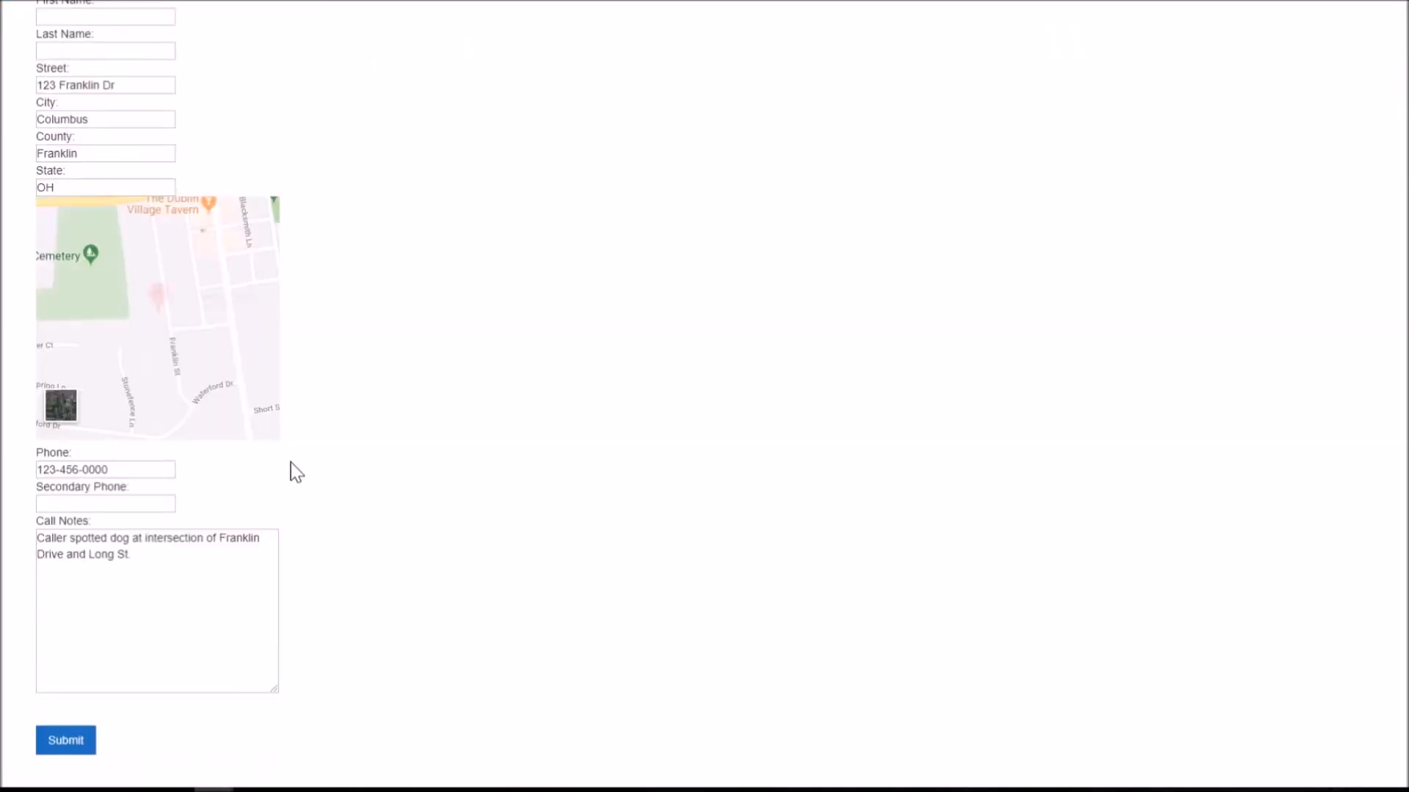
{"action": "scroll", "coordinate": [409, 383], "scroll_direction": "up", "scroll_amount": 4}
{"action": "scroll", "coordinate": [414, 345], "scroll_direction": "down", "scroll_amount": 3}
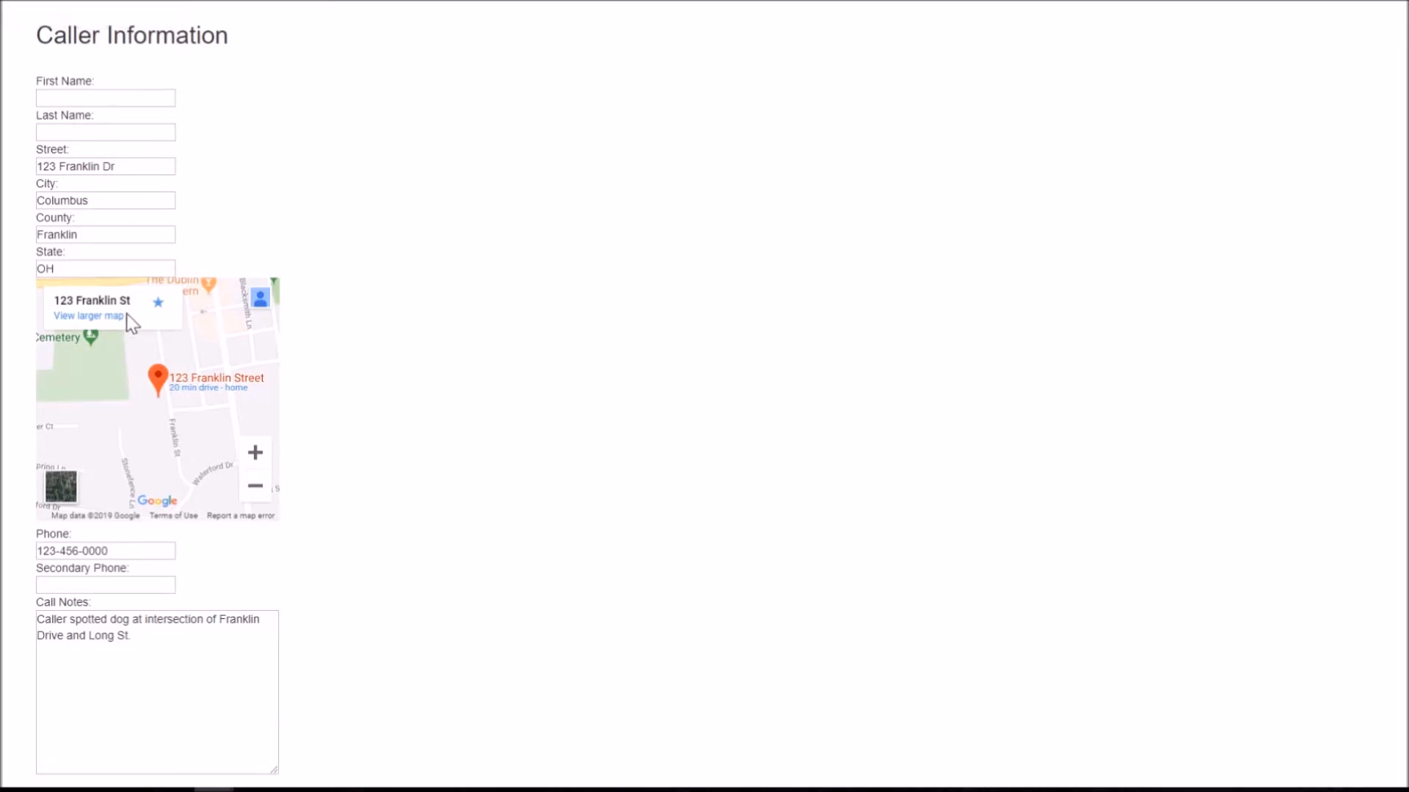
{"action": "scroll", "coordinate": [424, 426], "scroll_direction": "down", "scroll_amount": 3}
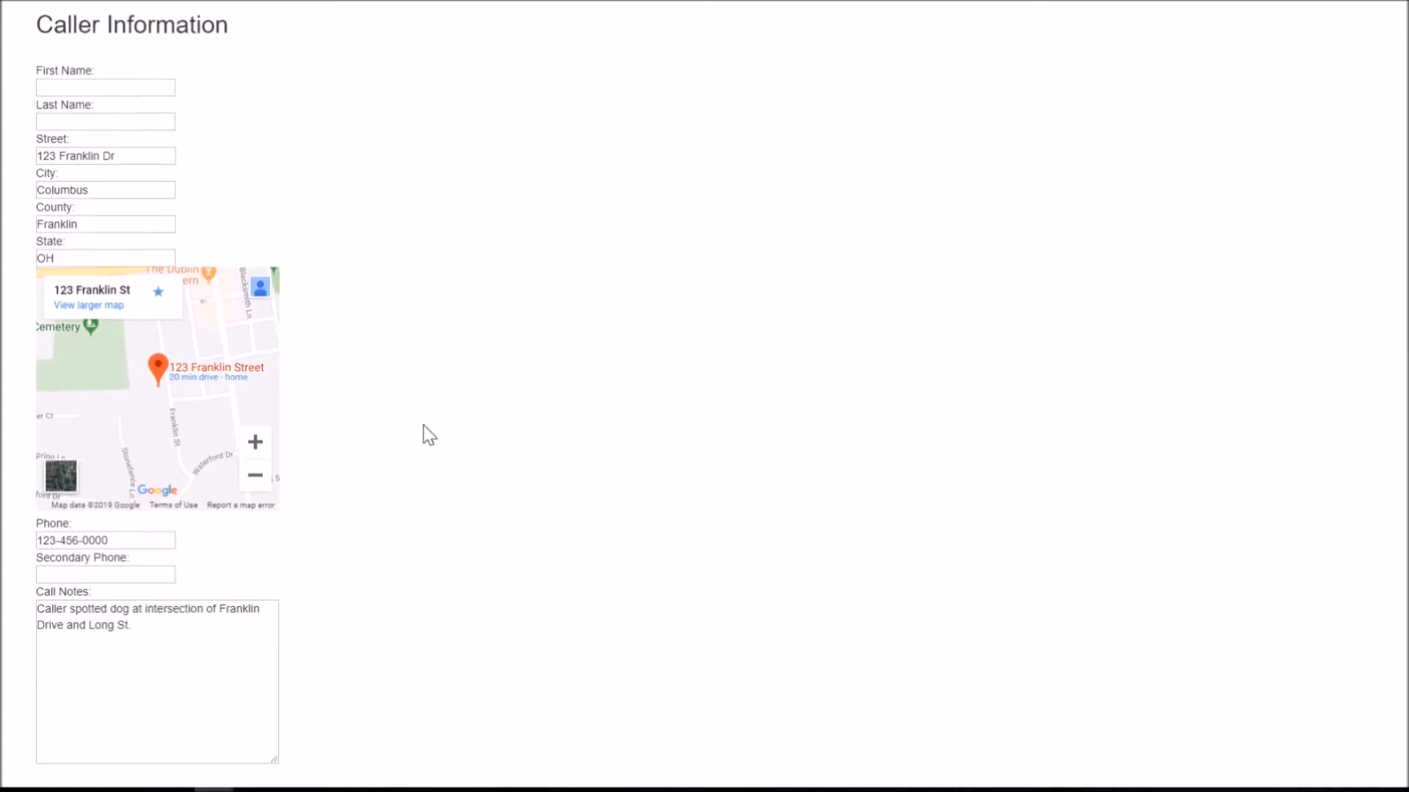
{"action": "scroll", "coordinate": [380, 476], "scroll_direction": "up", "scroll_amount": 6}
{"action": "scroll", "coordinate": [383, 476], "scroll_direction": "down", "scroll_amount": 6}
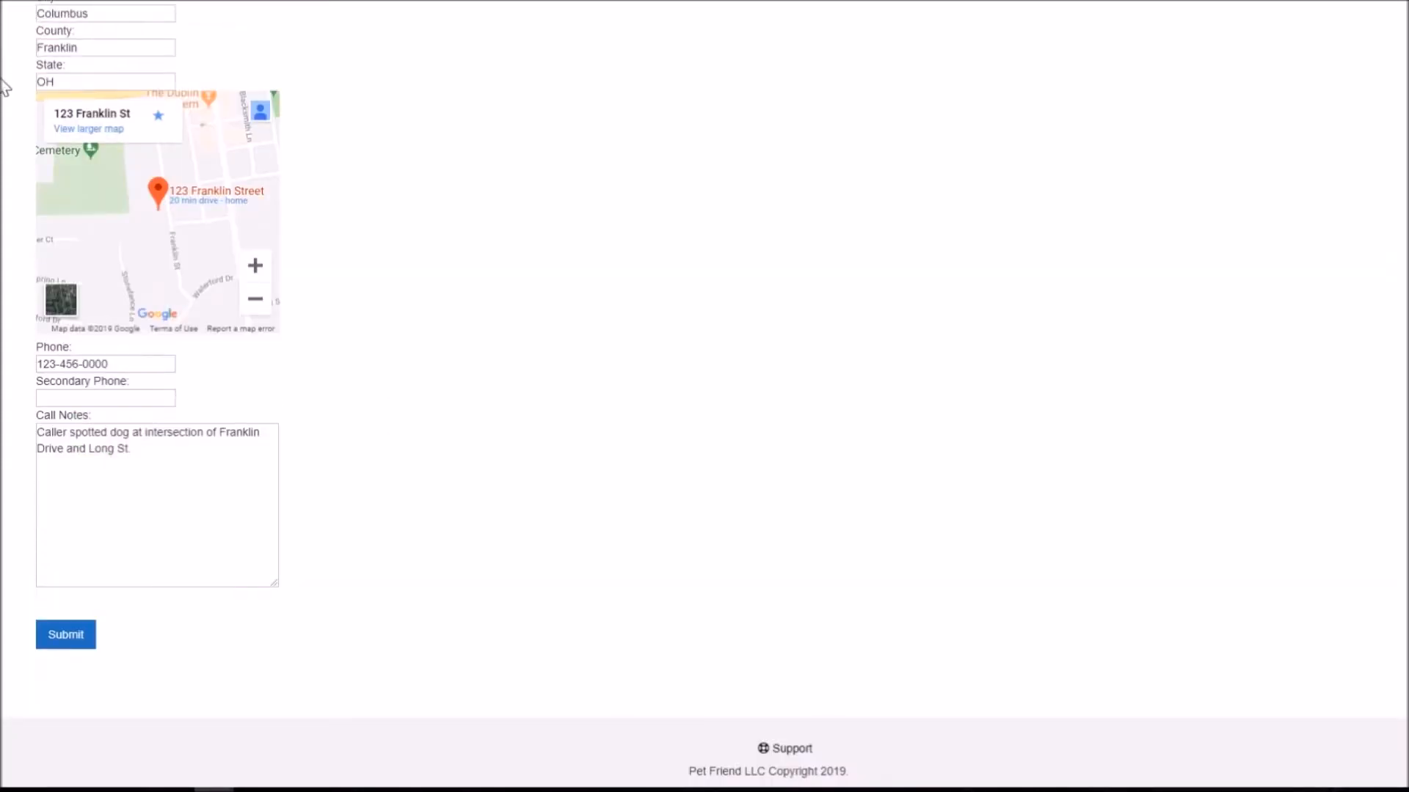
{"action": "left_click", "coordinate": [14, 0]}
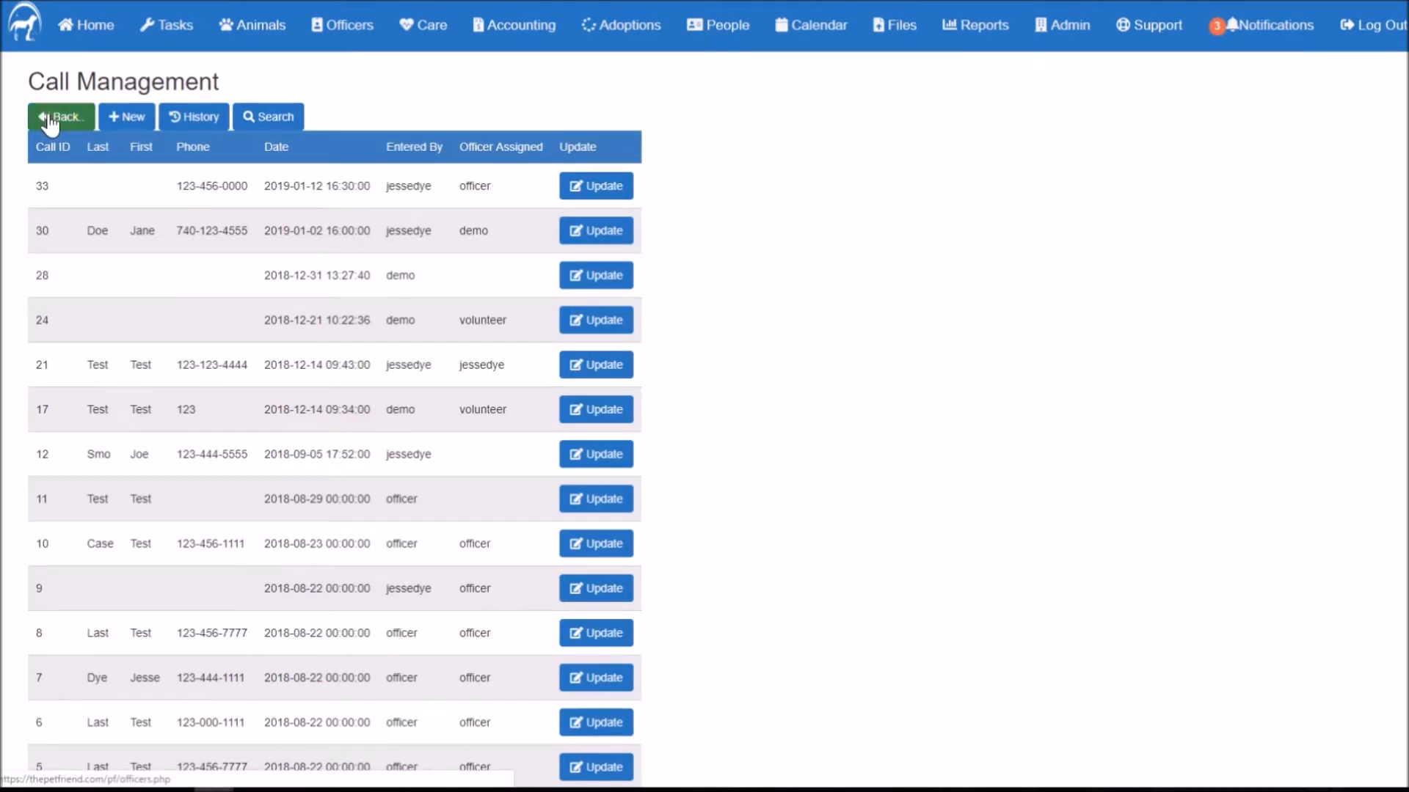
{"action": "left_click", "coordinate": [603, 192]}
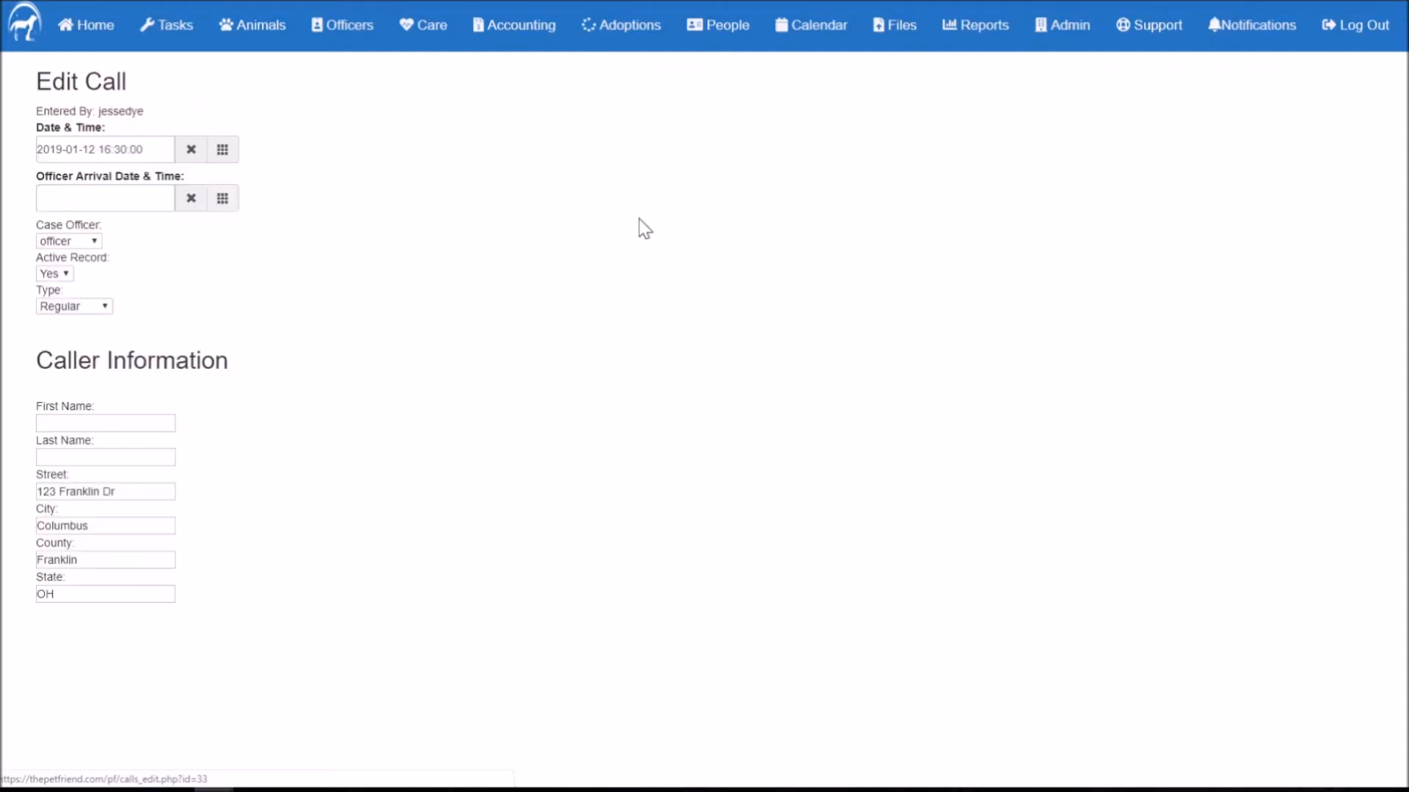
{"action": "left_click", "coordinate": [224, 206]}
{"action": "left_click", "coordinate": [312, 303]}
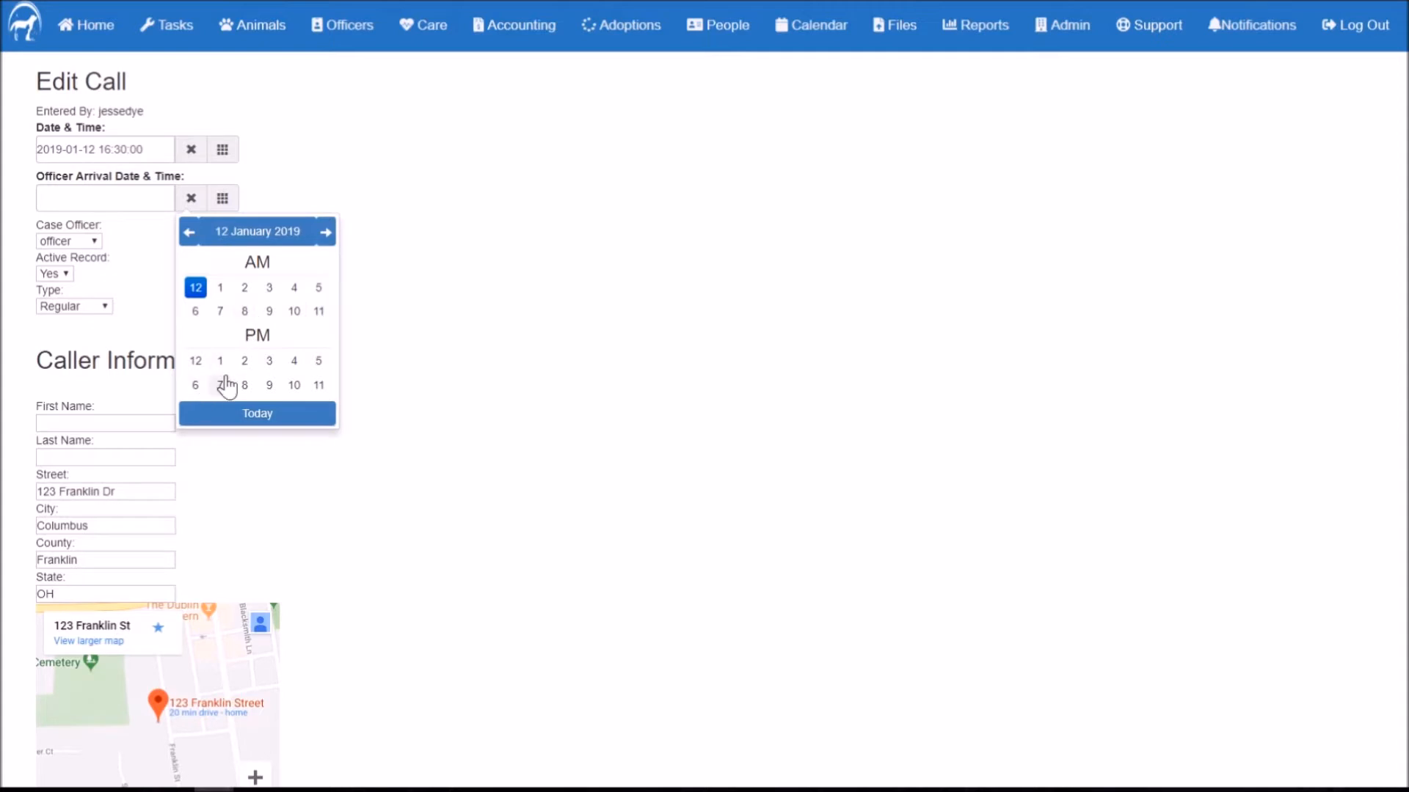
{"action": "left_click", "coordinate": [318, 361]}
{"action": "left_click", "coordinate": [197, 288]}
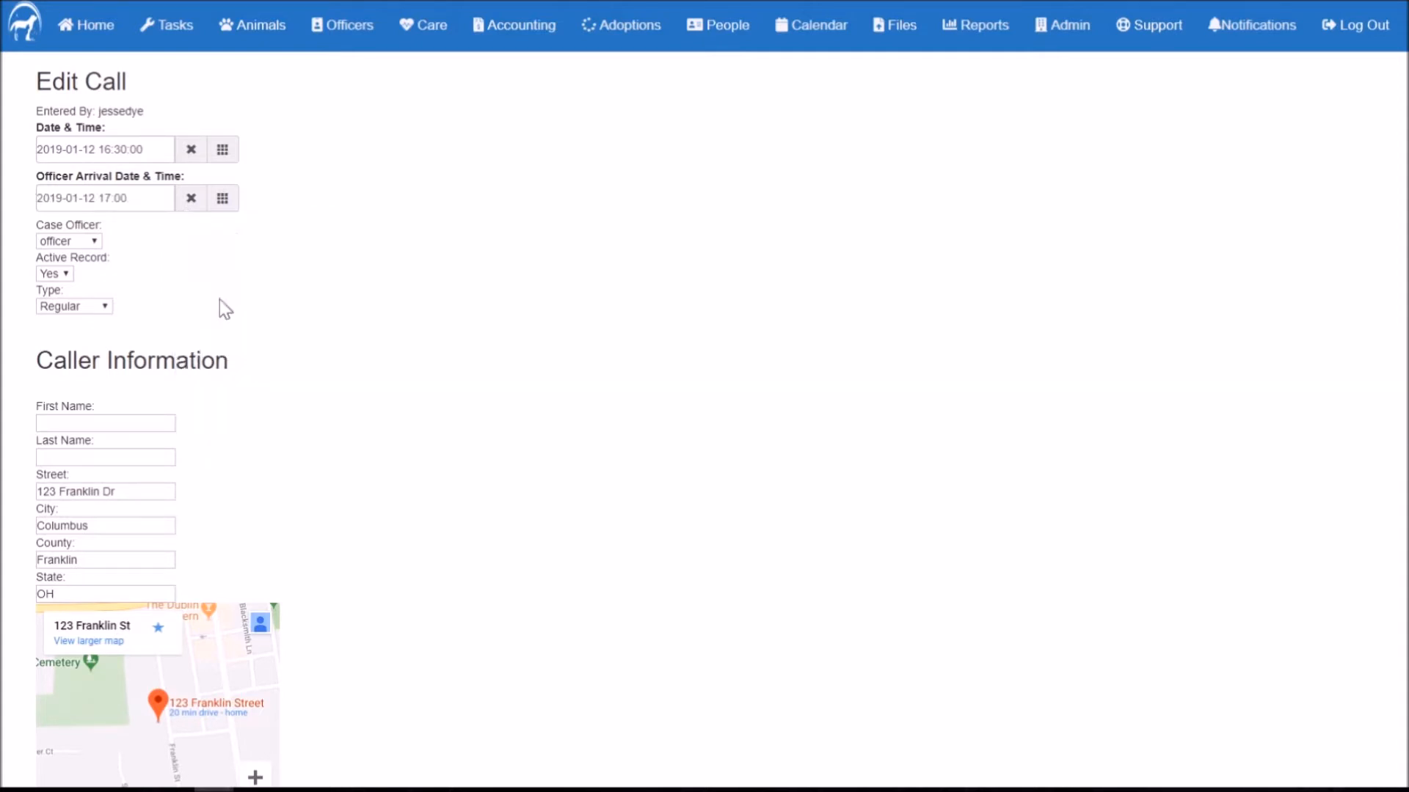
{"action": "scroll", "coordinate": [392, 378], "scroll_direction": "down", "scroll_amount": 7}
{"action": "left_click", "coordinate": [80, 635]}
Step: Set call 33's Active Record to No and save it
{"action": "left_click", "coordinate": [57, 276]}
{"action": "left_click", "coordinate": [50, 318]}
{"action": "scroll", "coordinate": [323, 315], "scroll_direction": "down", "scroll_amount": 7}
{"action": "left_click", "coordinate": [91, 634]}
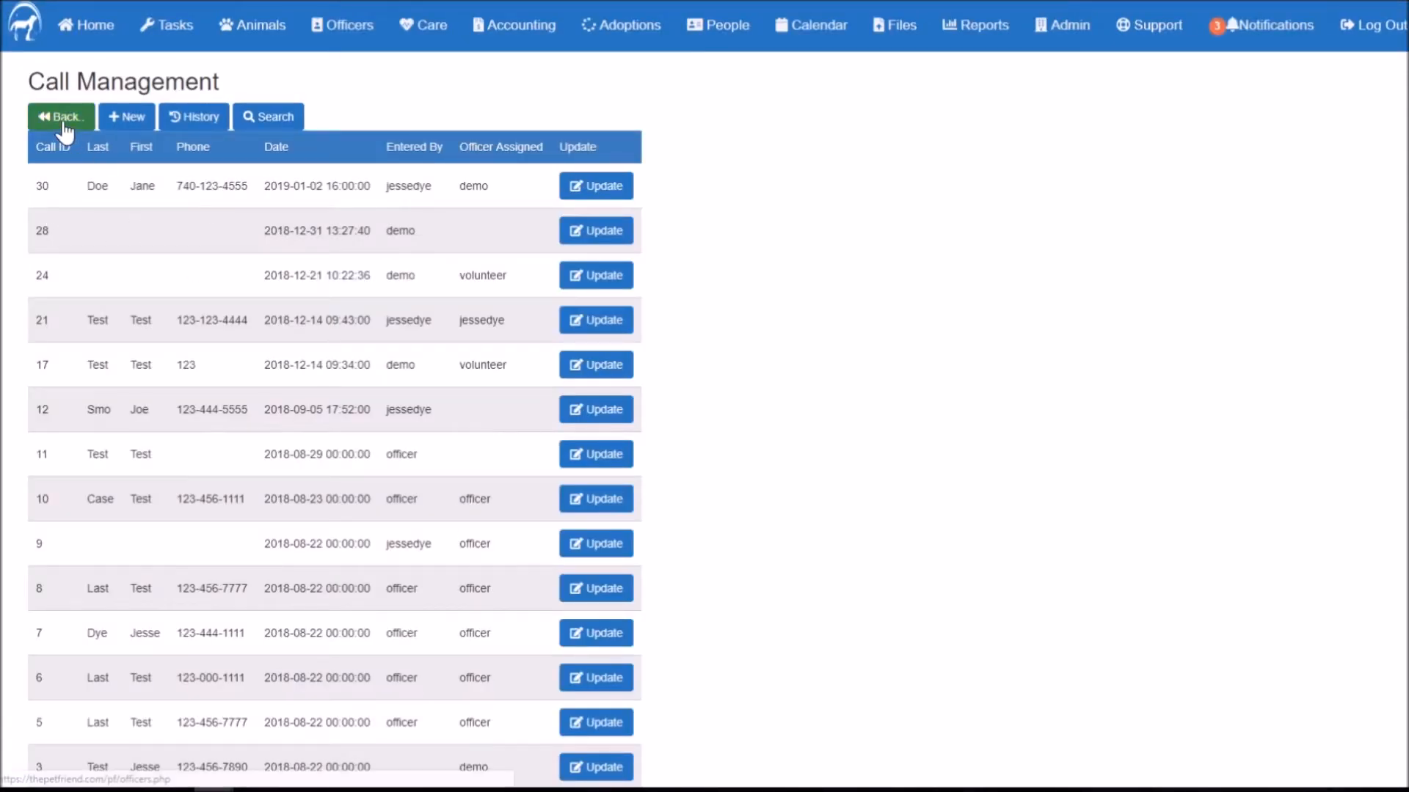
Step: Check that Call History lists inactive call 33 with call 4, then return to Officer Management
{"action": "left_click", "coordinate": [188, 120]}
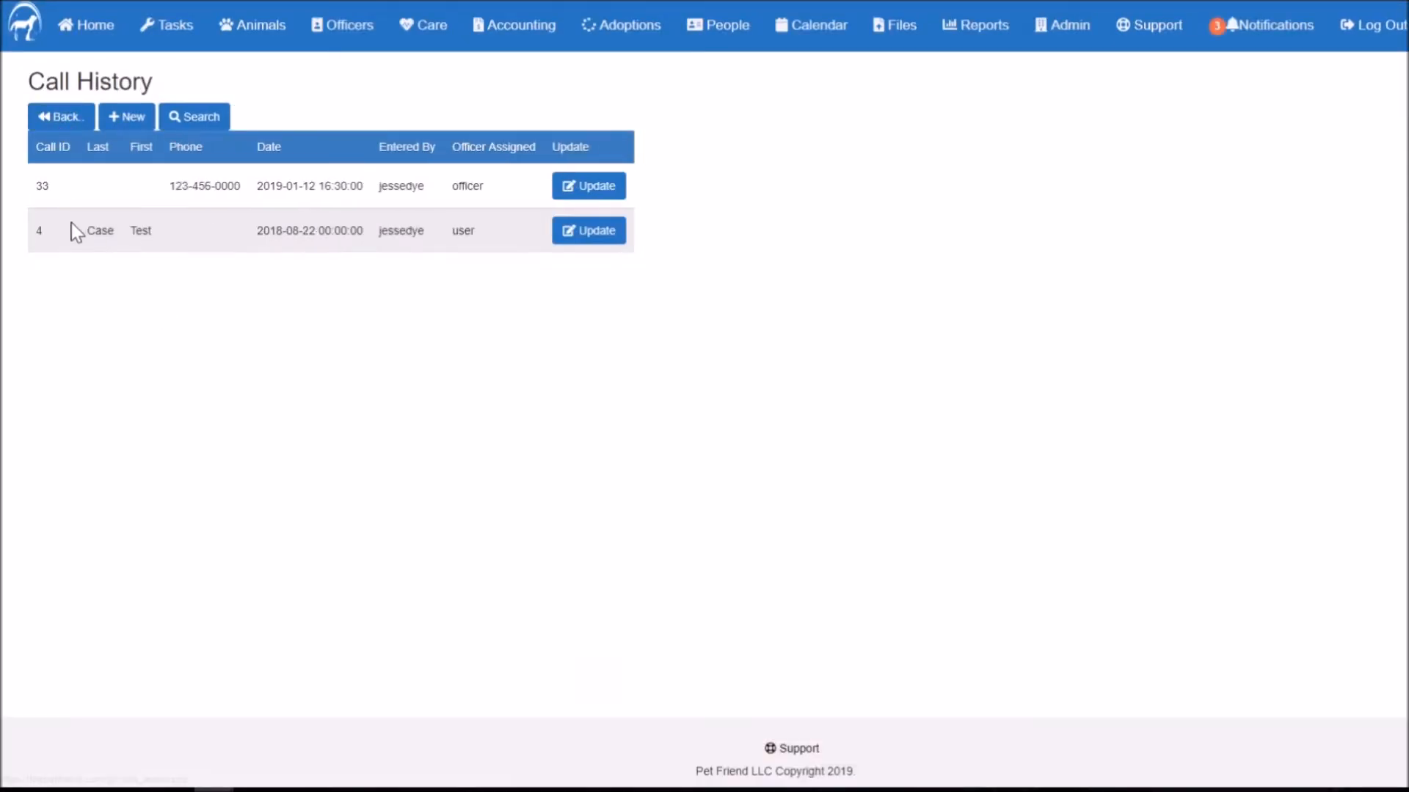
{"action": "left_click_drag", "start_coordinate": [151, 184], "coordinate": [235, 188]}
{"action": "left_click", "coordinate": [478, 204]}
{"action": "left_click", "coordinate": [57, 134]}
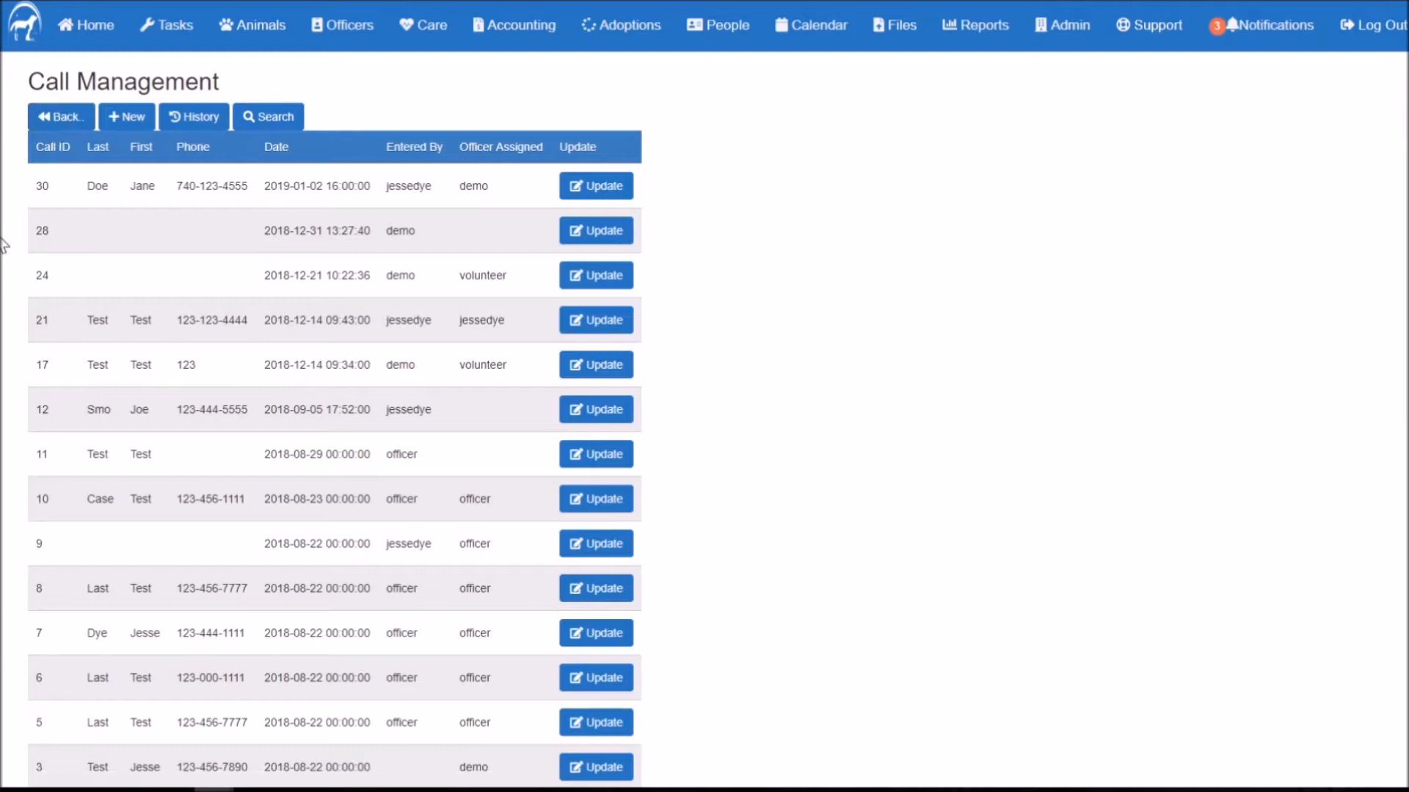
{"action": "left_click", "coordinate": [57, 120]}
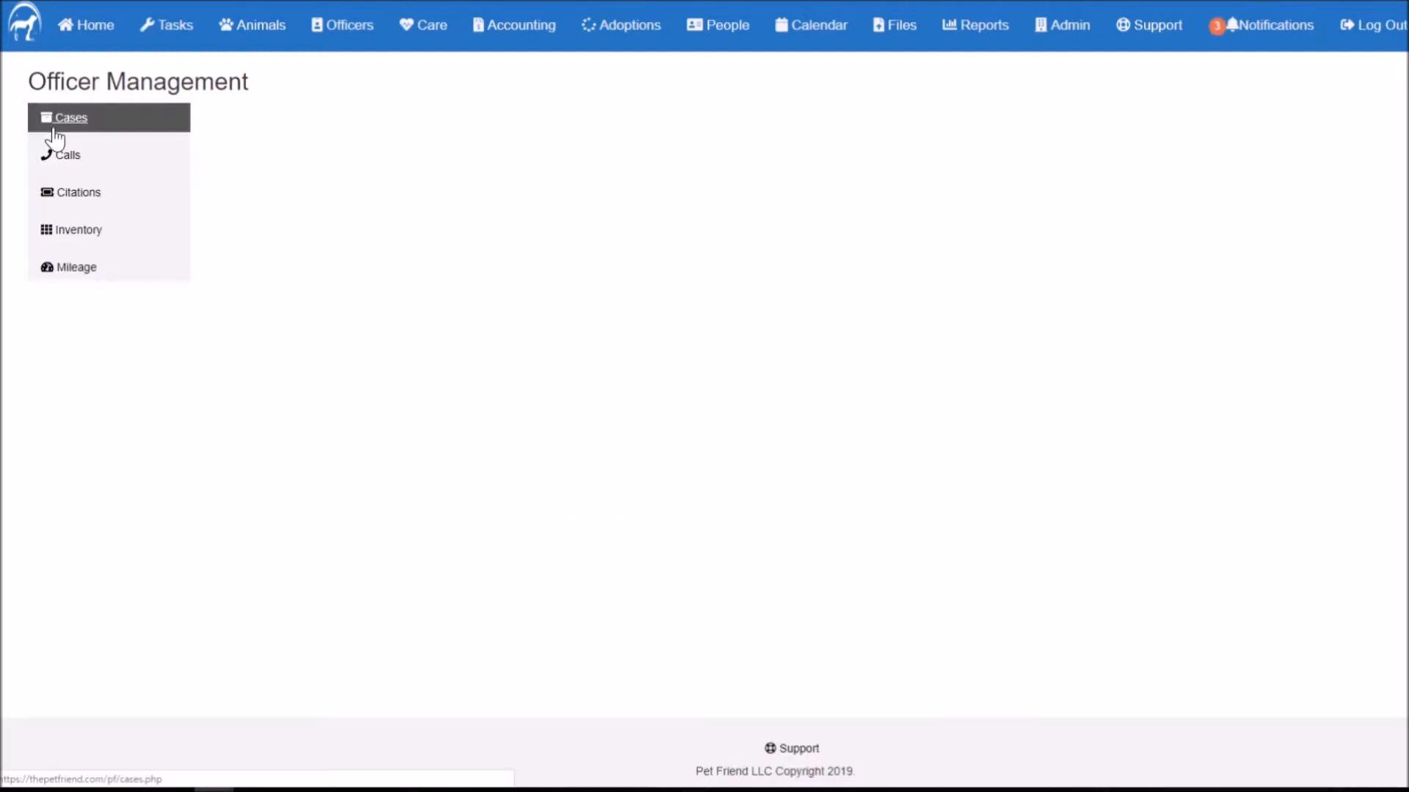
Step: Start a new citation from Citation Management and set the species to Dog
{"action": "left_click", "coordinate": [152, 209]}
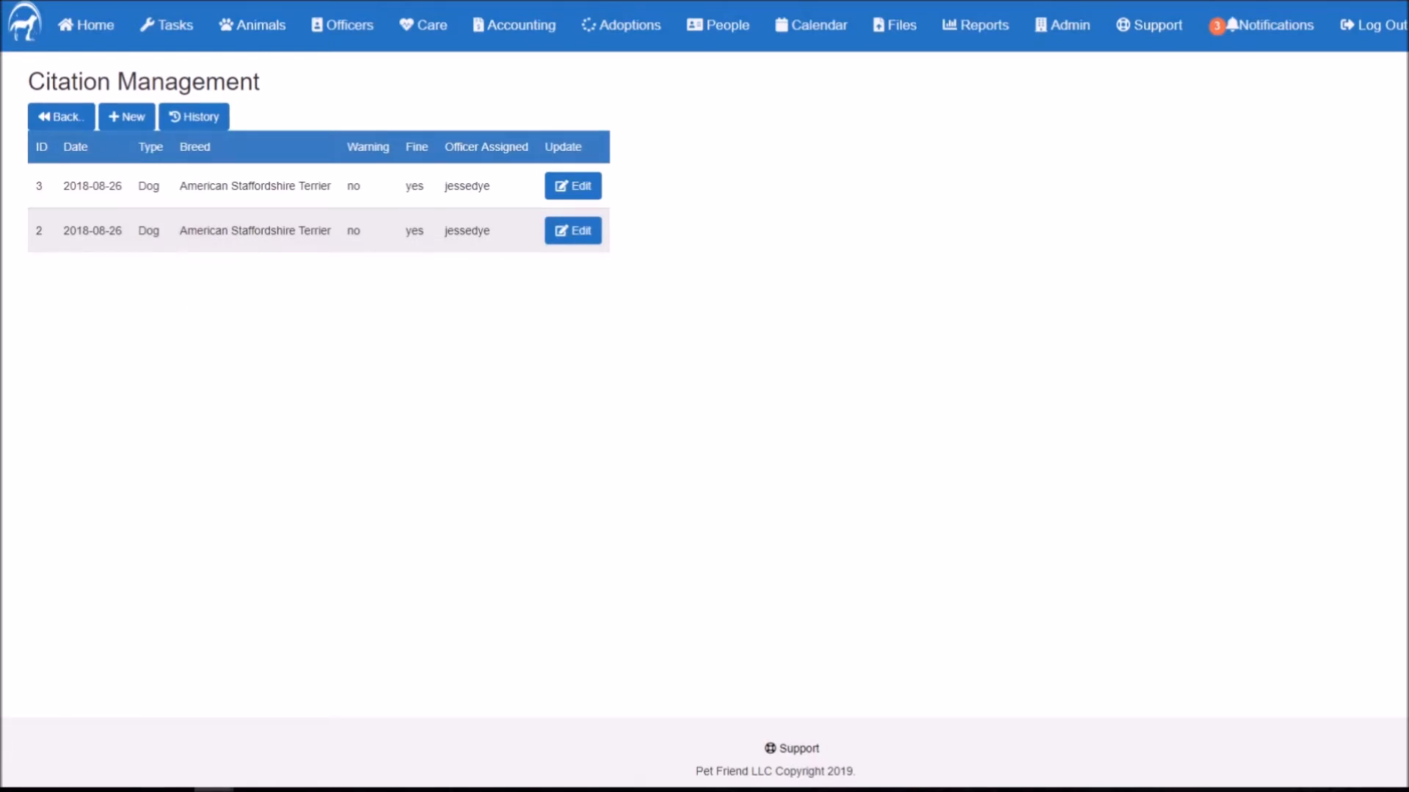
{"action": "left_click", "coordinate": [137, 131]}
{"action": "left_click", "coordinate": [139, 222]}
{"action": "left_click", "coordinate": [140, 223]}
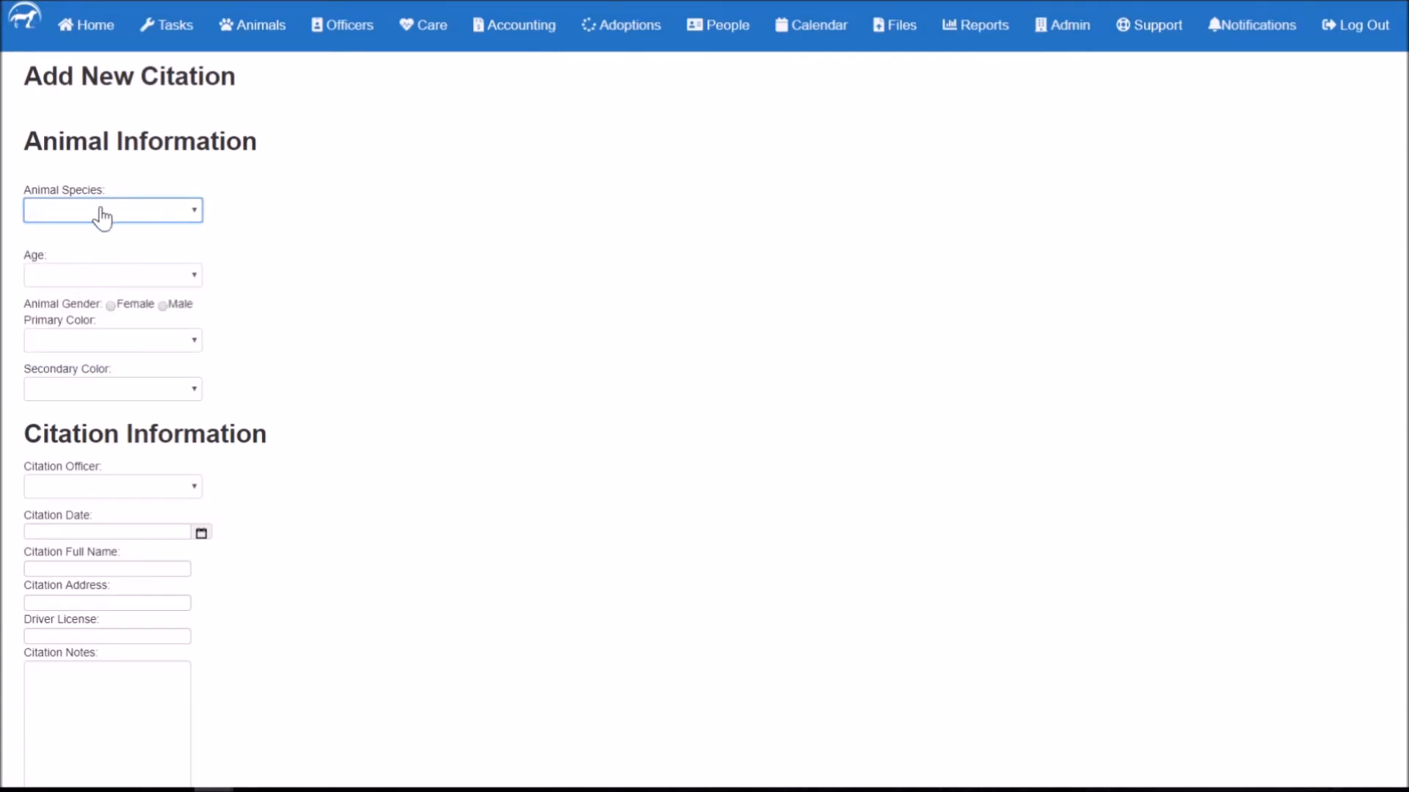
{"action": "left_click", "coordinate": [101, 214]}
{"action": "left_click", "coordinate": [81, 261]}
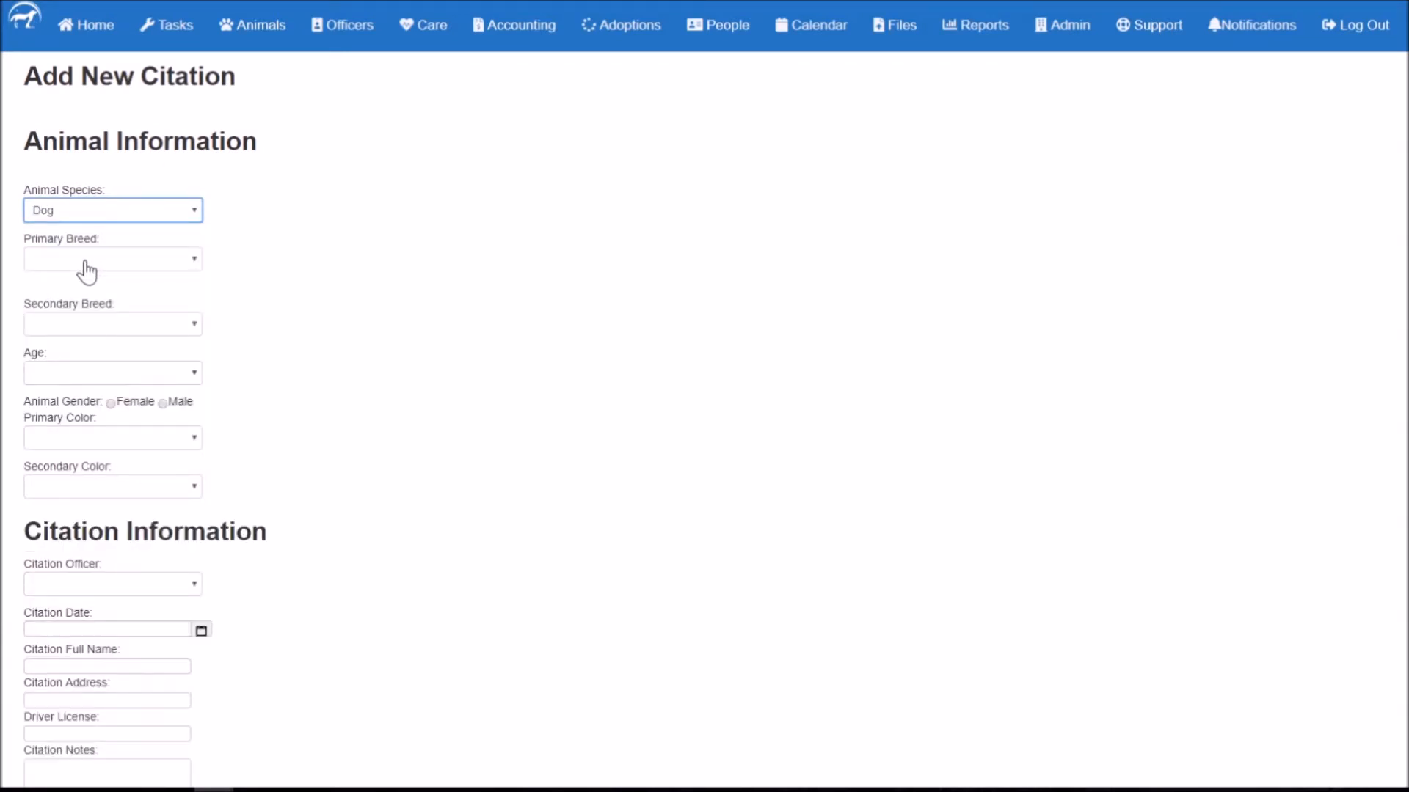
Step: Set the citation animal's primary breed to Alaskan Husky
{"action": "left_click", "coordinate": [88, 261]}
{"action": "left_click", "coordinate": [461, 285]}
{"action": "left_click", "coordinate": [108, 266]}
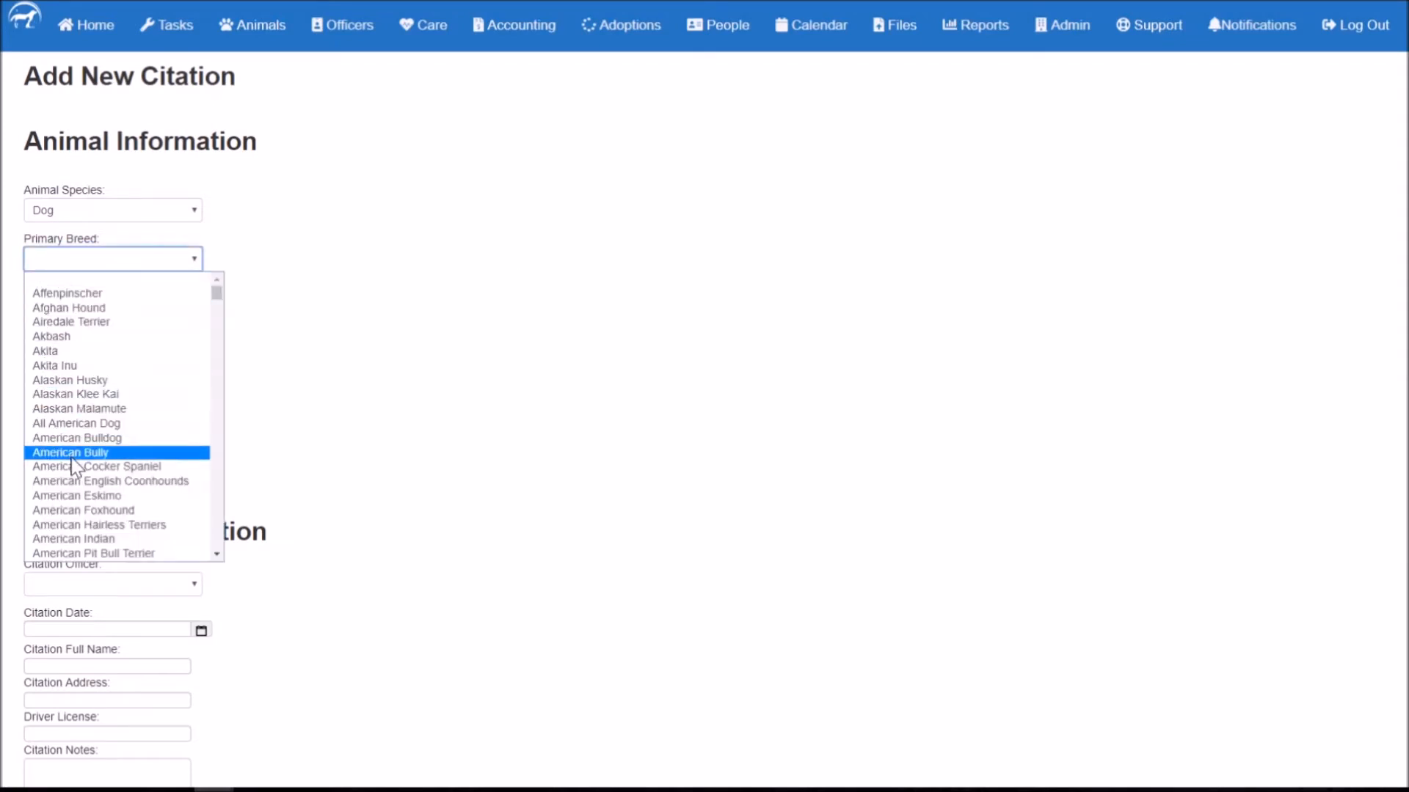
{"action": "left_click", "coordinate": [74, 381]}
{"action": "scroll", "coordinate": [174, 348], "scroll_direction": "down", "scroll_amount": 1}
Step: Set the age to Adult, the sex to Male, and the primary colour to white
{"action": "left_click", "coordinate": [110, 291]}
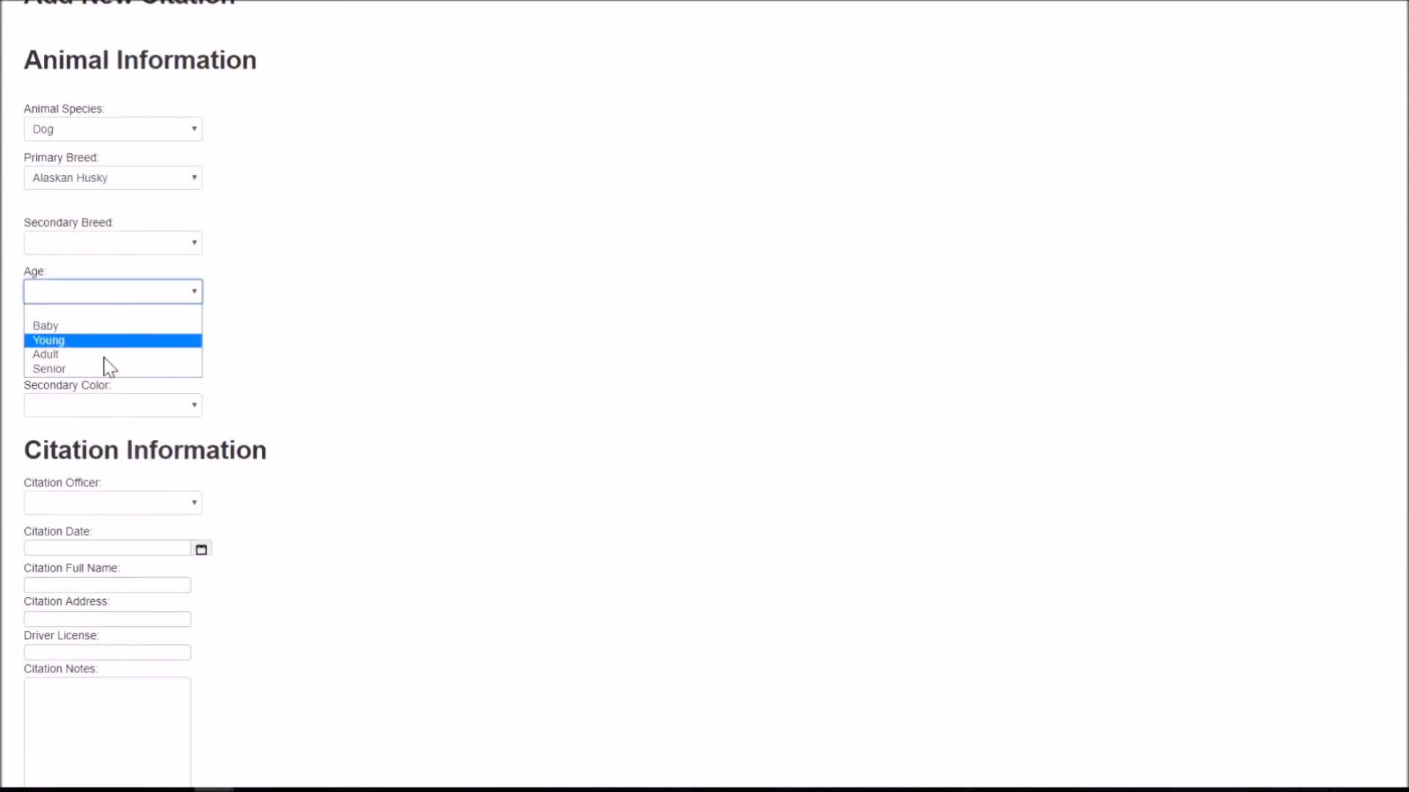
{"action": "left_click", "coordinate": [101, 354]}
{"action": "left_click", "coordinate": [366, 351]}
{"action": "left_click", "coordinate": [162, 321]}
{"action": "left_click", "coordinate": [135, 358]}
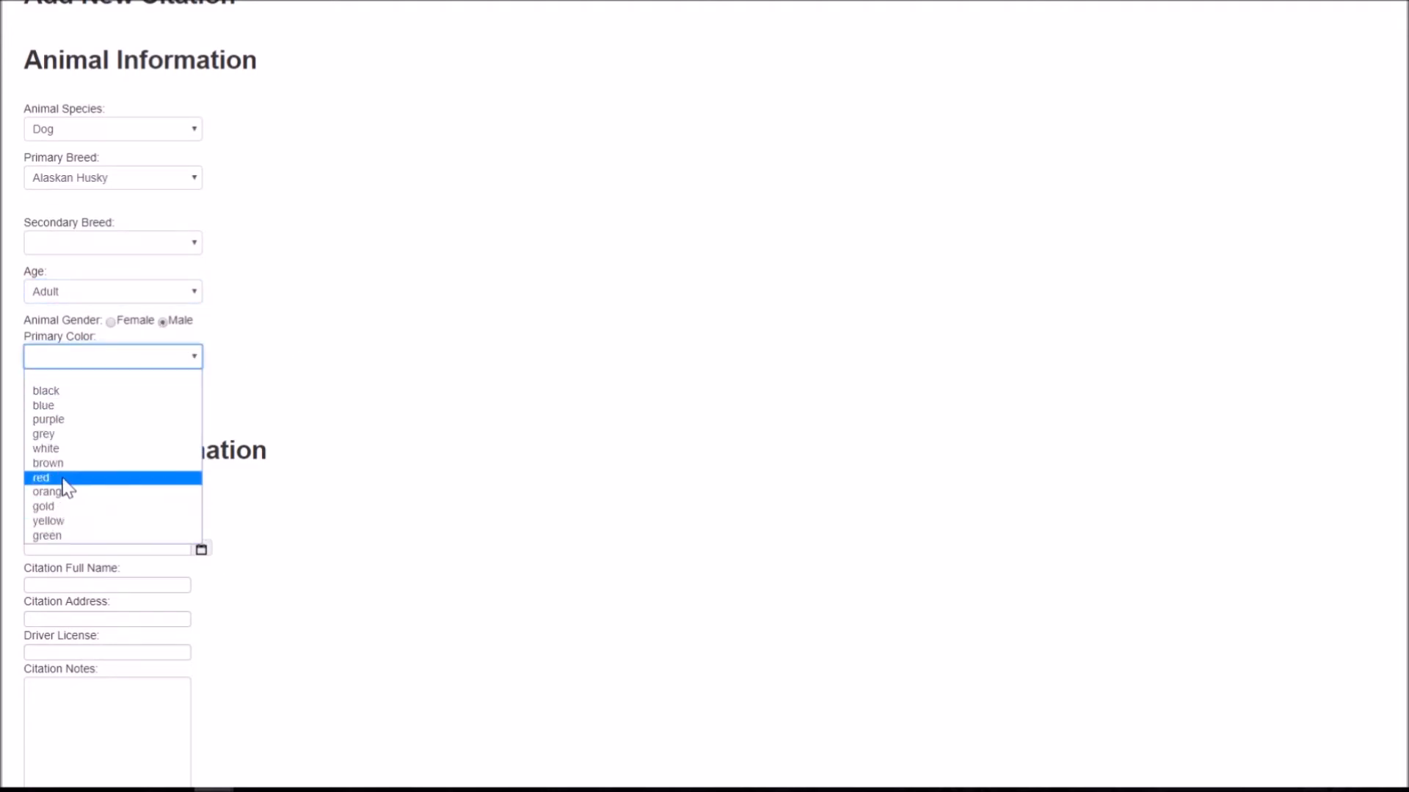
{"action": "left_click", "coordinate": [67, 450]}
{"action": "scroll", "coordinate": [411, 433], "scroll_direction": "down", "scroll_amount": 2}
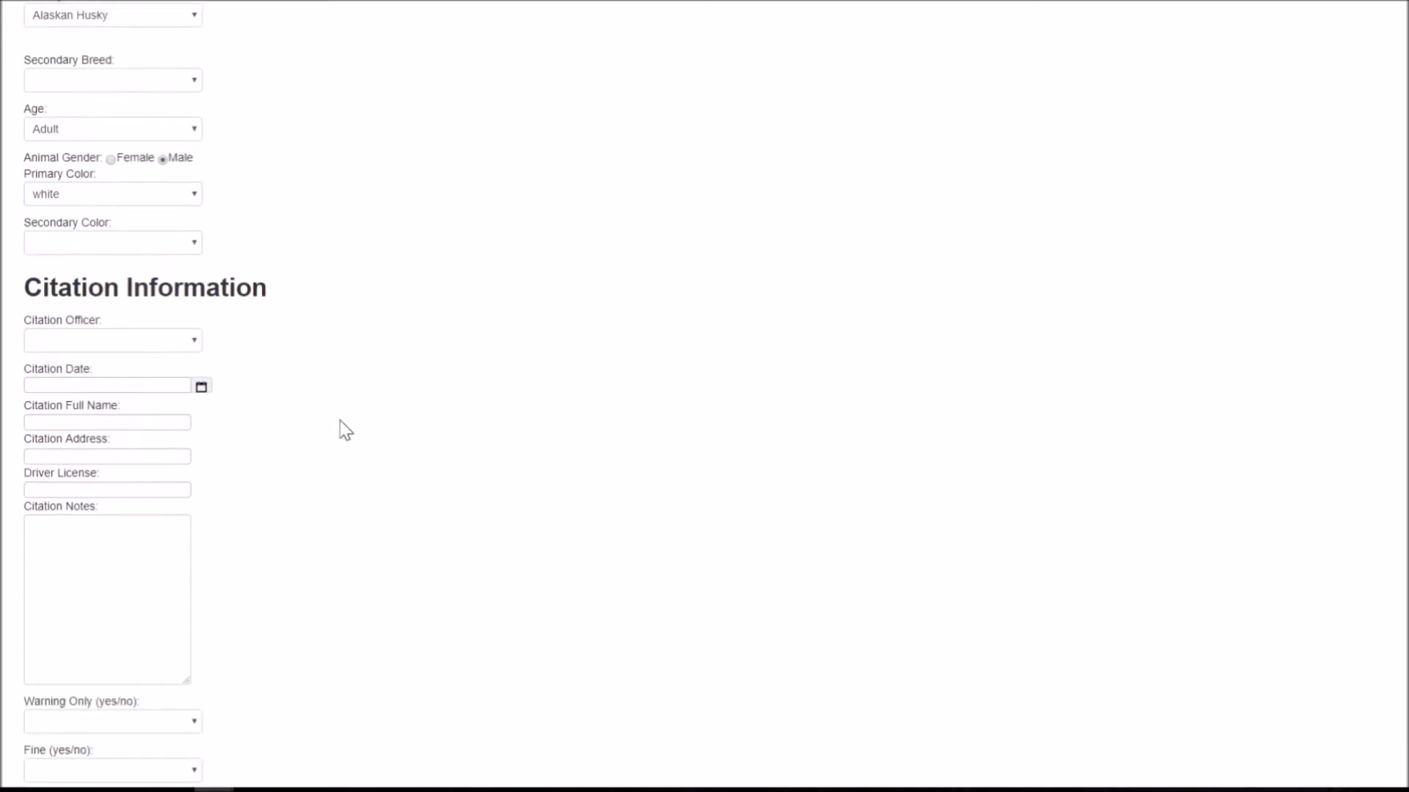
{"action": "left_click", "coordinate": [112, 344]}
Step: Assign 'officer' as the citing officer and set the citation date to 2019-01-12
{"action": "left_click", "coordinate": [73, 415]}
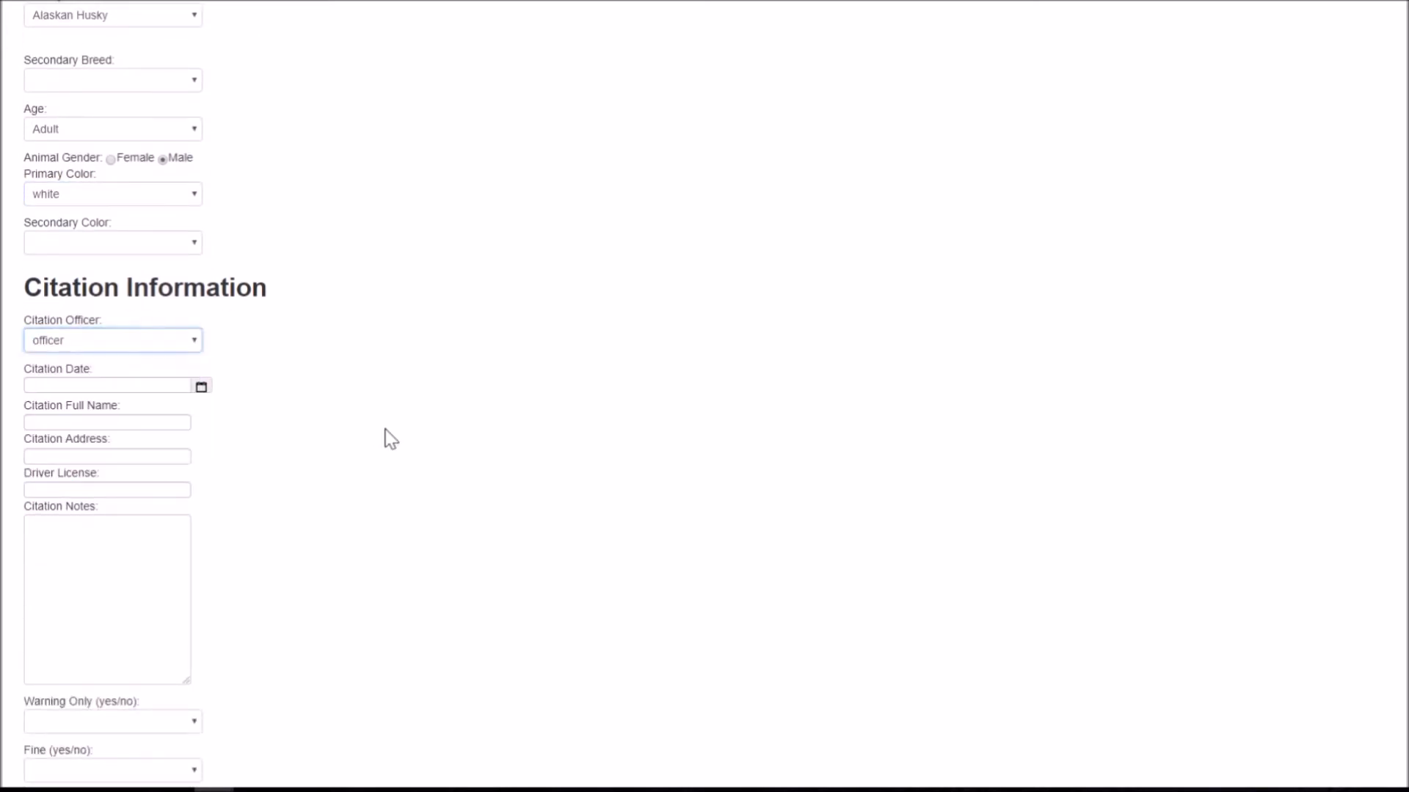
{"action": "left_click", "coordinate": [201, 387]}
{"action": "left_click", "coordinate": [617, 400]}
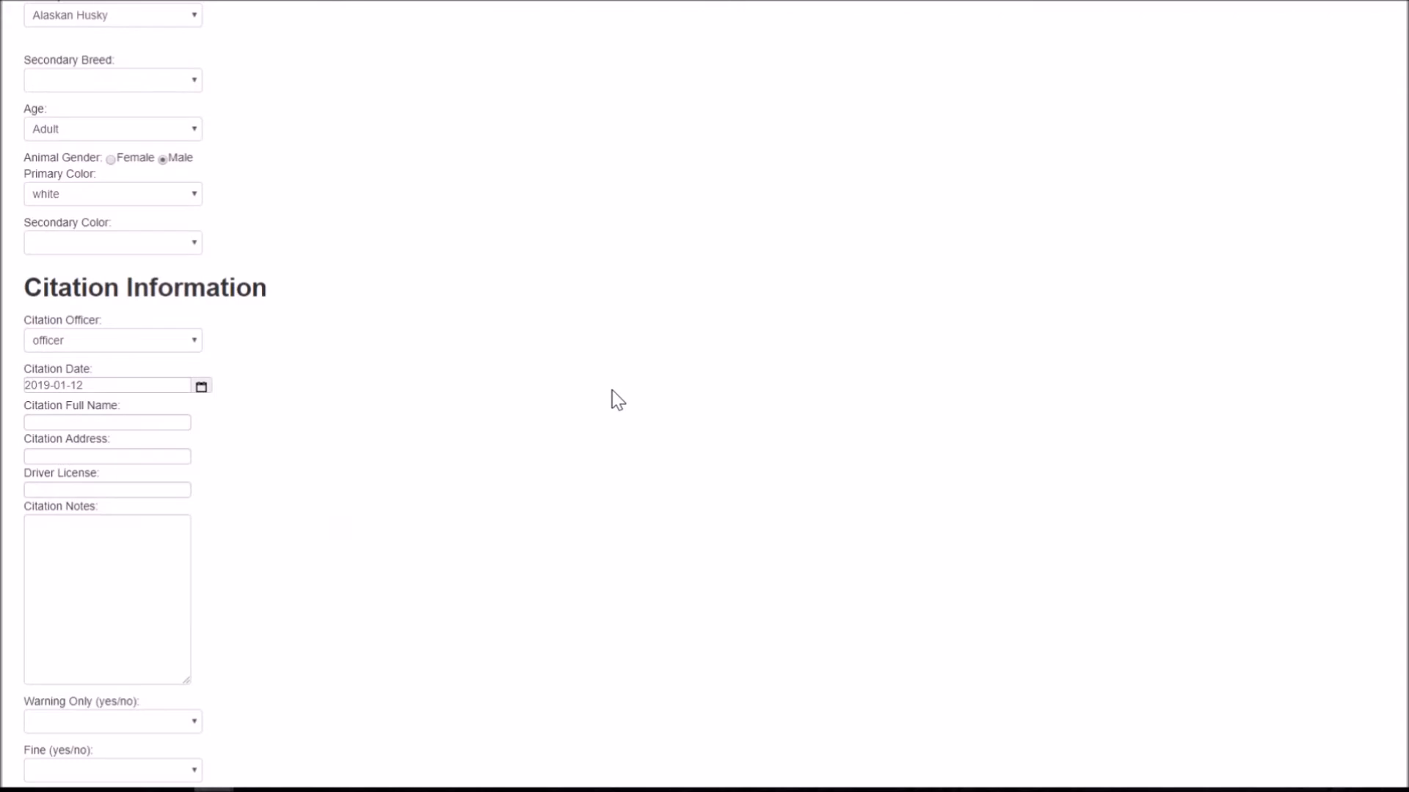
Step: Enter the cited person's full name and street address, then move to Citation Notes
{"action": "left_click", "coordinate": [141, 423]}
{"action": "left_click", "coordinate": [284, 428]}
{"action": "left_click", "coordinate": [110, 422]}
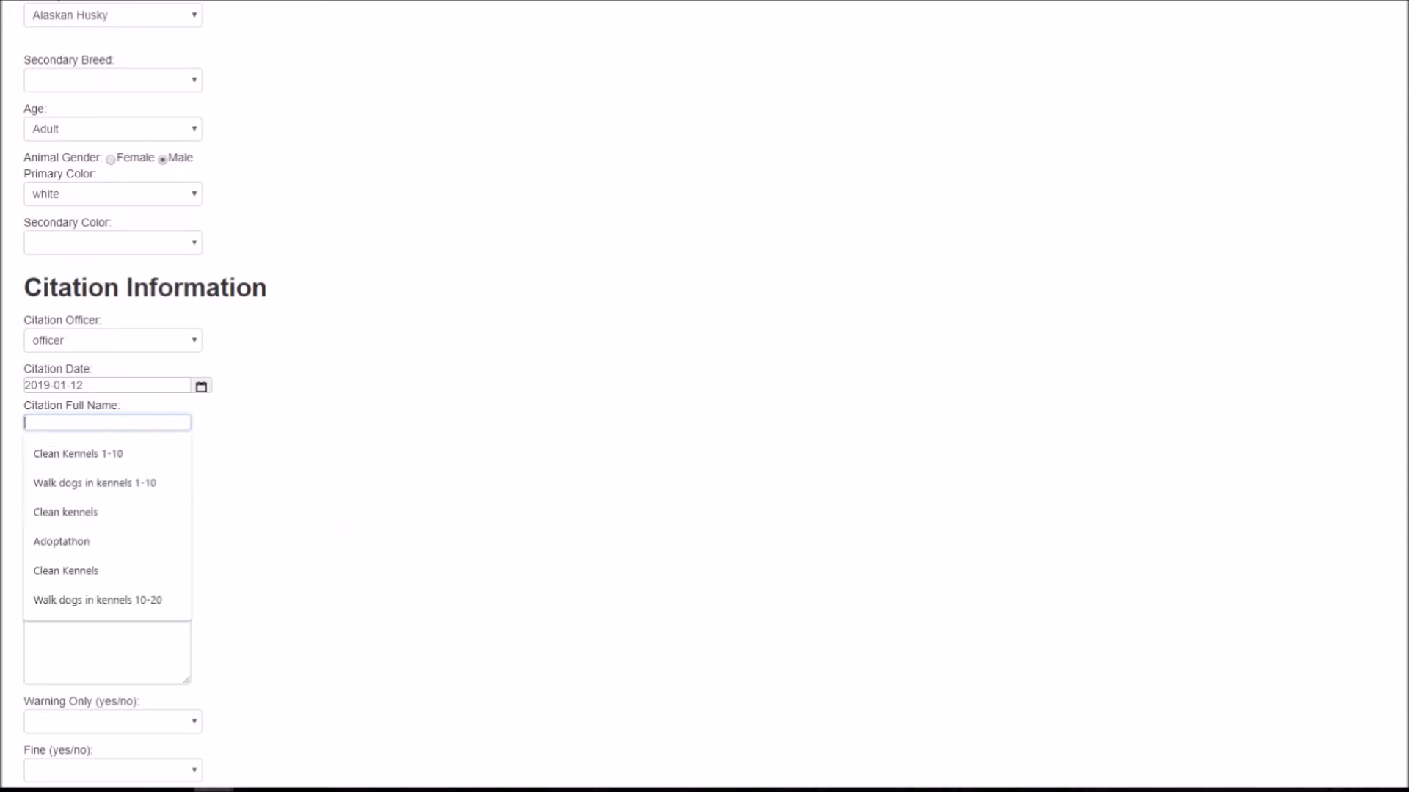
{"action": "type", "text": "Jane Doe"}
{"action": "key", "text": "Tab"}
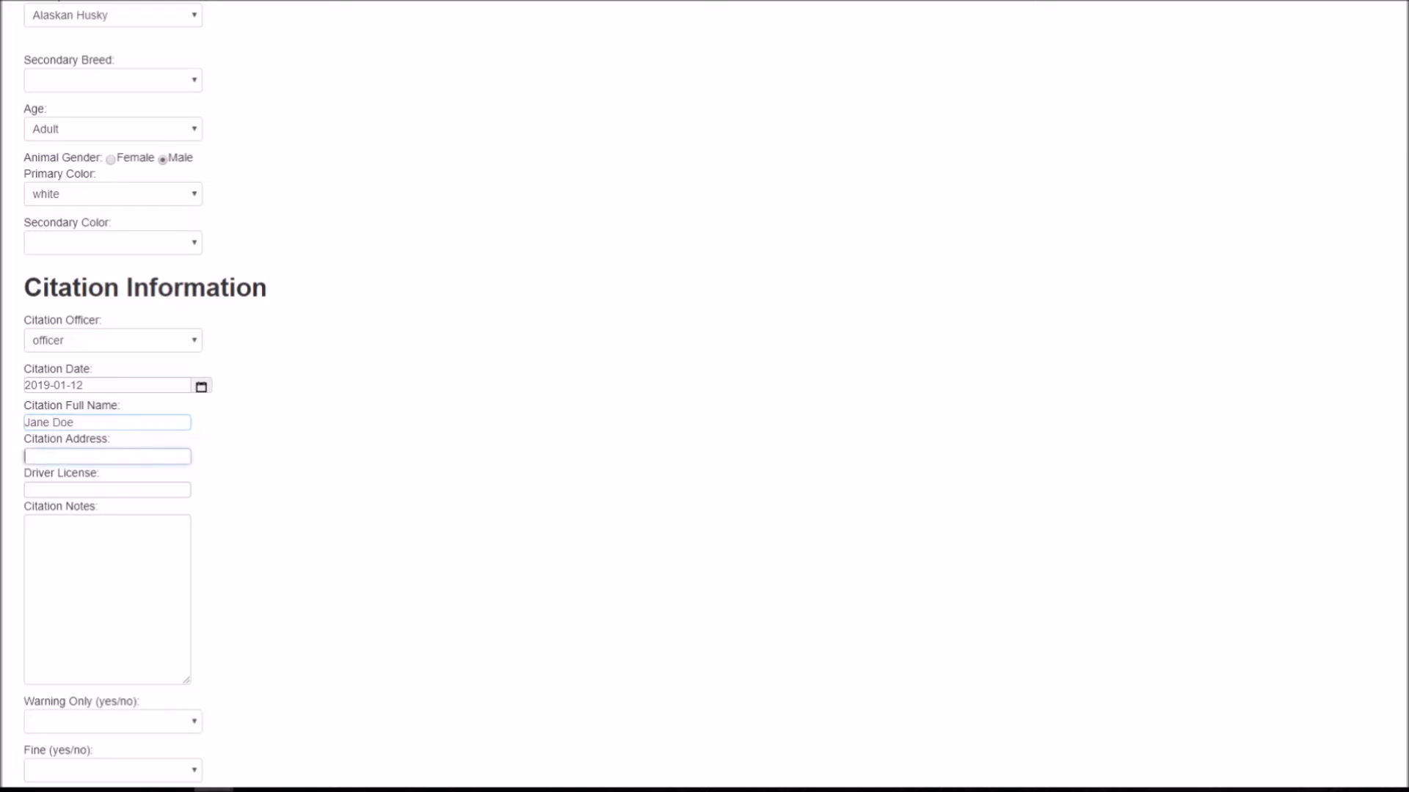
{"action": "type", "text": "123 Franklin Dr"}
{"action": "key", "text": "Tab"}
{"action": "scroll", "coordinate": [182, 362], "scroll_direction": "down", "scroll_amount": 3}
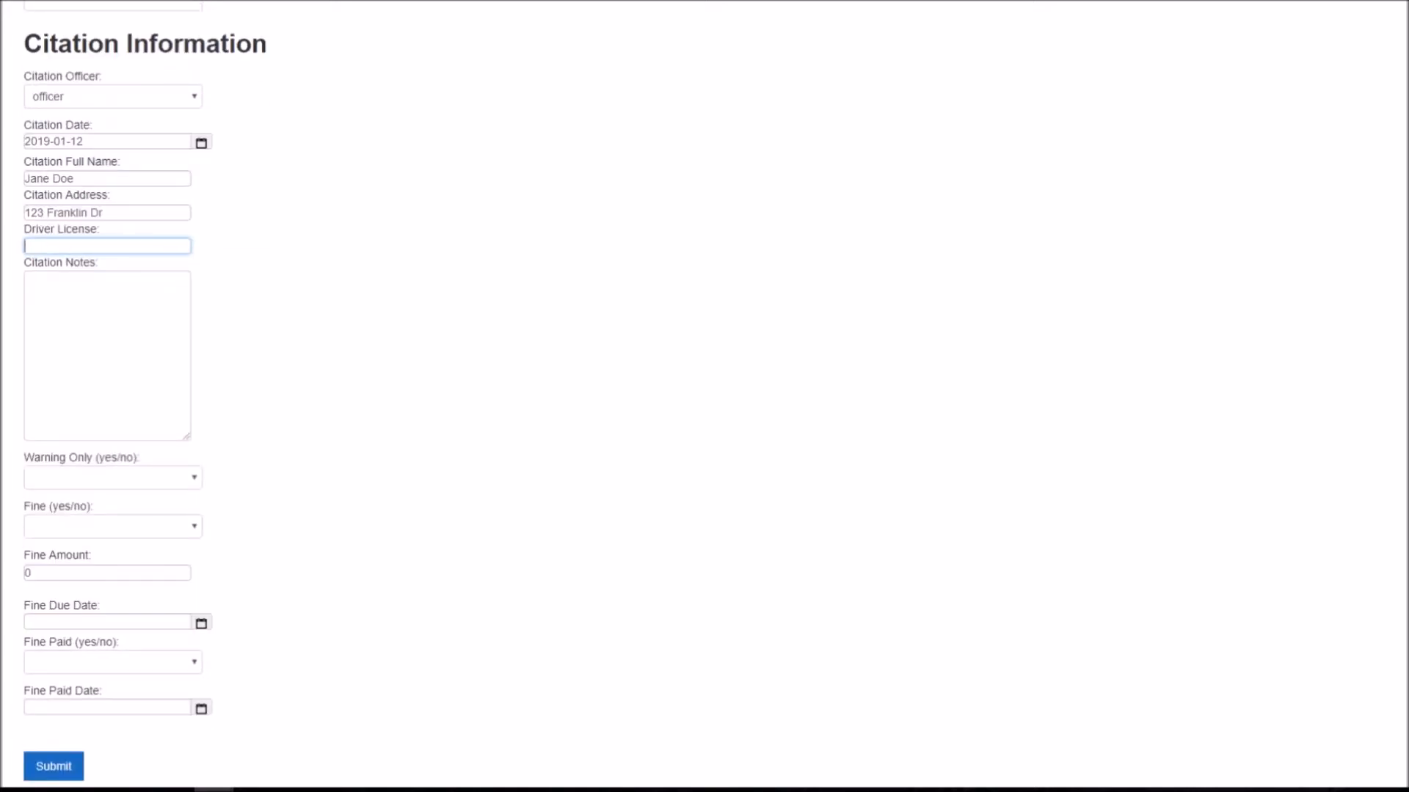
{"action": "key", "text": "Tab"}
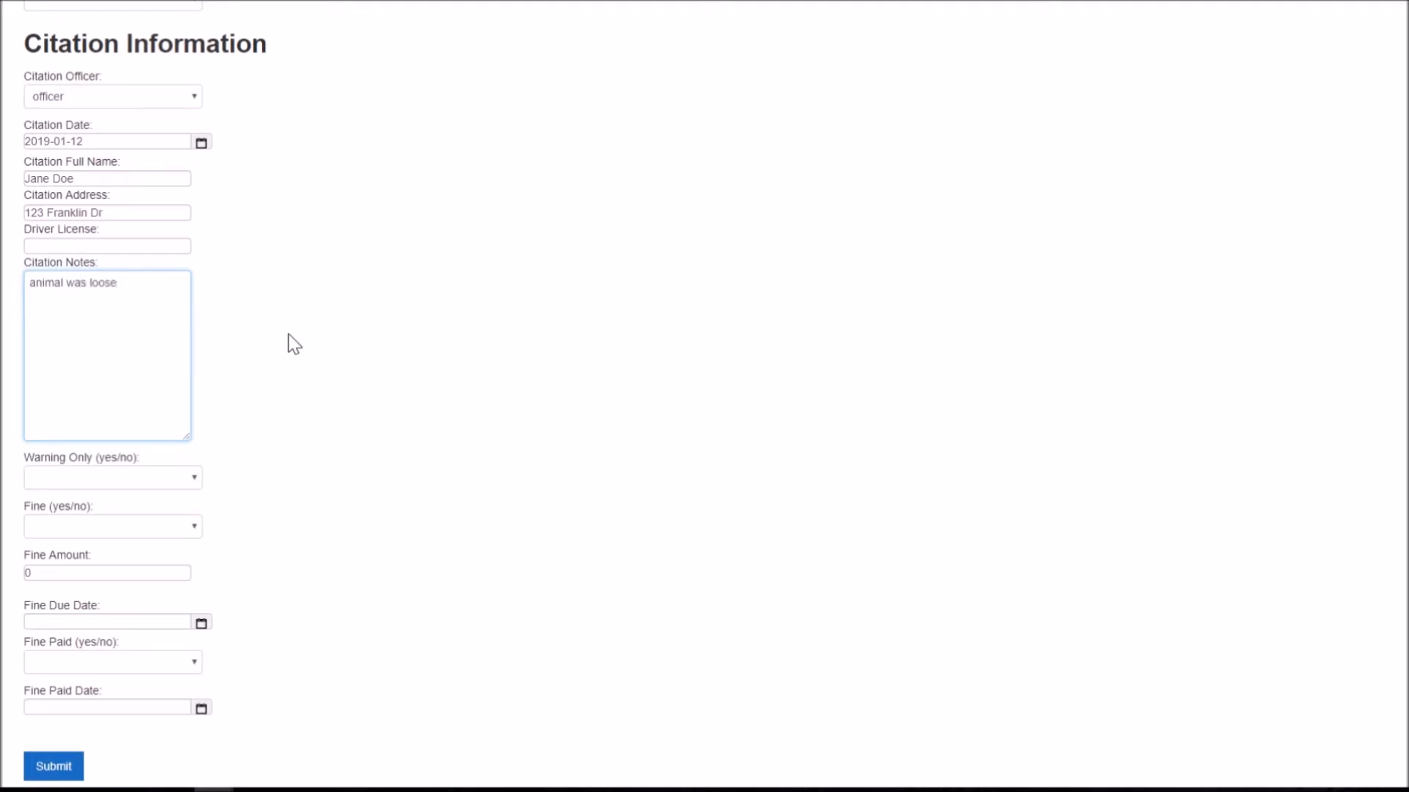
{"action": "scroll", "coordinate": [660, 371], "scroll_direction": "down", "scroll_amount": 3}
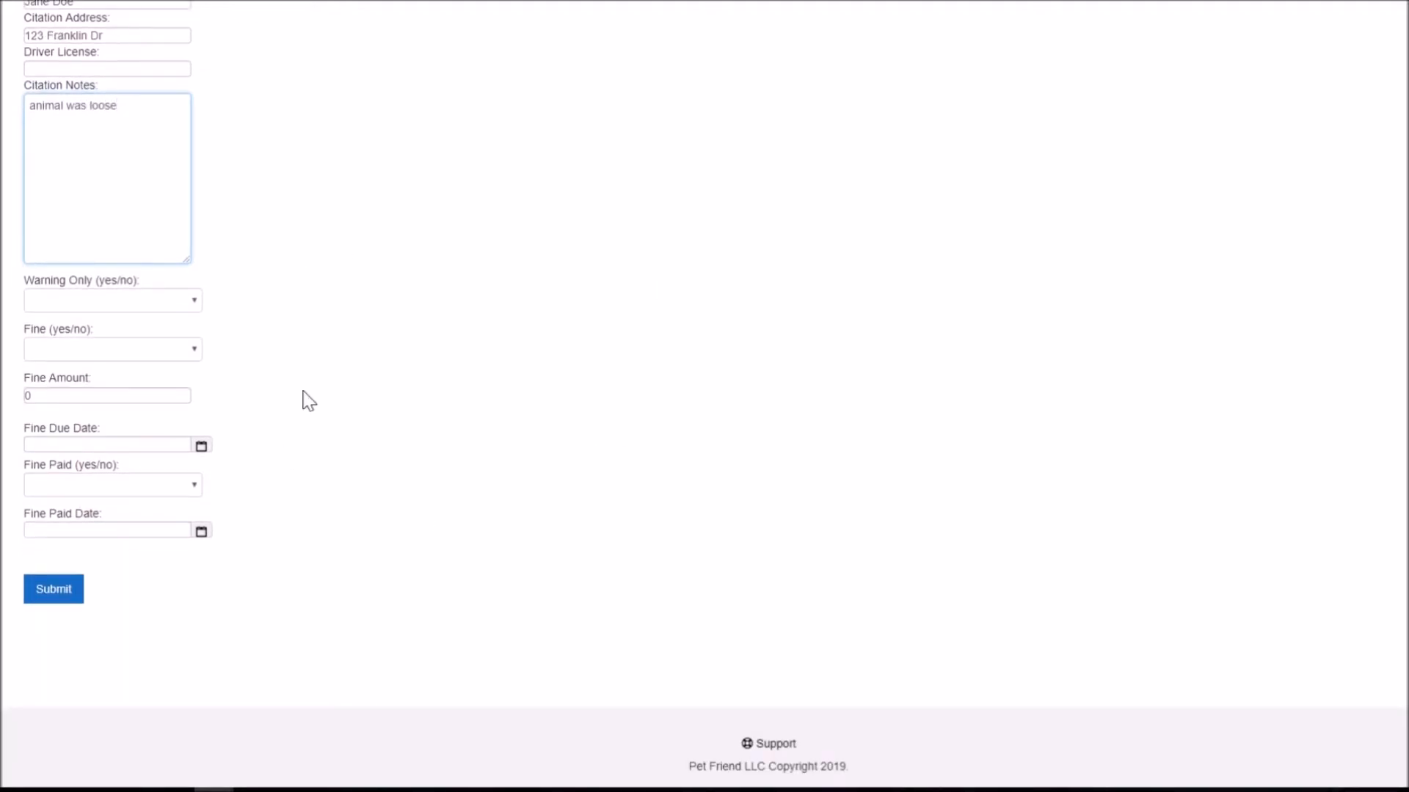
Step: Set Warning Only to Yes and Fine to No, keeping Fine Amount at 0
{"action": "left_click", "coordinate": [111, 305]}
{"action": "left_click", "coordinate": [88, 335]}
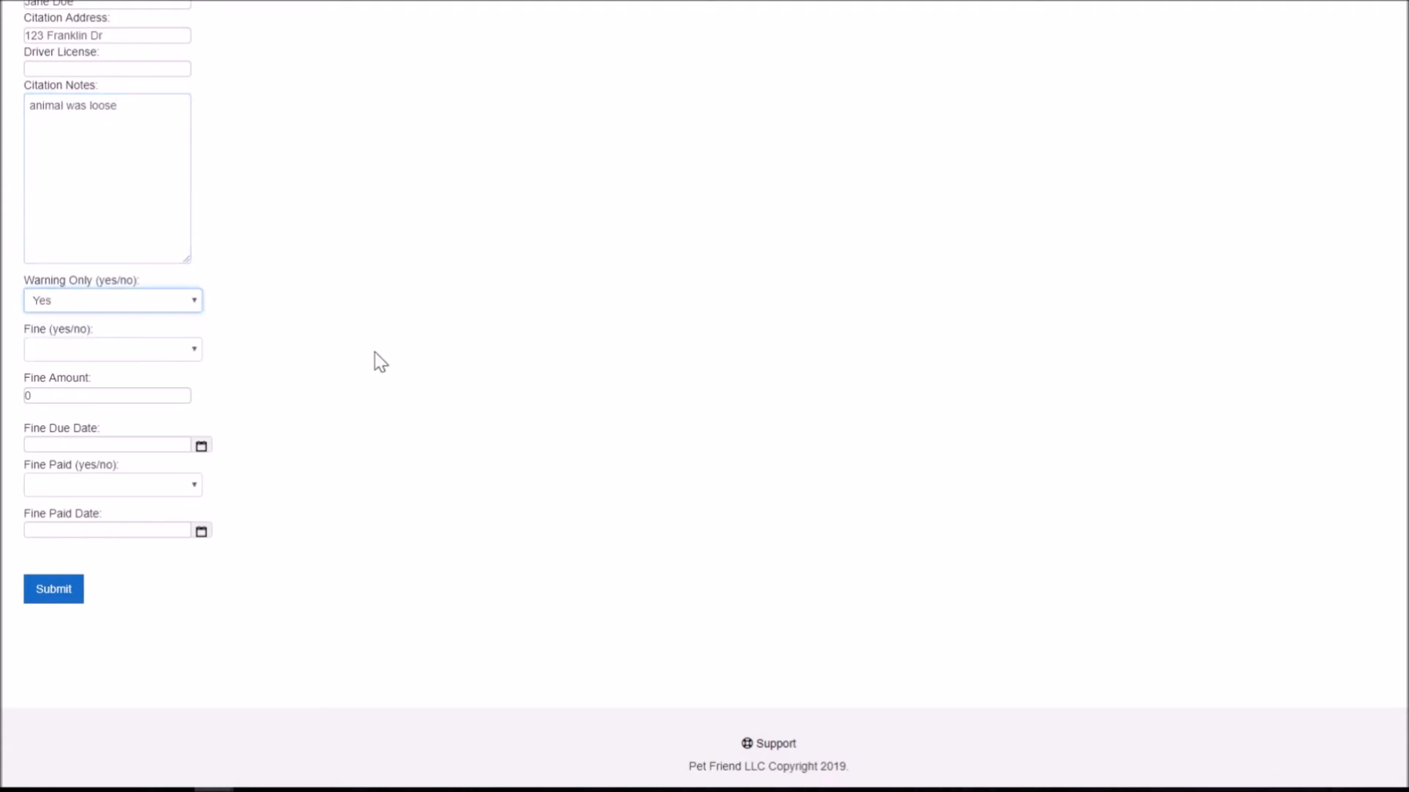
{"action": "left_click", "coordinate": [132, 350]}
{"action": "left_click", "coordinate": [69, 400]}
{"action": "left_click_drag", "start_coordinate": [65, 397], "coordinate": [4, 397]}
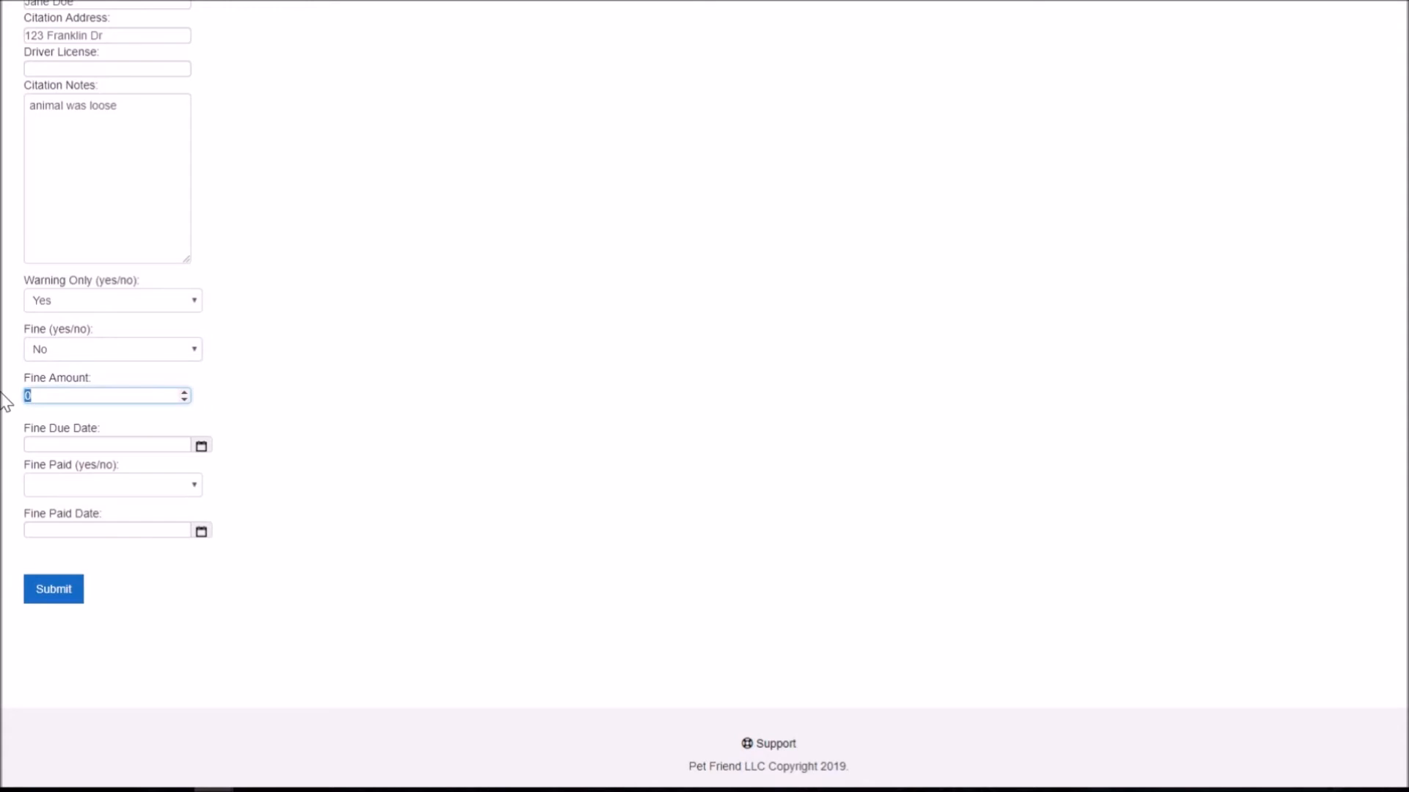
{"action": "left_click", "coordinate": [585, 488]}
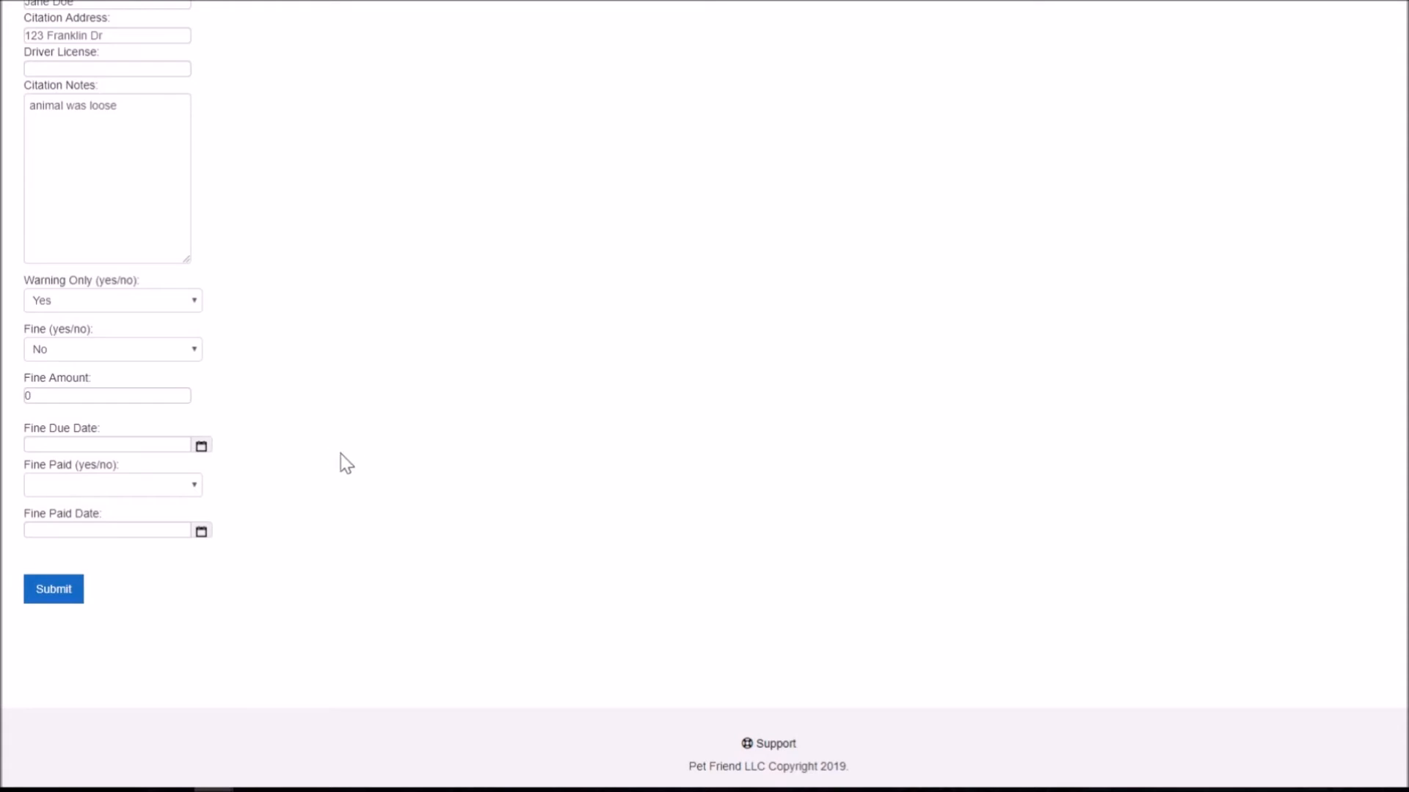
Step: Leave Fine Paid blank and review the completed citation form
{"action": "left_click", "coordinate": [73, 486]}
{"action": "left_click", "coordinate": [392, 492]}
{"action": "left_click", "coordinate": [107, 486]}
{"action": "left_click", "coordinate": [351, 520]}
{"action": "scroll", "coordinate": [469, 429], "scroll_direction": "up", "scroll_amount": 6}
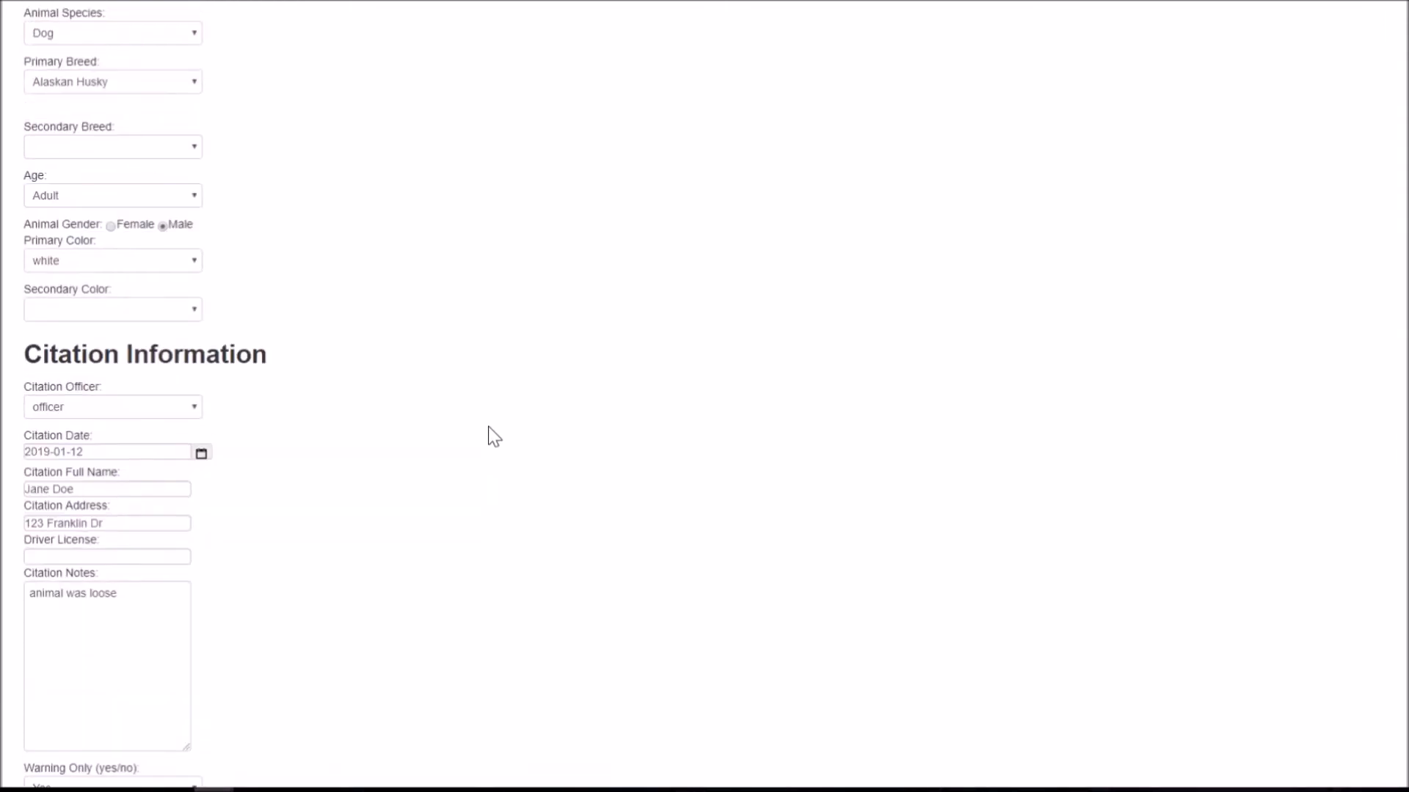
{"action": "scroll", "coordinate": [495, 418], "scroll_direction": "up", "scroll_amount": 3}
{"action": "scroll", "coordinate": [560, 235], "scroll_direction": "down", "scroll_amount": 7}
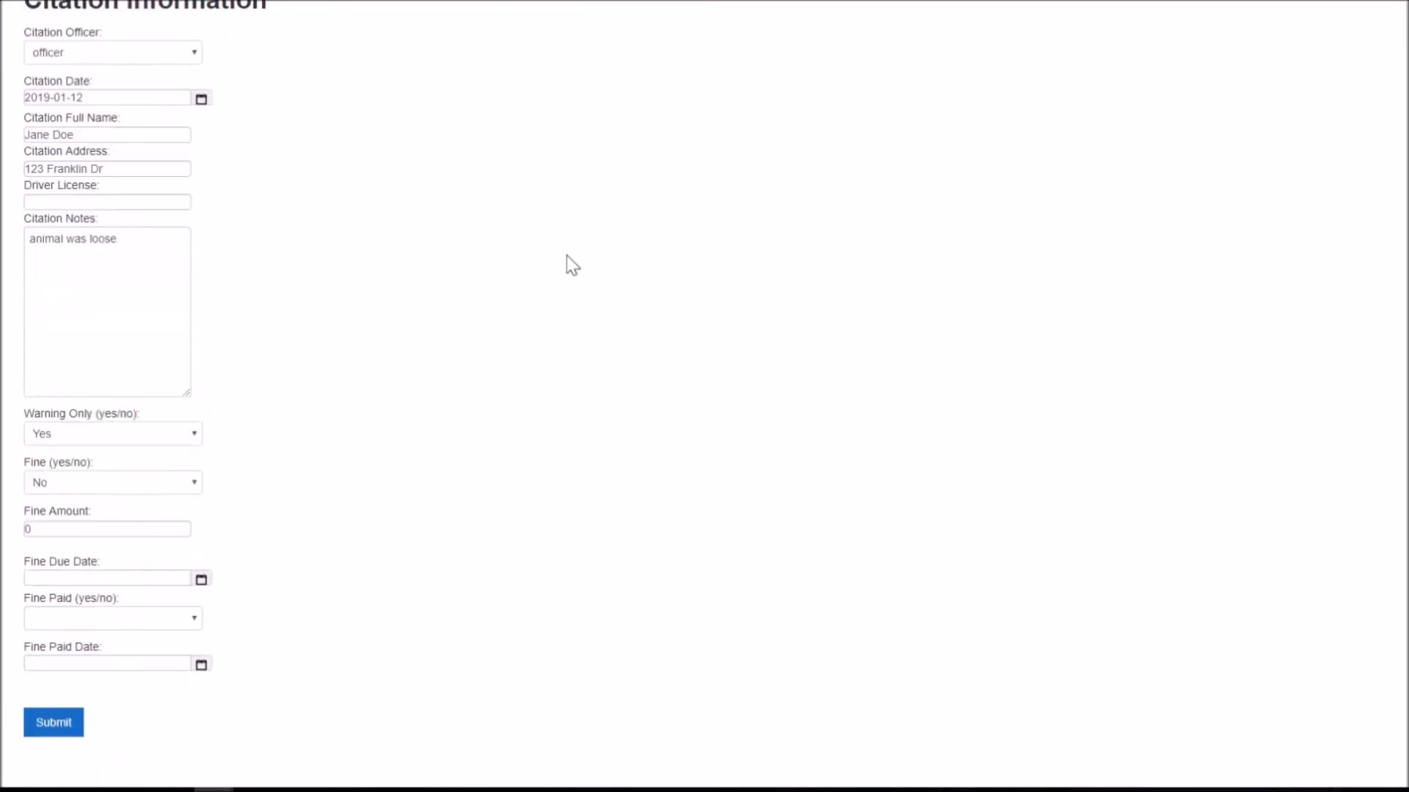
{"action": "scroll", "coordinate": [566, 256], "scroll_direction": "down", "scroll_amount": 2}
{"action": "scroll", "coordinate": [456, 63], "scroll_direction": "up", "scroll_amount": 3}
{"action": "scroll", "coordinate": [415, 305], "scroll_direction": "down", "scroll_amount": 9}
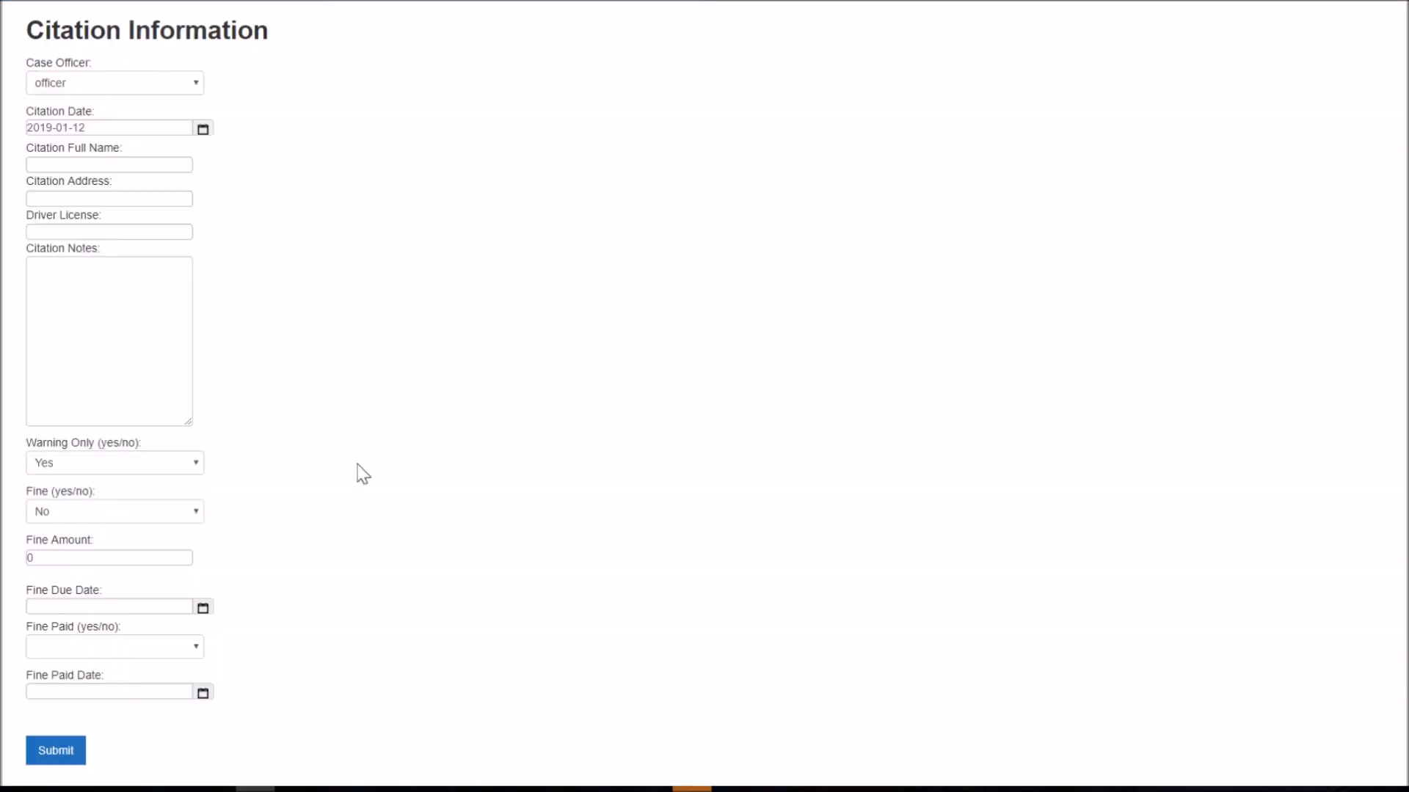
Step: Submit the new citation, then edit citation 12 and set Active Record to No
{"action": "left_click", "coordinate": [47, 759]}
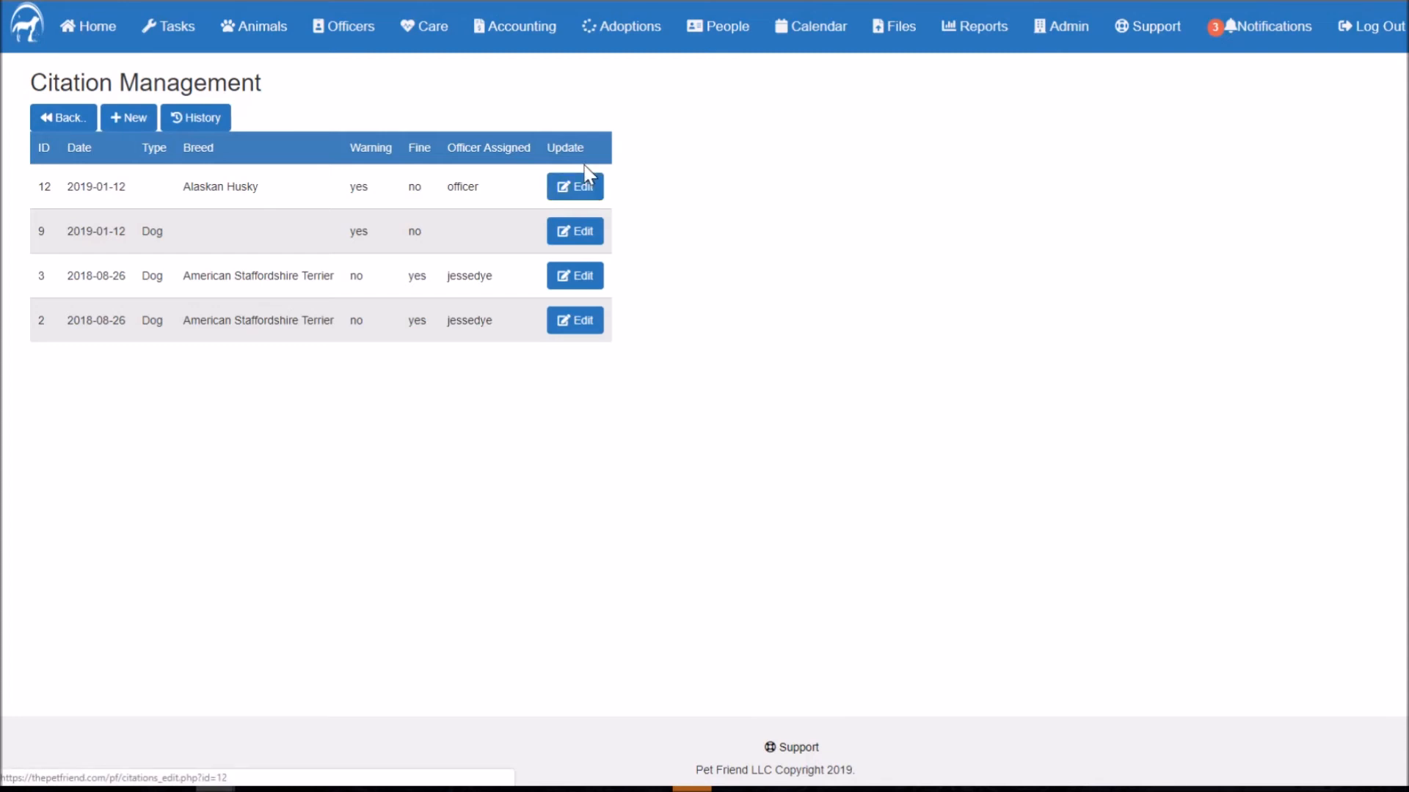
{"action": "left_click", "coordinate": [572, 192]}
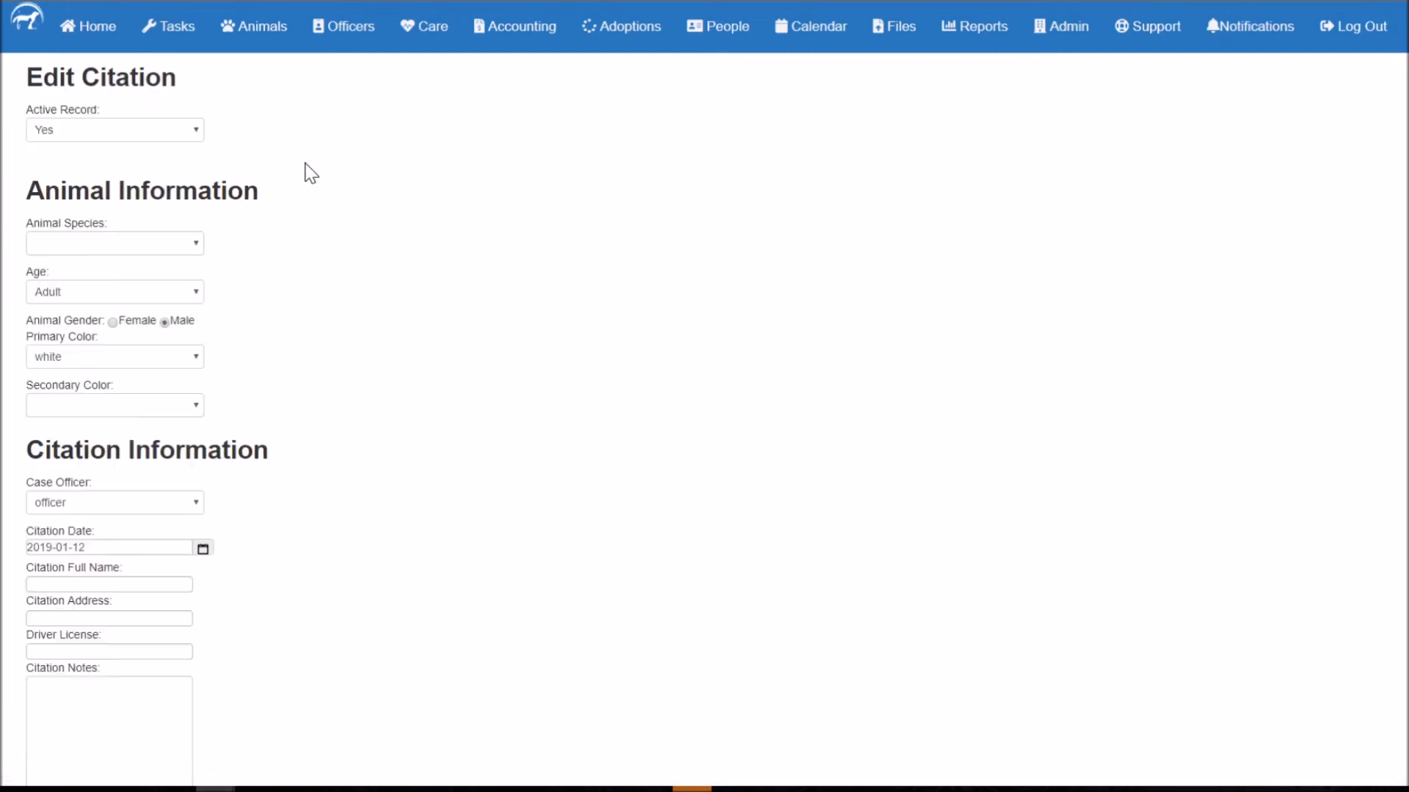
{"action": "left_click", "coordinate": [53, 132]}
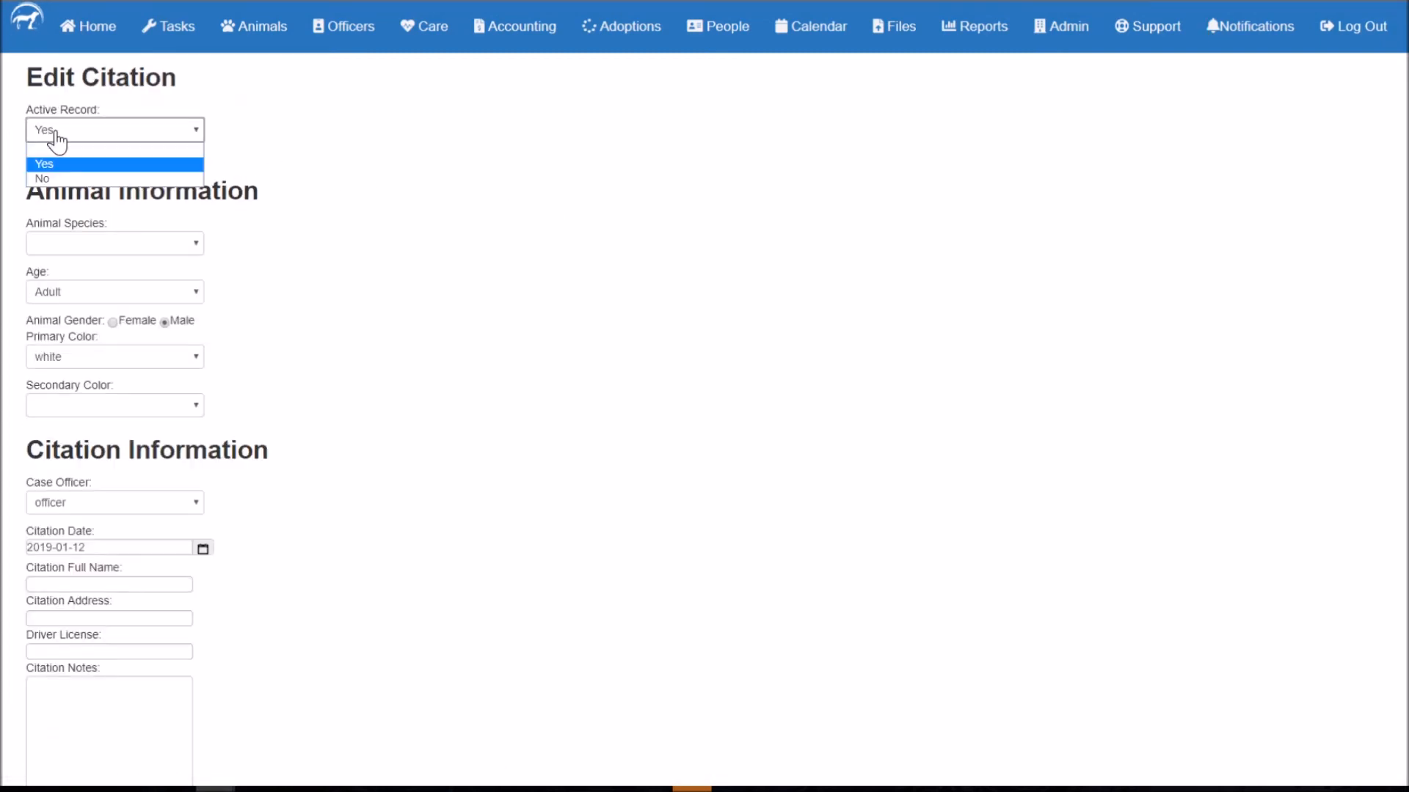
{"action": "left_click", "coordinate": [39, 178]}
{"action": "scroll", "coordinate": [400, 170], "scroll_direction": "down", "scroll_amount": 6}
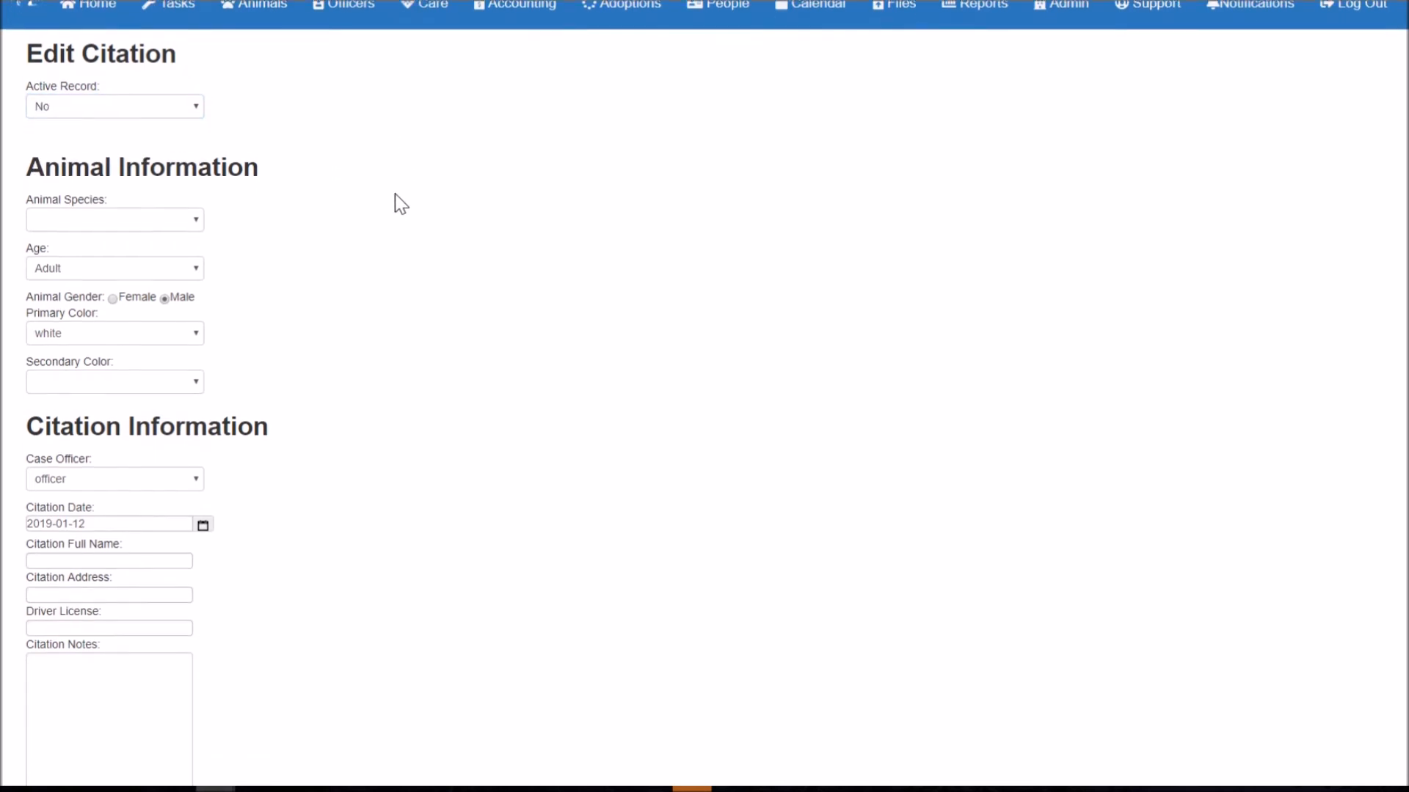
{"action": "scroll", "coordinate": [425, 282], "scroll_direction": "down", "scroll_amount": 1}
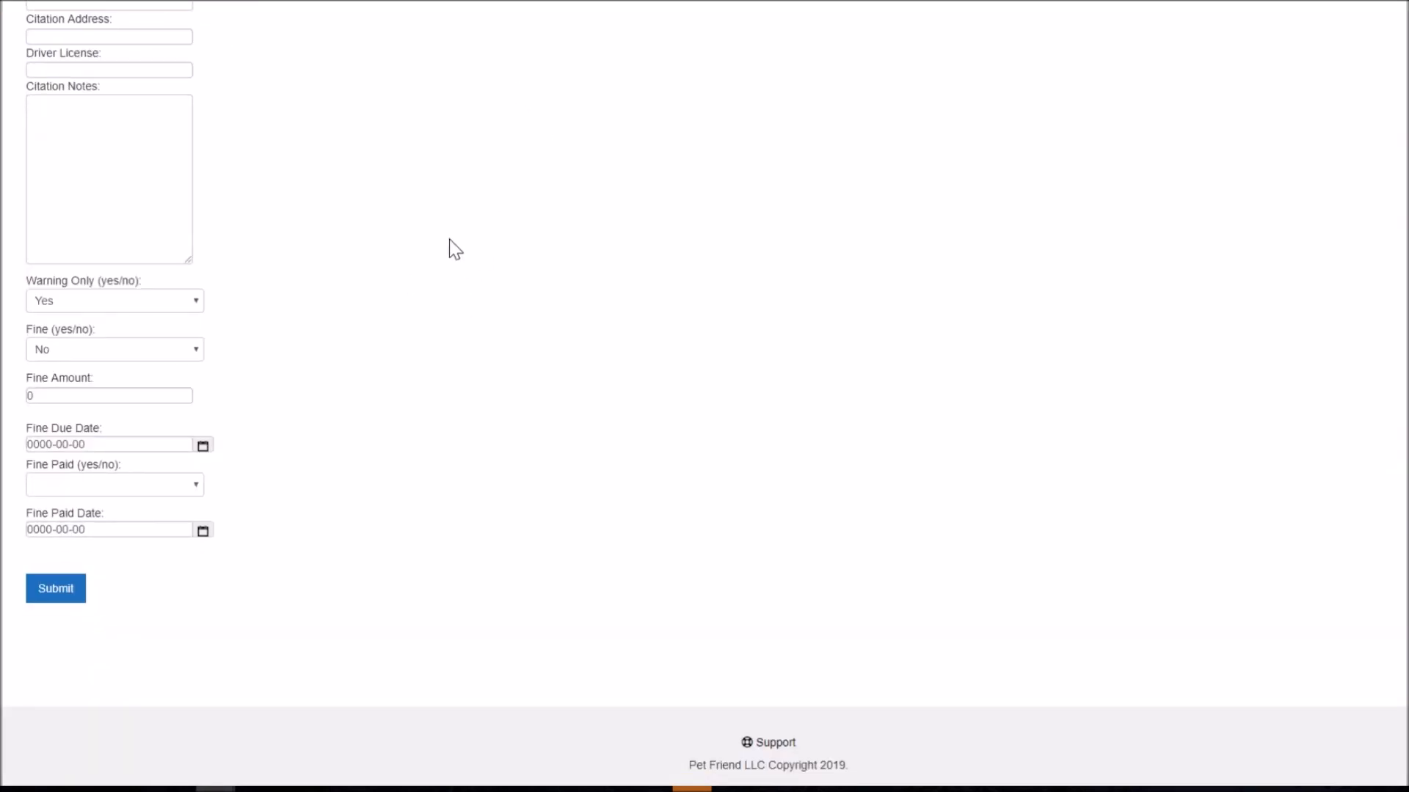
{"action": "scroll", "coordinate": [449, 239], "scroll_direction": "up", "scroll_amount": 7}
{"action": "scroll", "coordinate": [397, 229], "scroll_direction": "down", "scroll_amount": 7}
Step: Save inactive citation 12, check it in the citation history, and return to Officer Management
{"action": "left_click", "coordinate": [45, 591]}
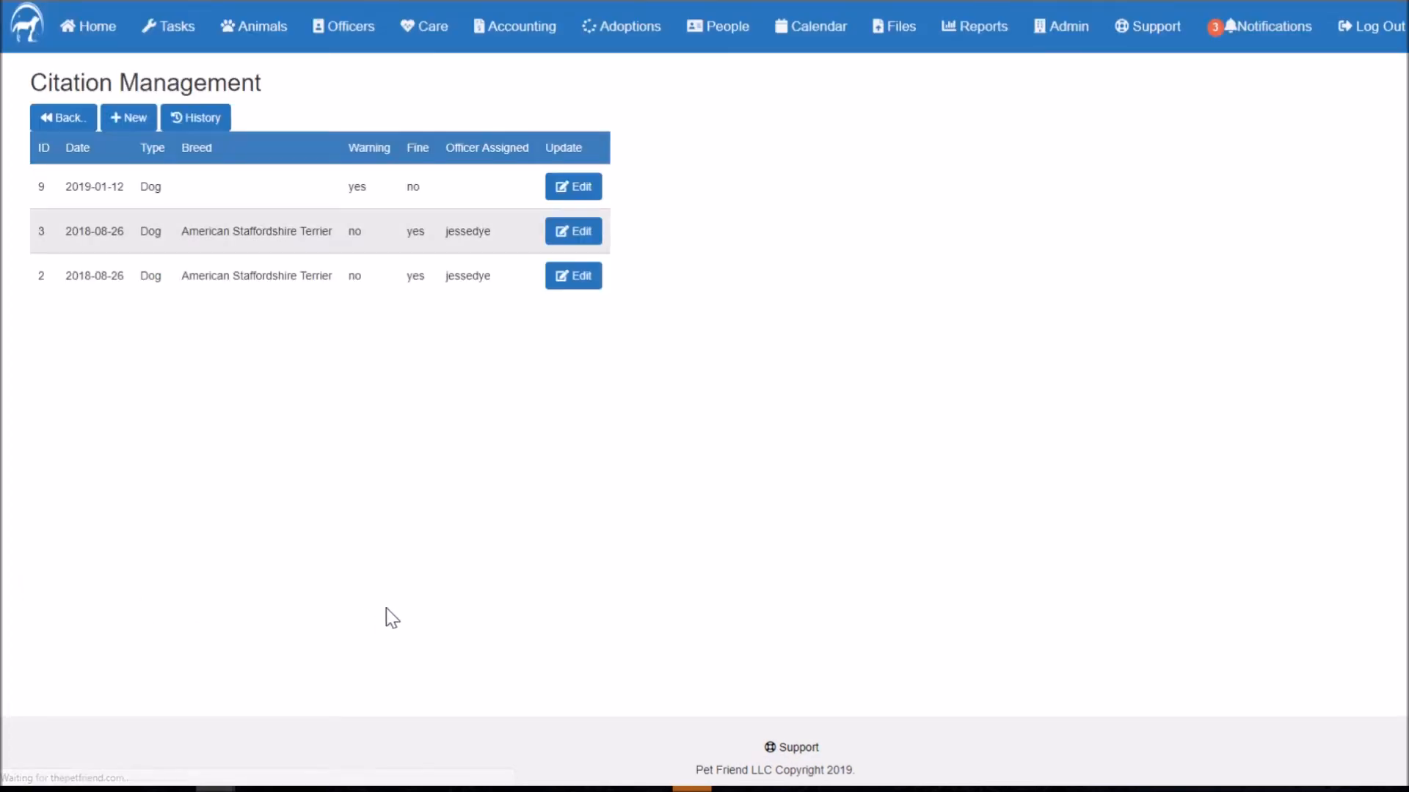
{"action": "left_click", "coordinate": [198, 124]}
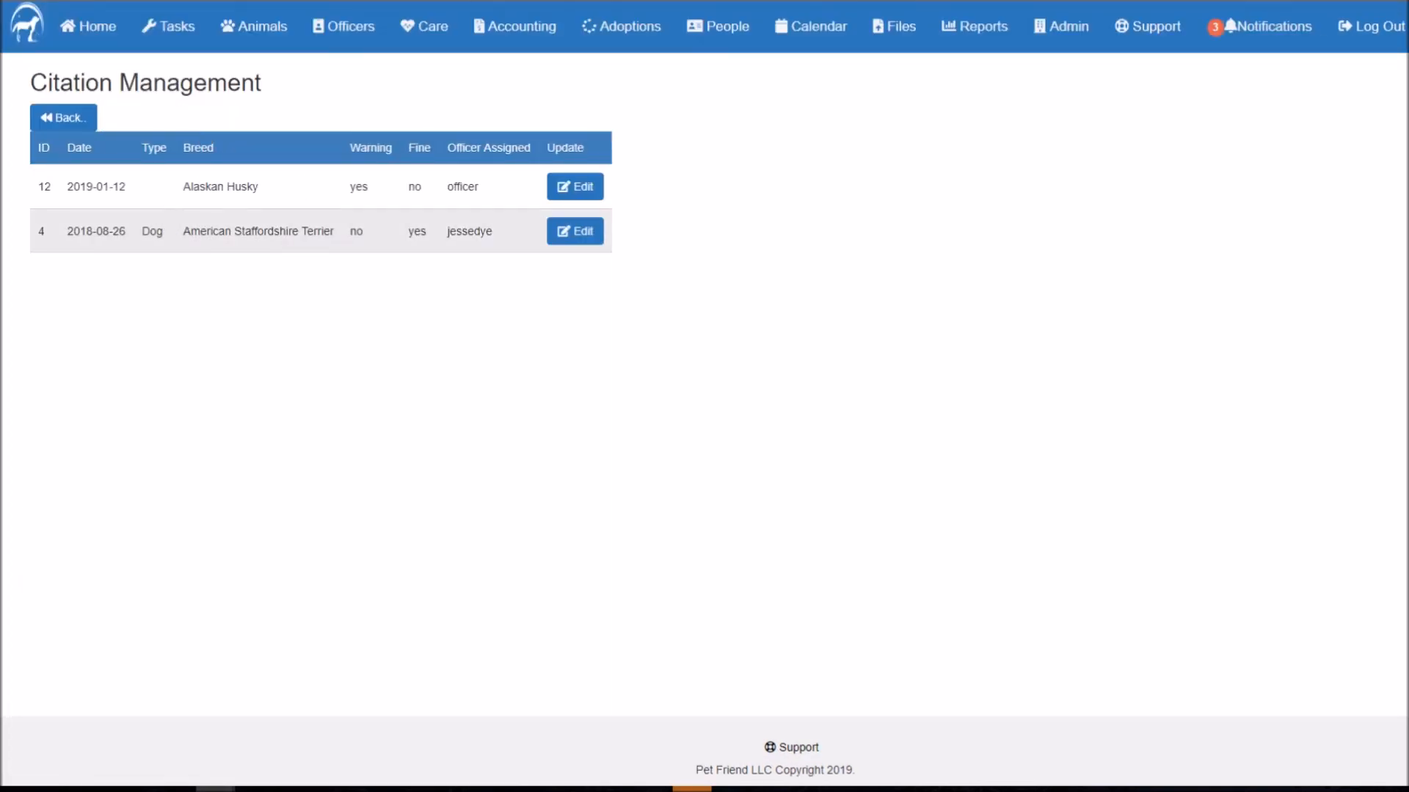
{"action": "left_click", "coordinate": [63, 120]}
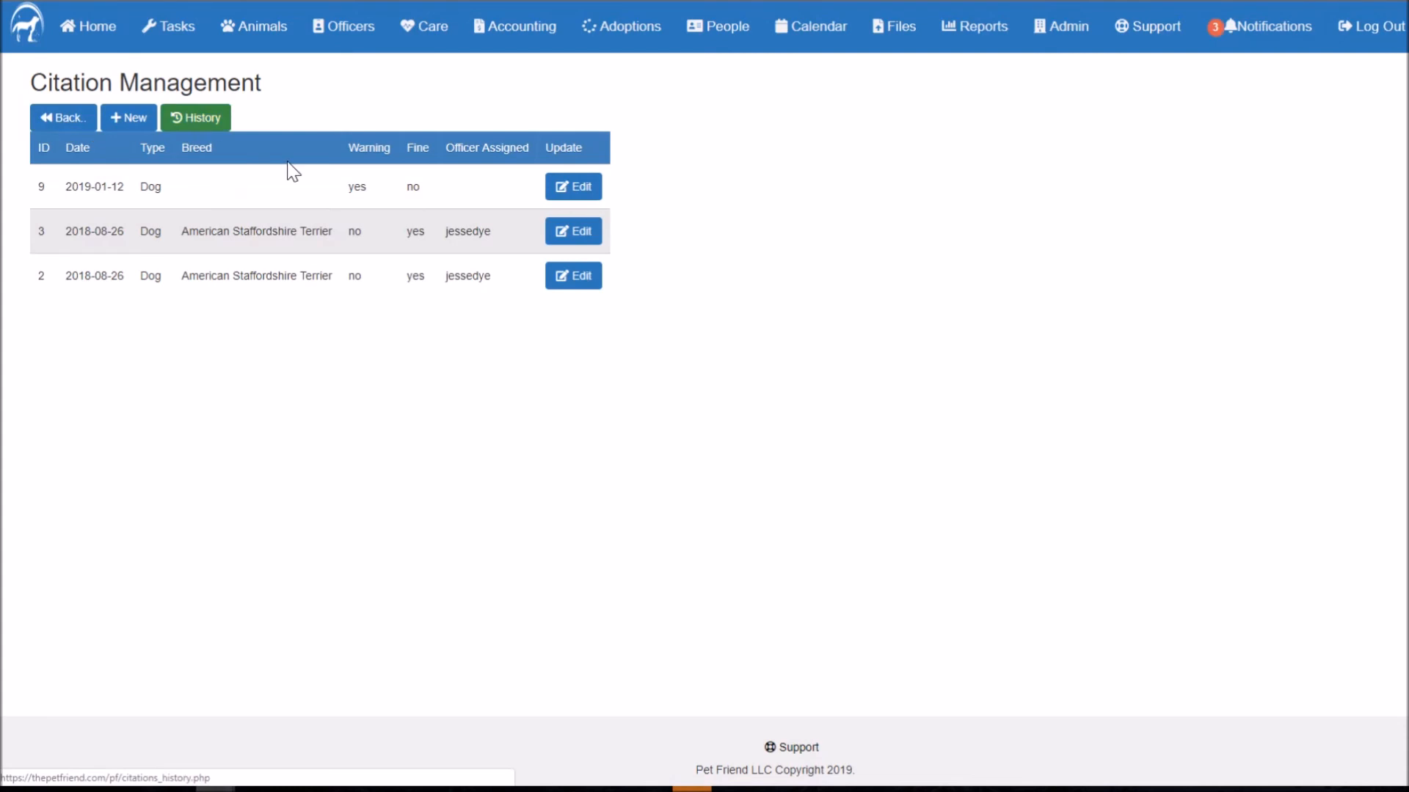
{"action": "left_click", "coordinate": [76, 132]}
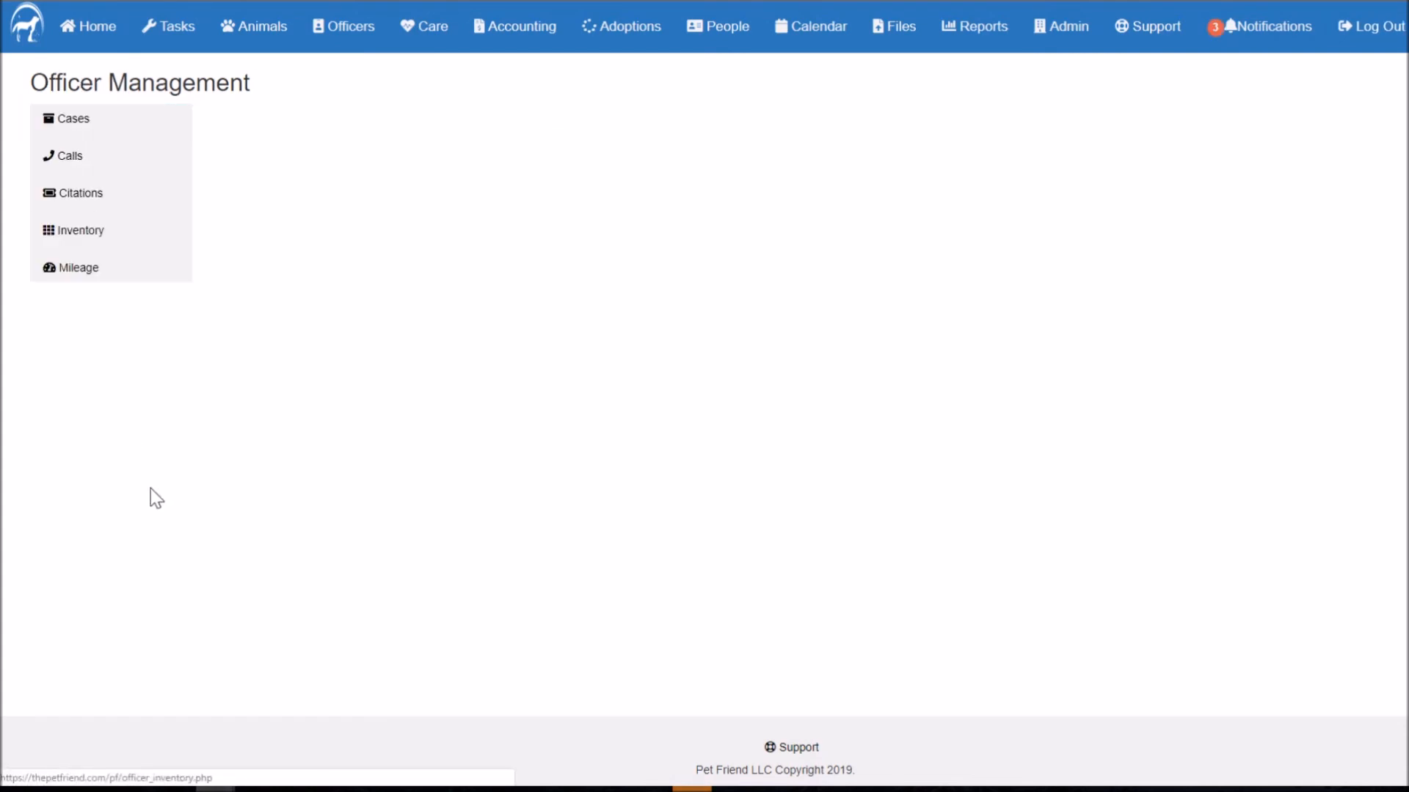
{"action": "left_click", "coordinate": [108, 242]}
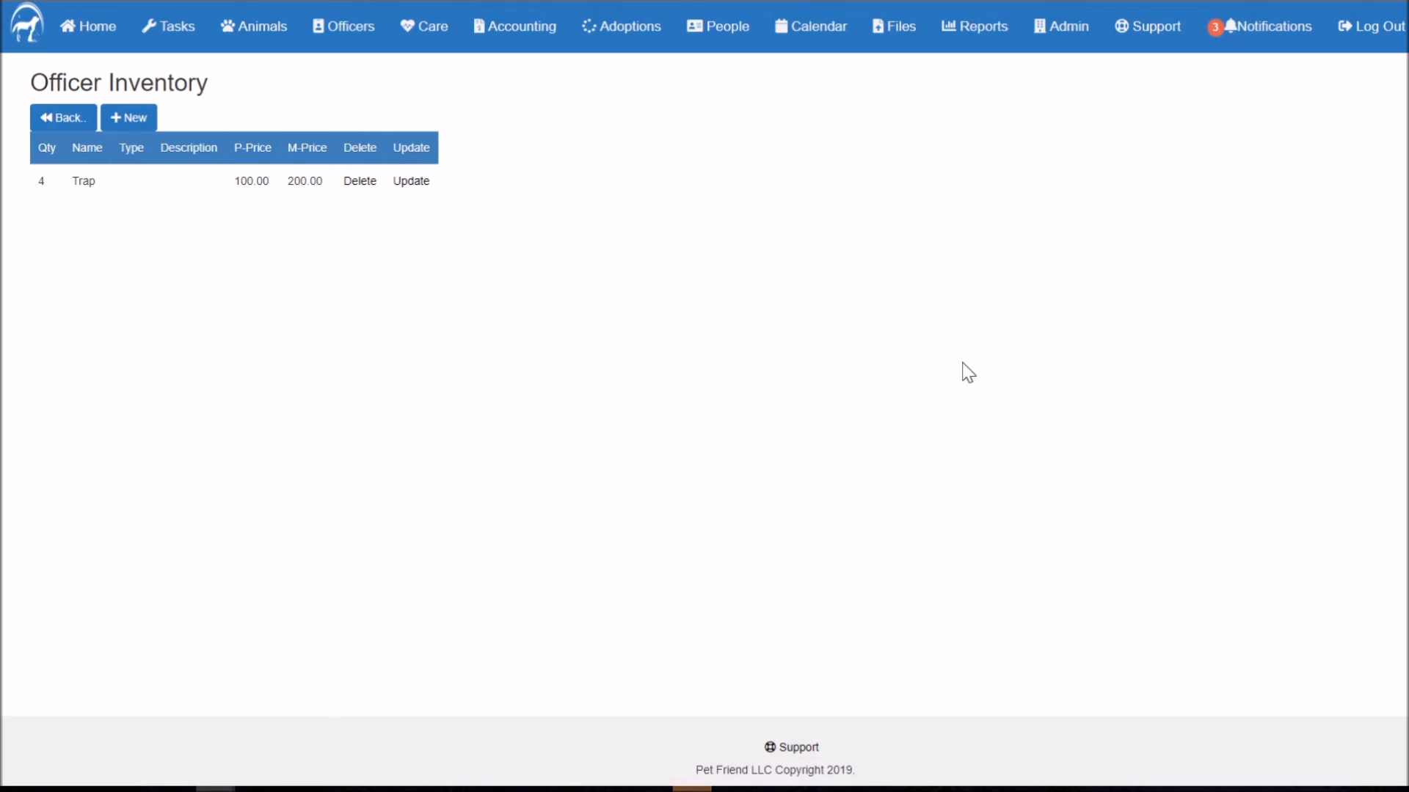
{"action": "left_click_drag", "start_coordinate": [233, 148], "coordinate": [326, 152]}
{"action": "left_click", "coordinate": [281, 188]}
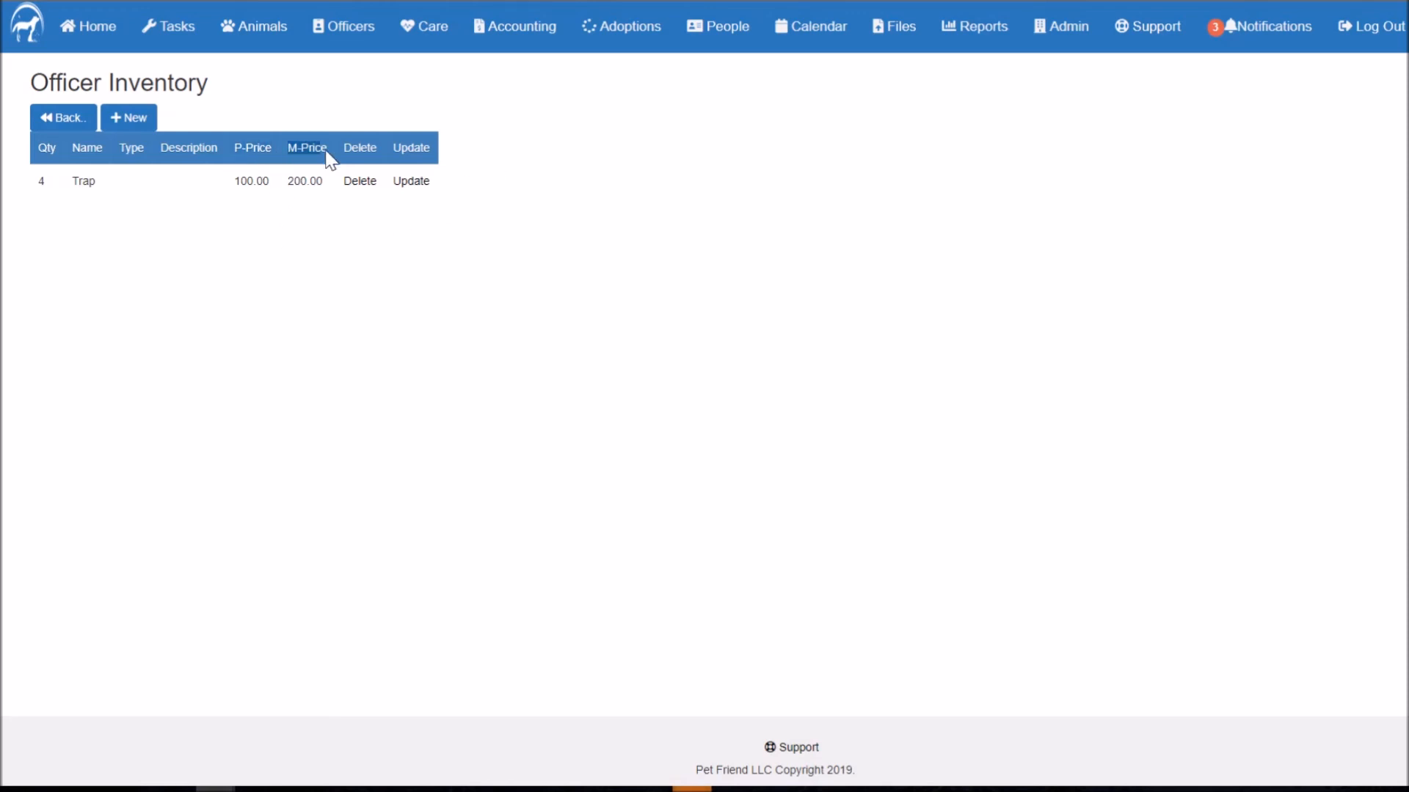
{"action": "left_click", "coordinate": [68, 126]}
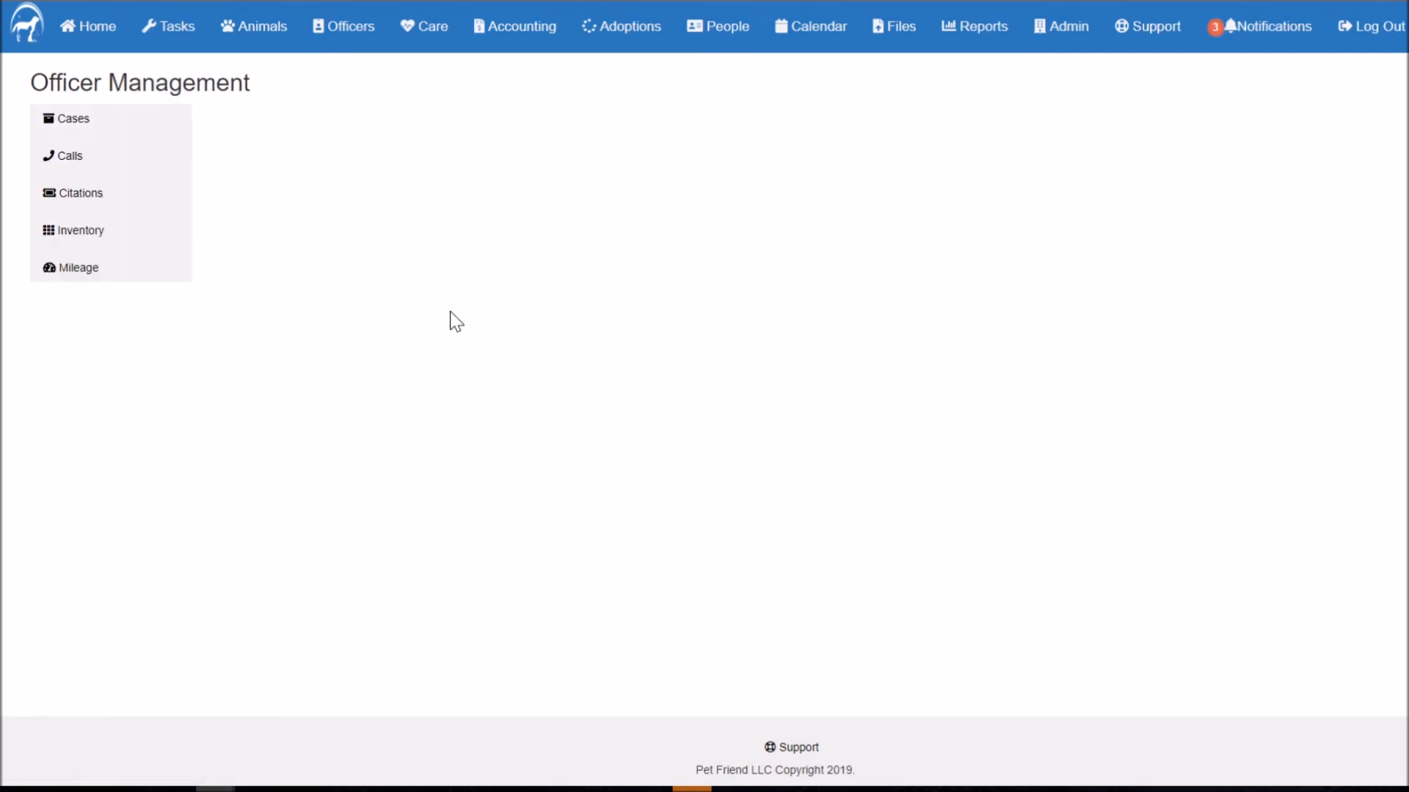
{"action": "left_click", "coordinate": [79, 269]}
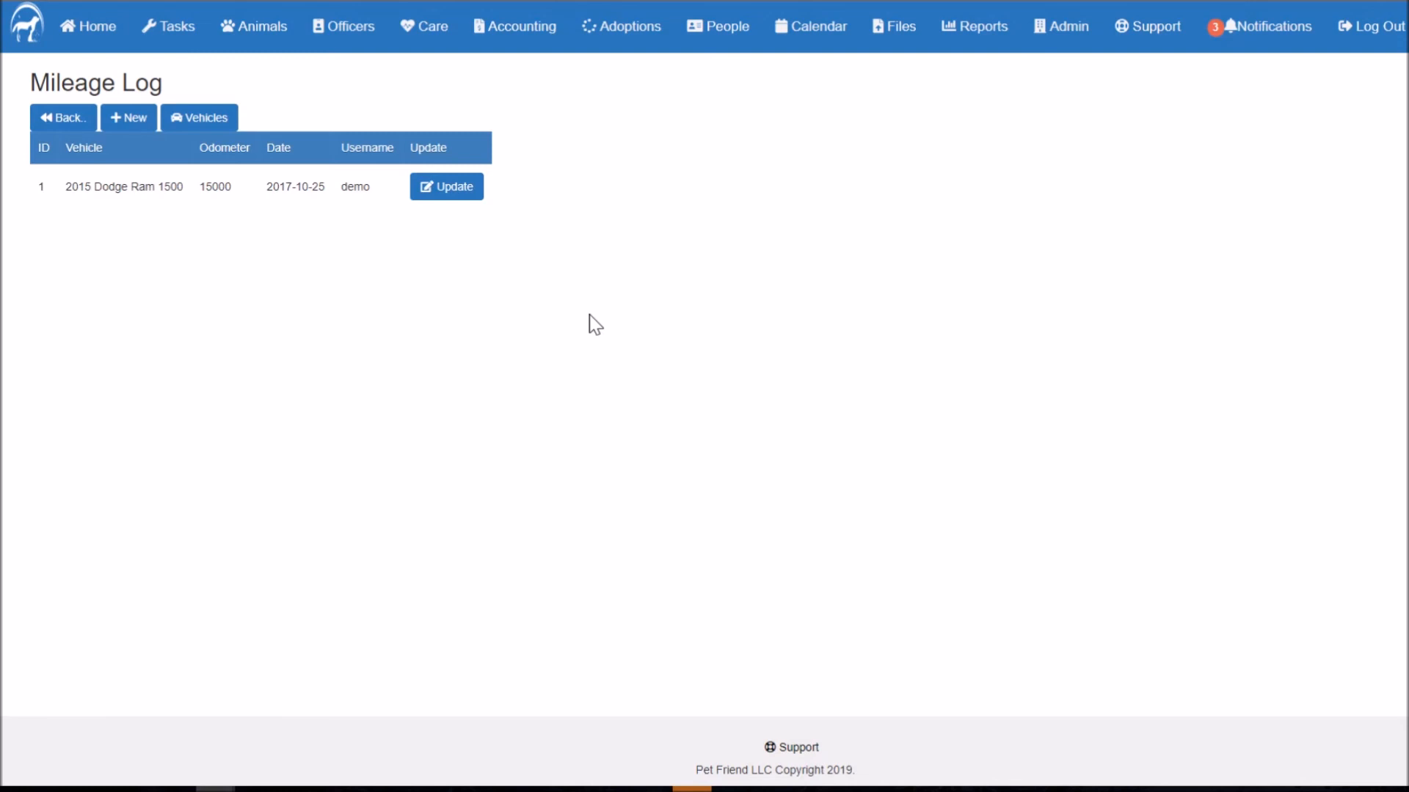
{"action": "left_click", "coordinate": [207, 125]}
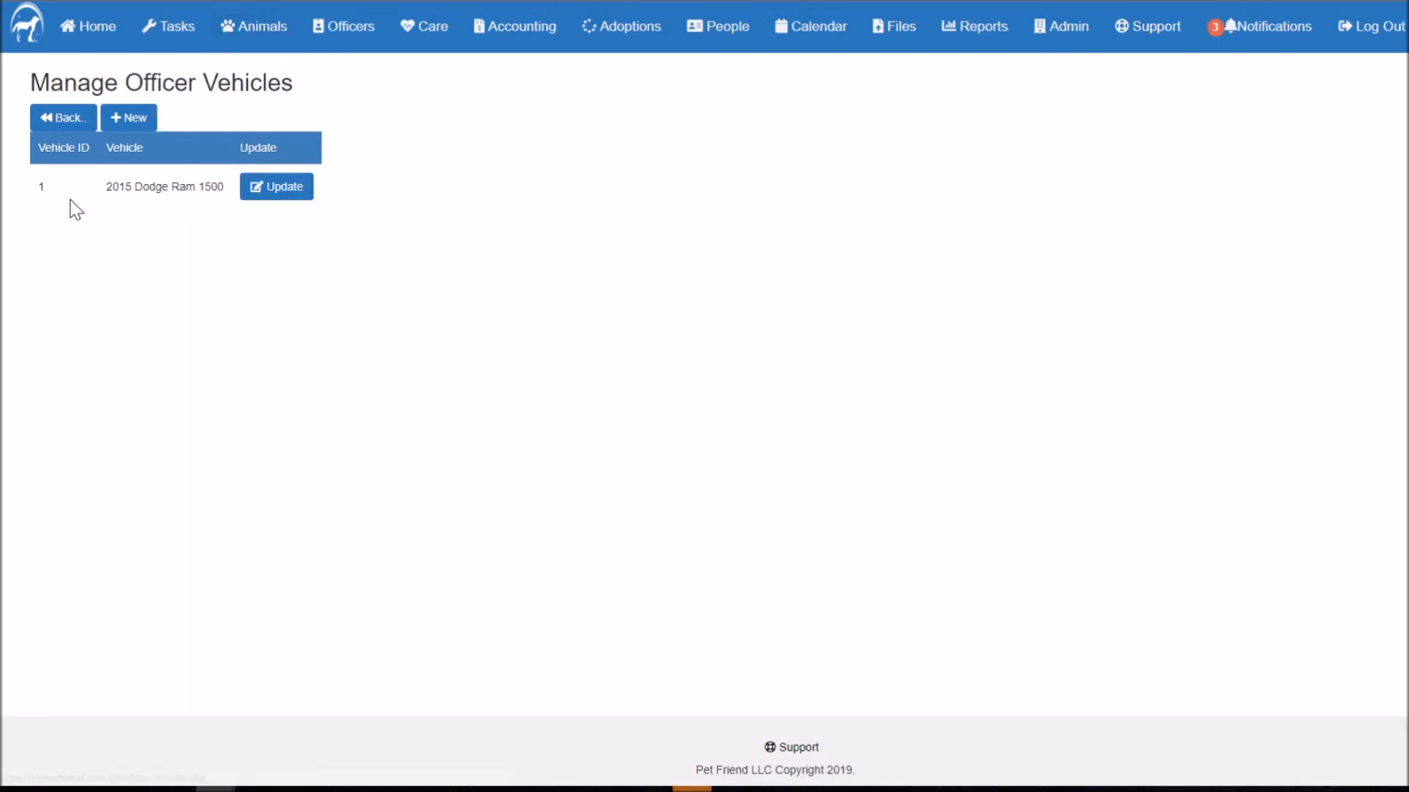
{"action": "left_click", "coordinate": [65, 129]}
{"action": "left_click", "coordinate": [461, 195]}
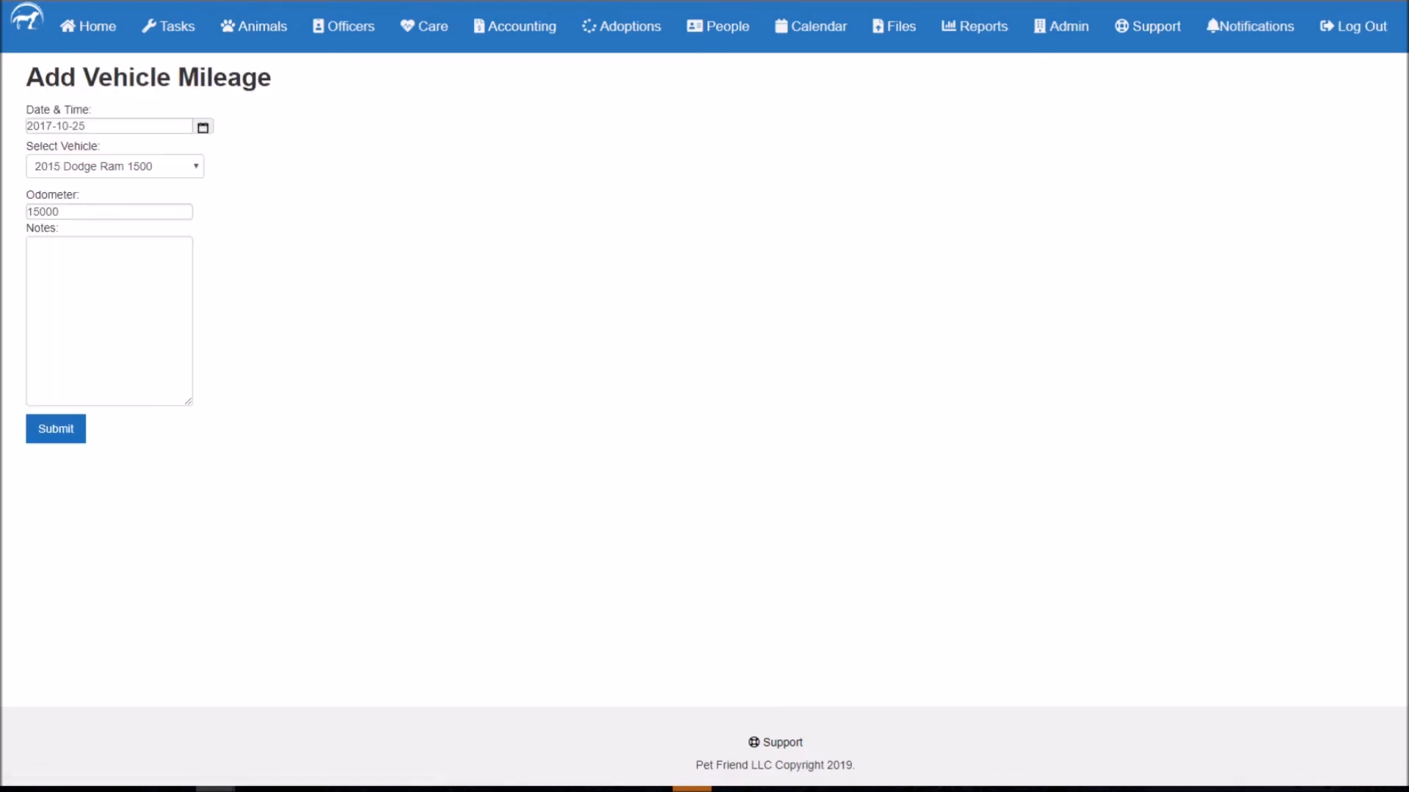
{"action": "left_click", "coordinate": [102, 294]}
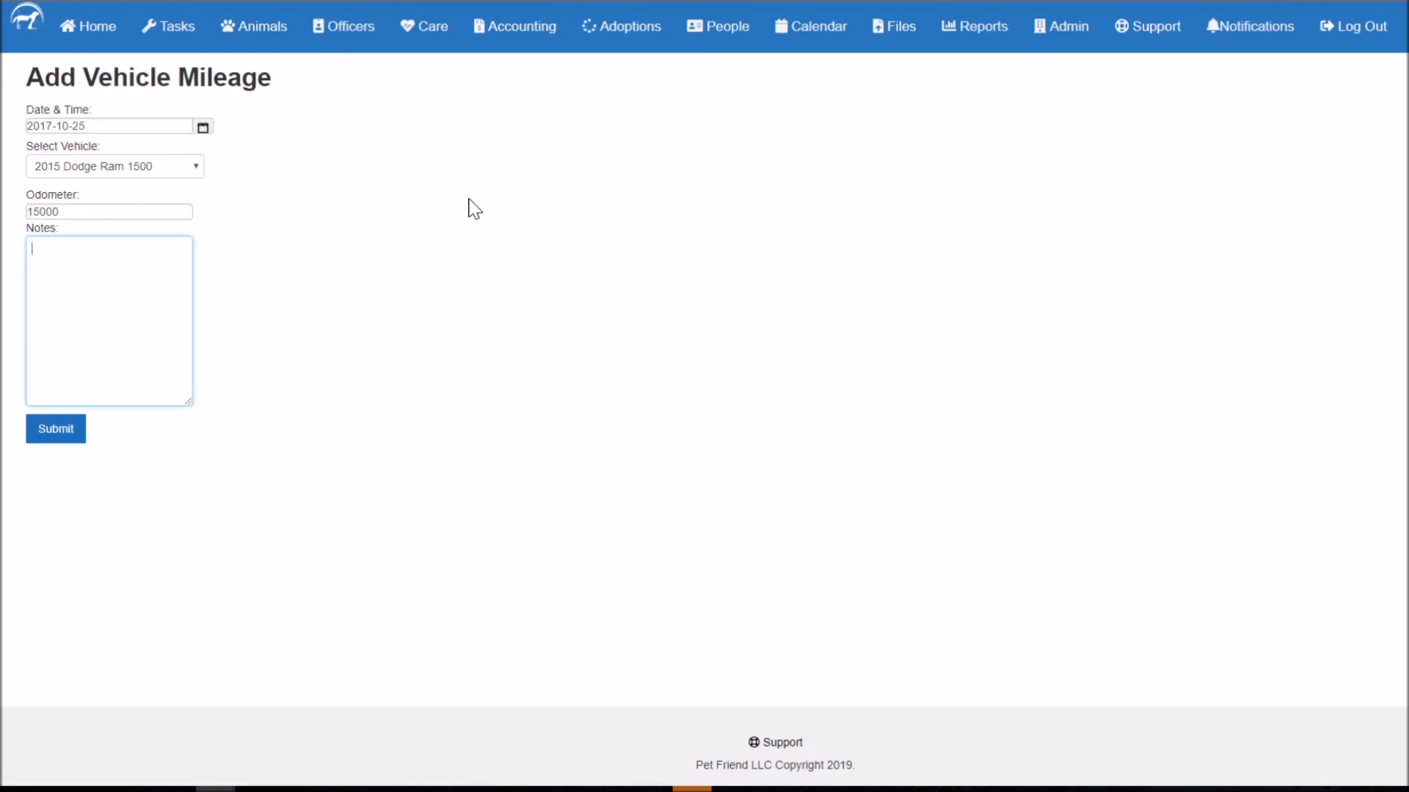
{"action": "left_click", "coordinate": [355, 36]}
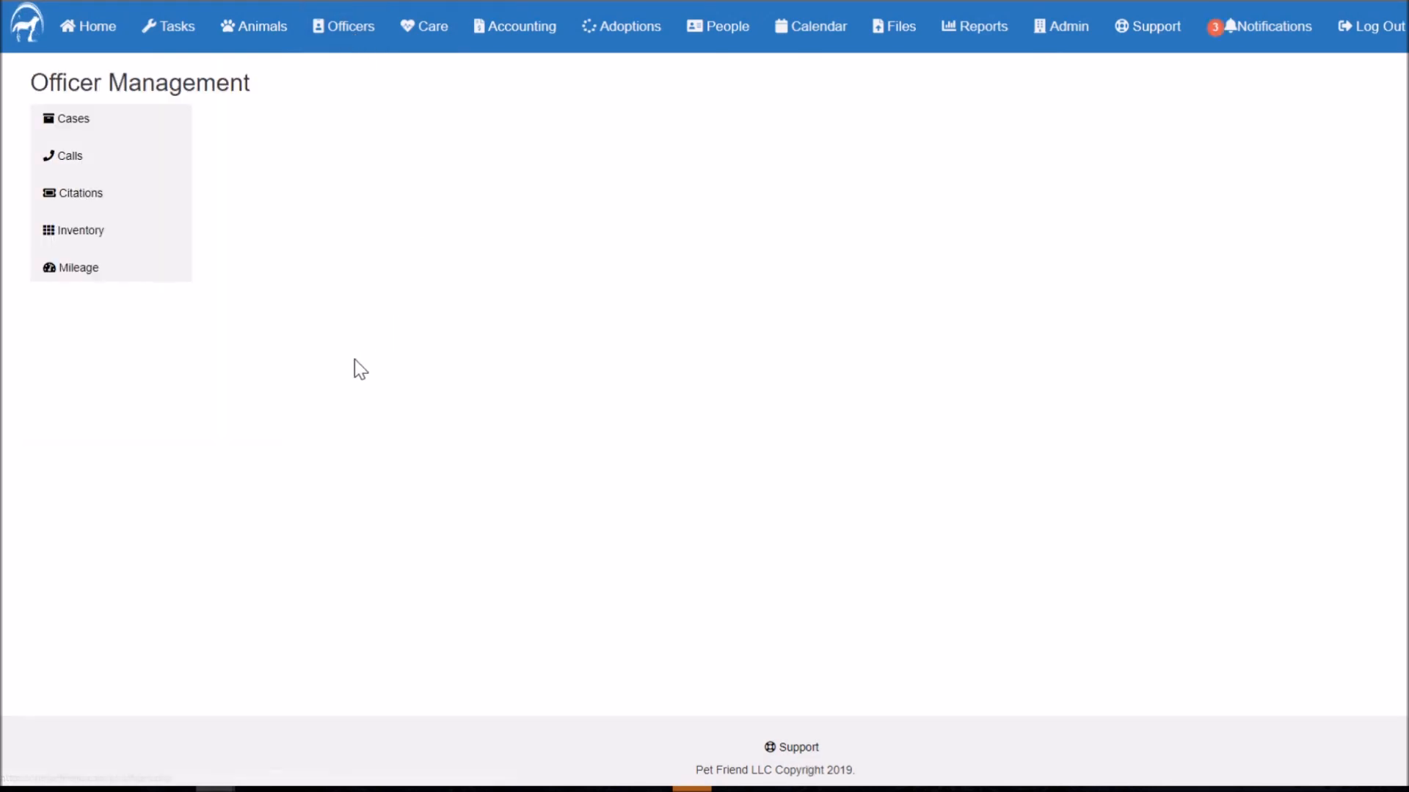